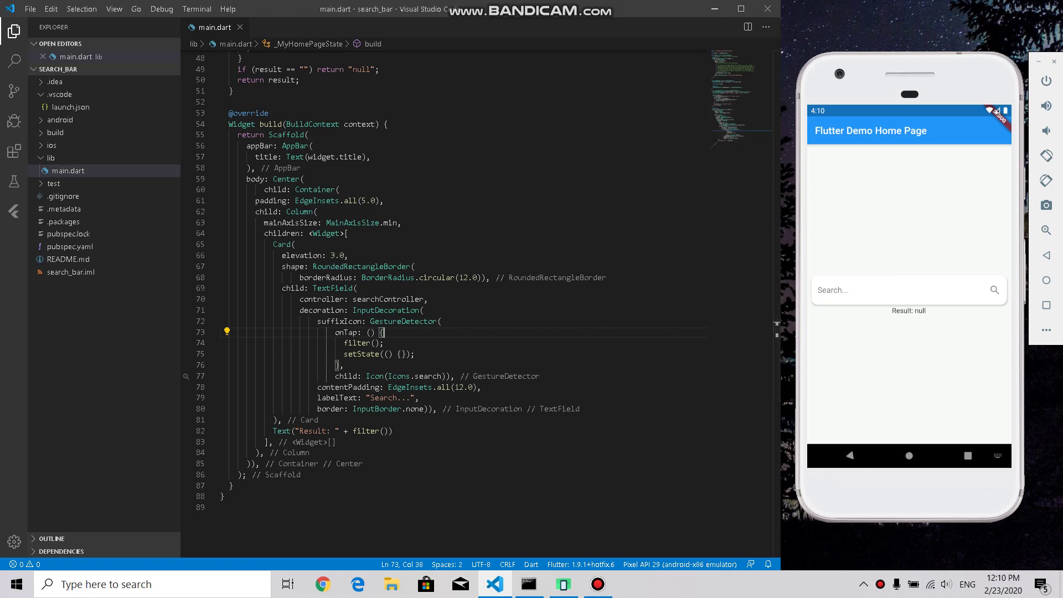
scroll(482, 299, "up", 1)
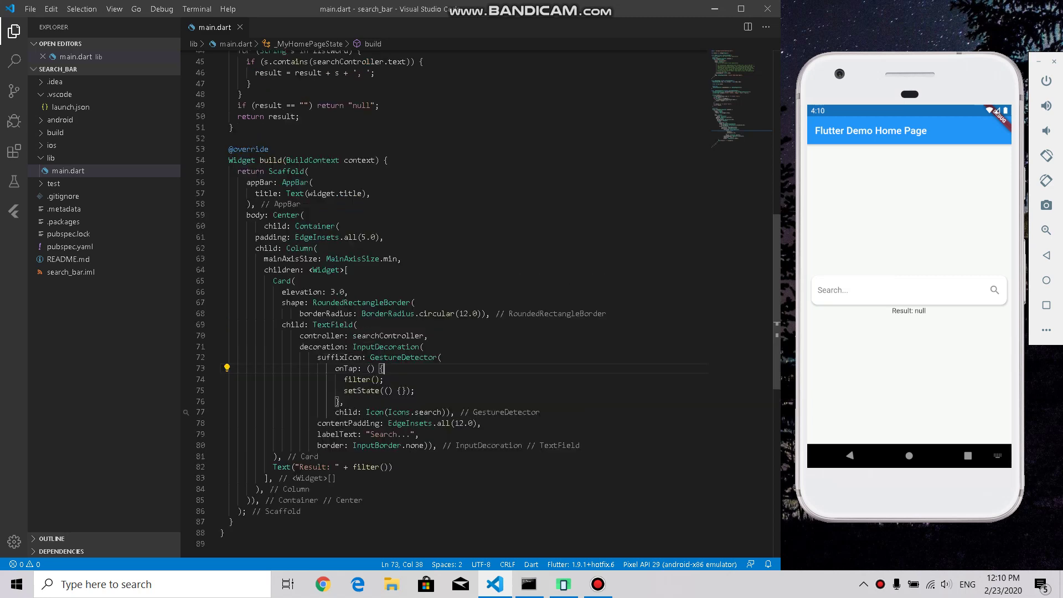
scroll(482, 299, "up", 2)
scroll(481, 299, "up", 2)
scroll(482, 299, "up", 2)
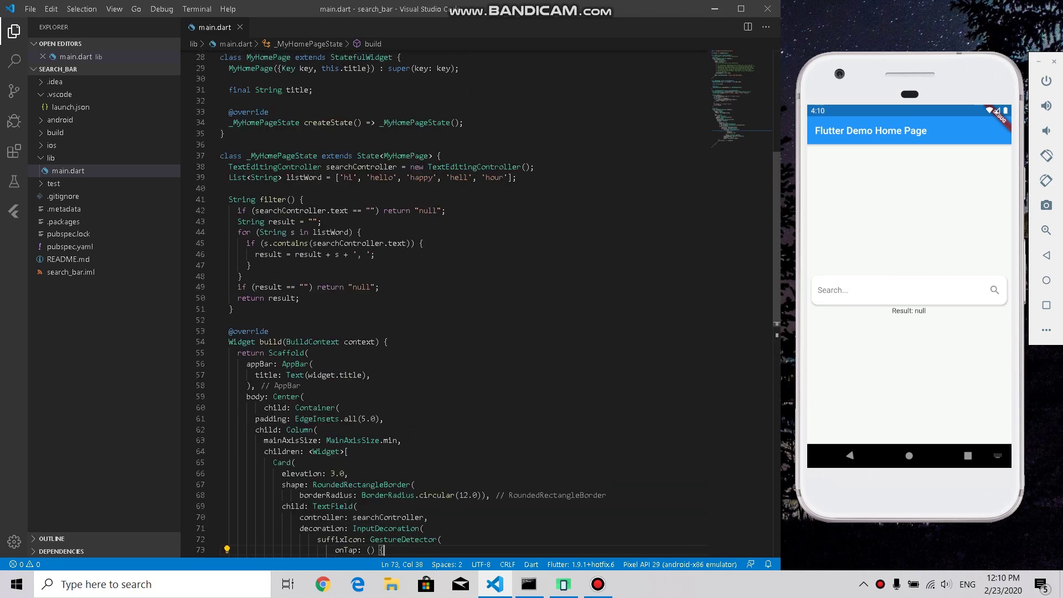
Select the word list line and the word 'hi' in main.dart
left_click_drag(228, 177, 517, 177)
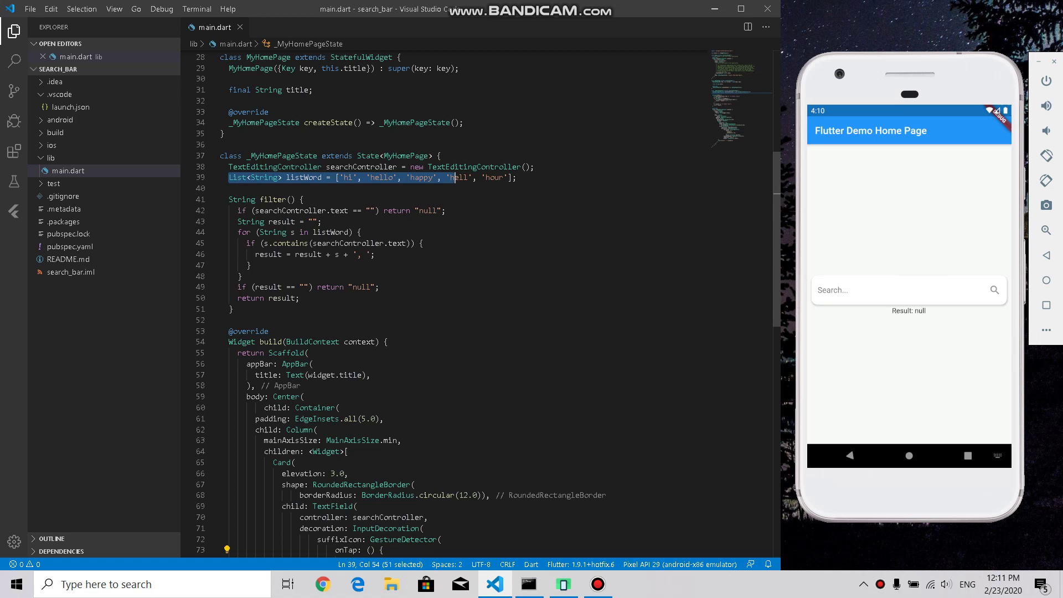
double_click(348, 177)
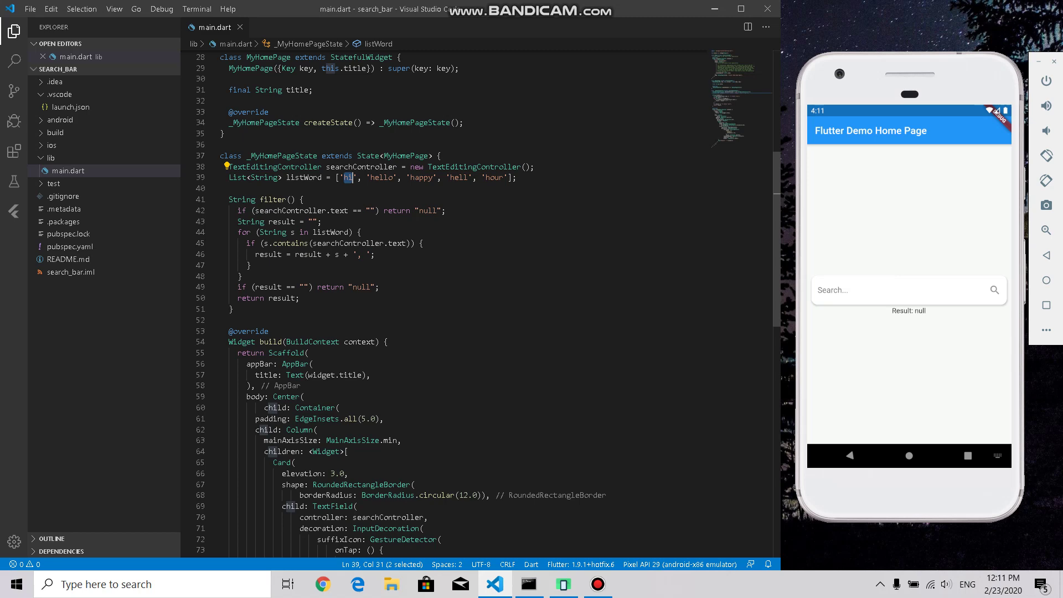
scroll(477, 299, "down", 5)
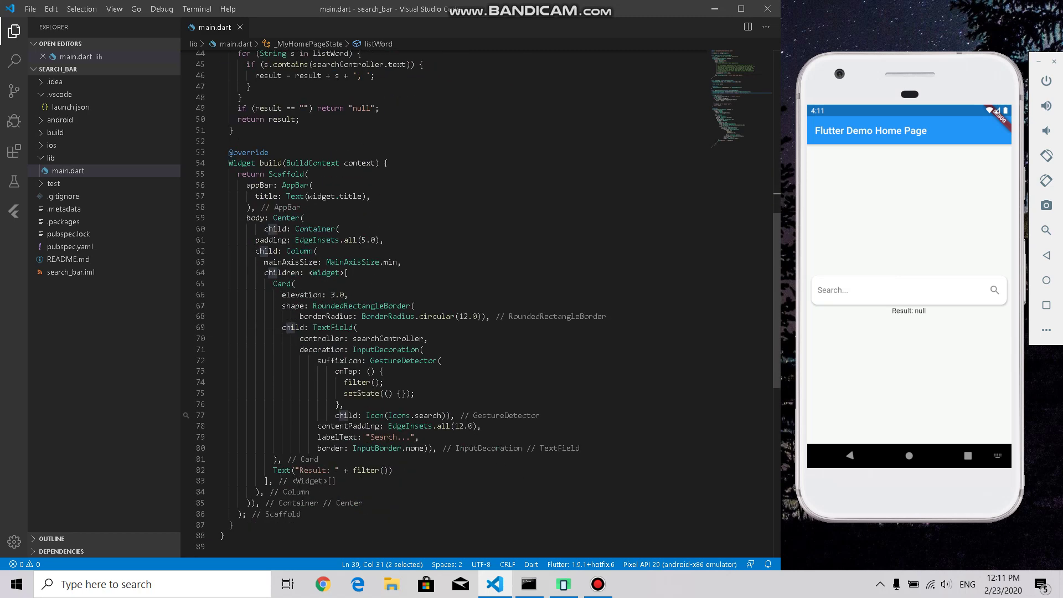
scroll(477, 299, "down", 1)
left_click(339, 193)
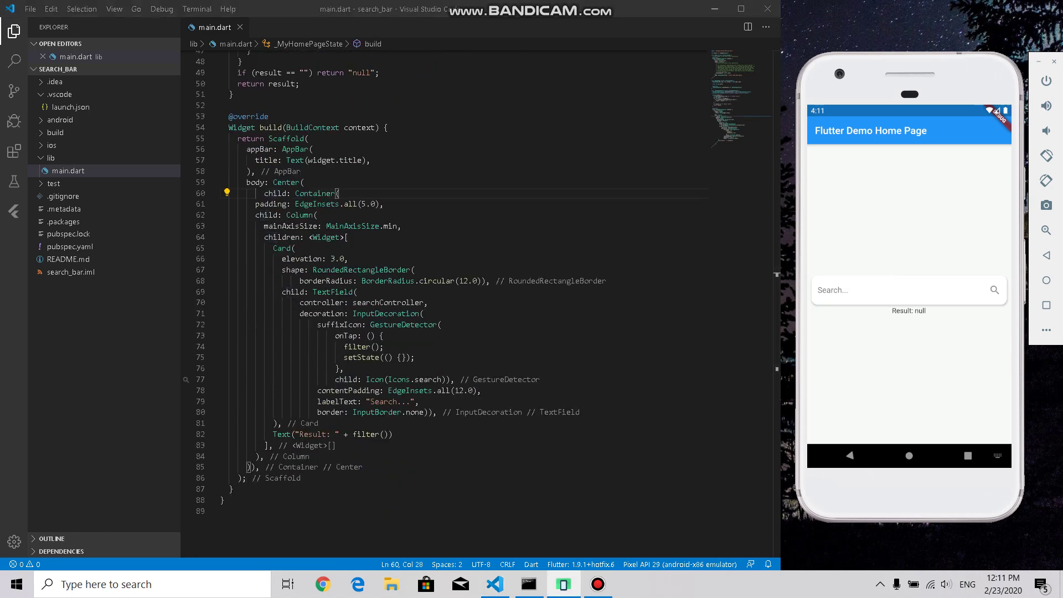
Search 'hi', then 'h', in the emulator app and close the keyboard
left_click(906, 290)
type("hi")
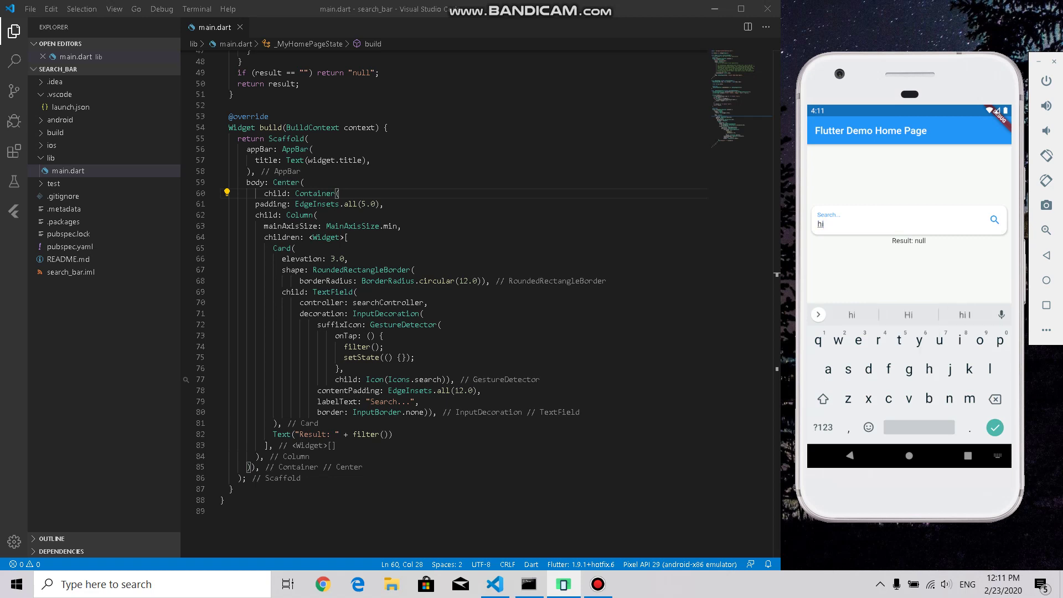
left_click(994, 219)
left_click(822, 224)
key("BackSpace")
left_click(994, 219)
left_click(822, 225)
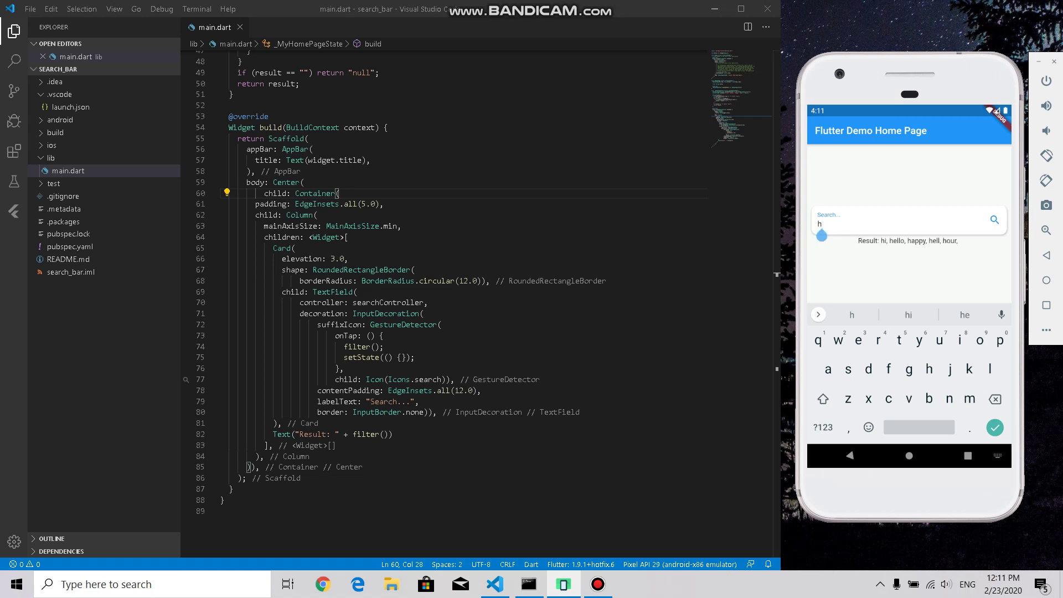
left_click(994, 427)
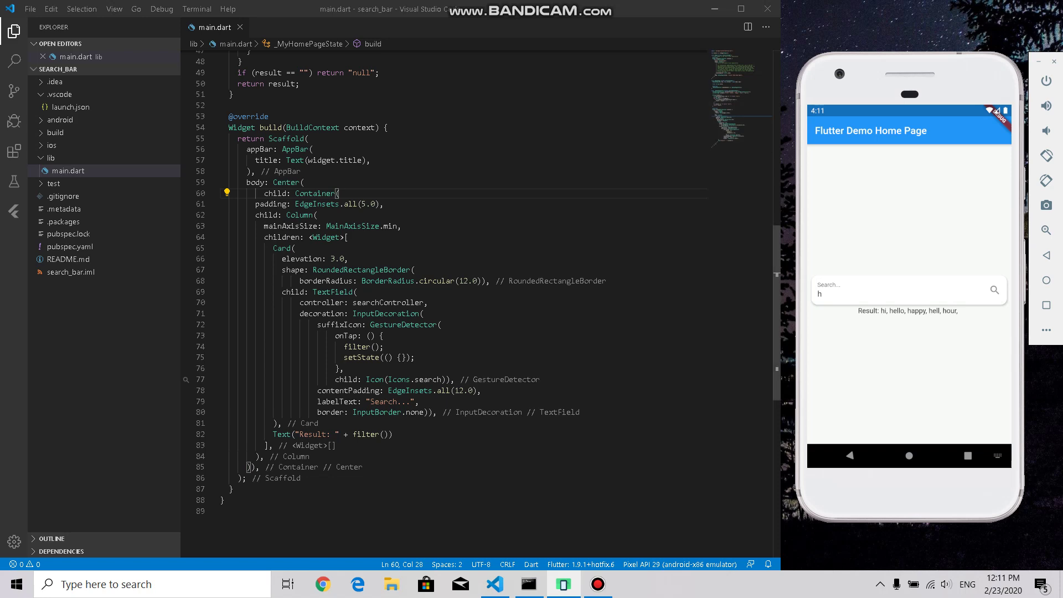
scroll(481, 303, "up", 2)
scroll(481, 303, "up", 1)
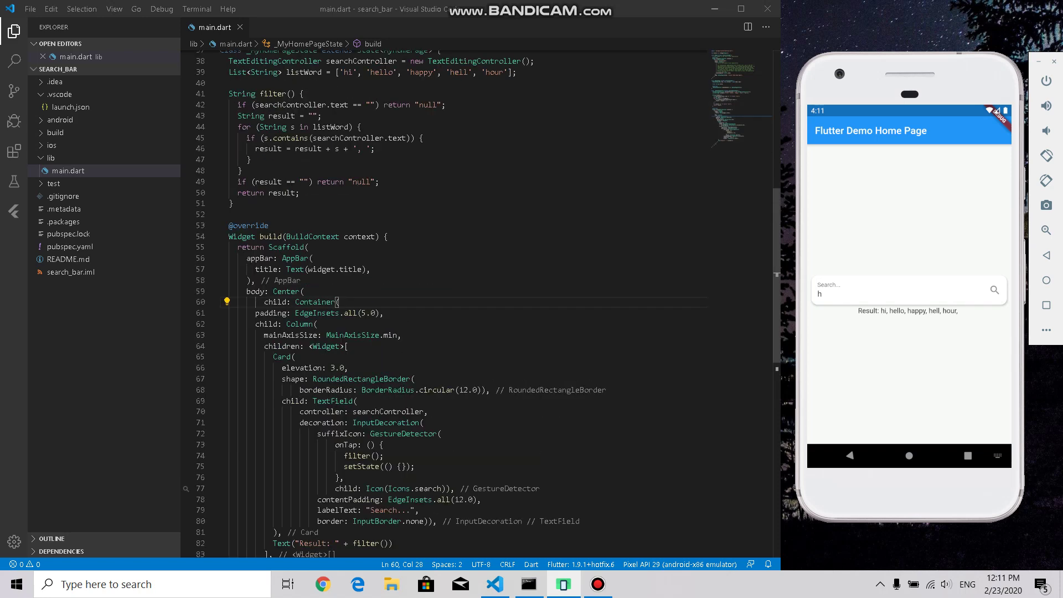
mouse_move(236, 203)
left_mouse_down()
mouse_move(221, 75)
mouse_move(538, 98)
left_mouse_up()
Comment out the controller, word list and filter, and move the Center block below the class
key("ctrl+slash")
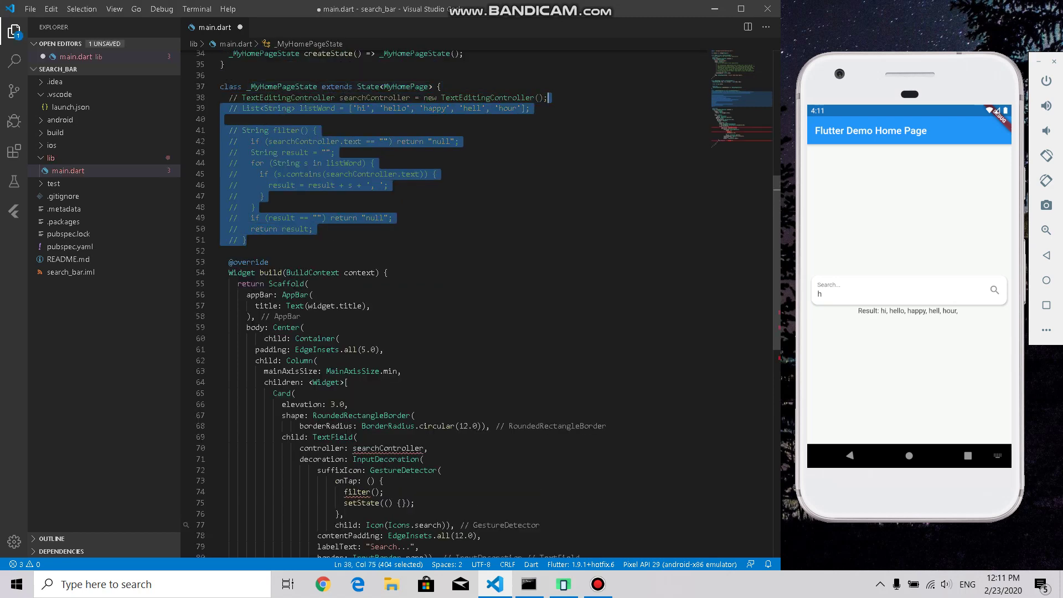
scroll(481, 303, "down", 4)
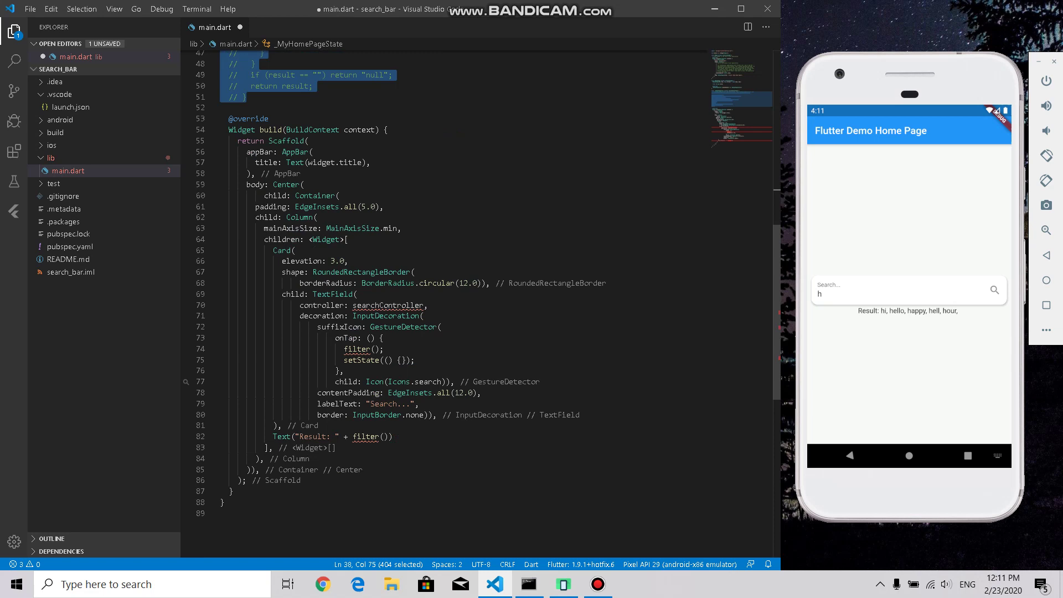
left_click_drag(272, 184, 259, 470)
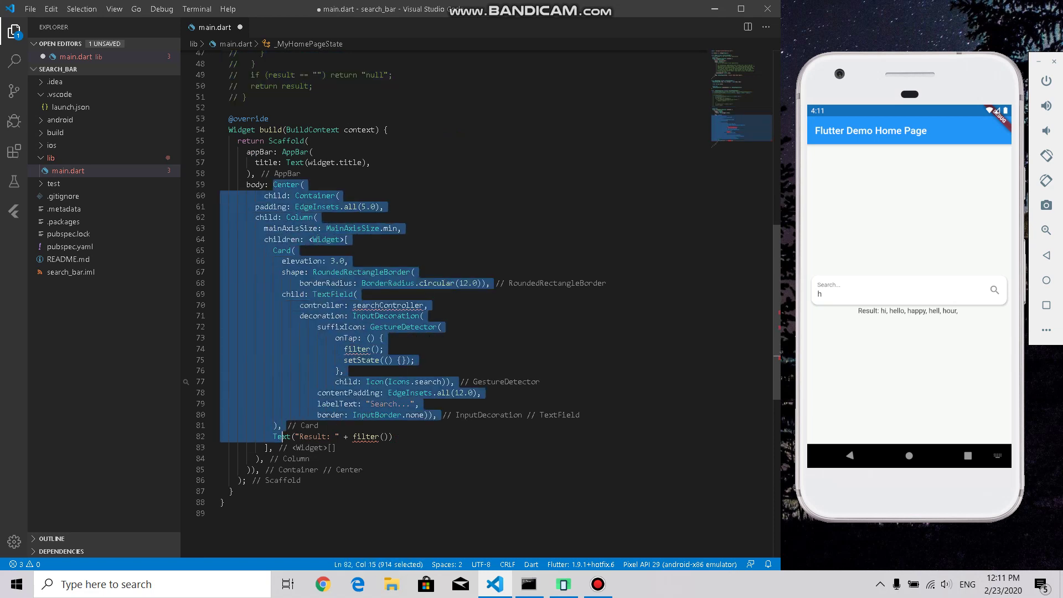
key("ctrl+x")
key("ctrl+End")
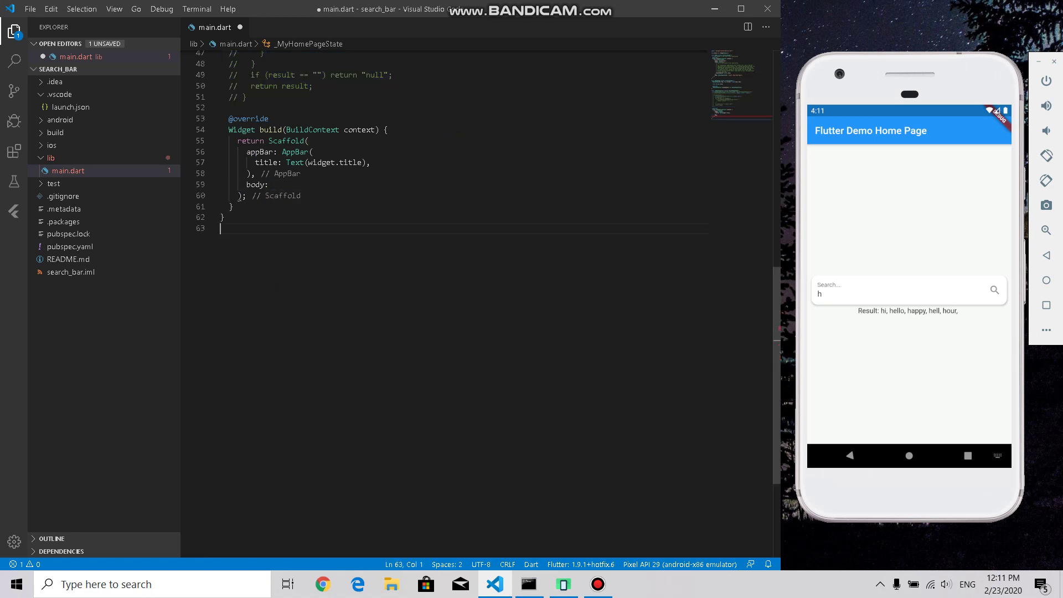
key("ctrl+v")
Comment out the pasted Center block
left_click_drag(220, 228, 395, 436)
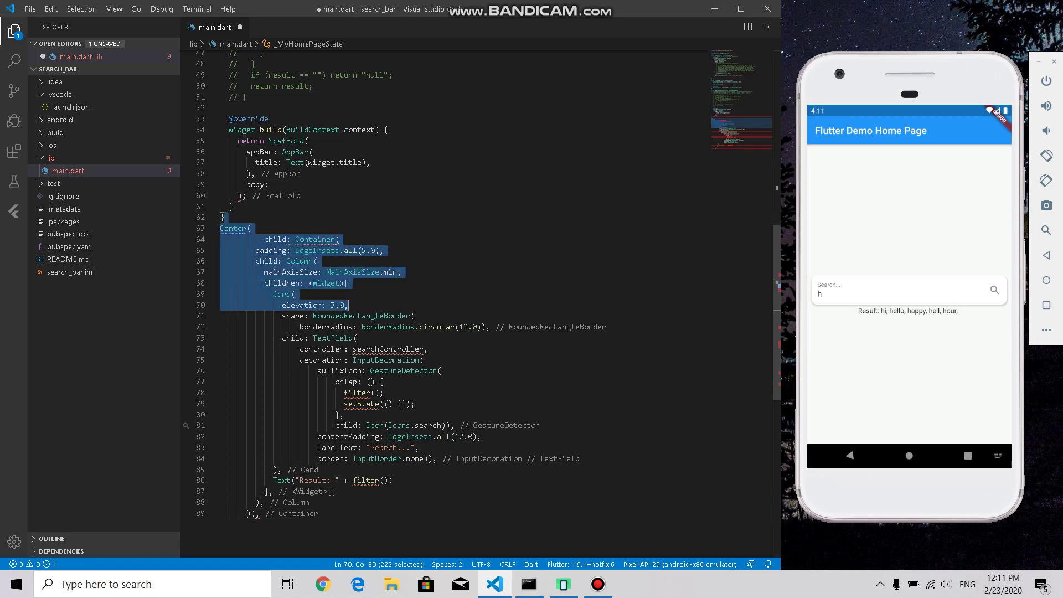
left_click_drag(221, 229, 260, 513)
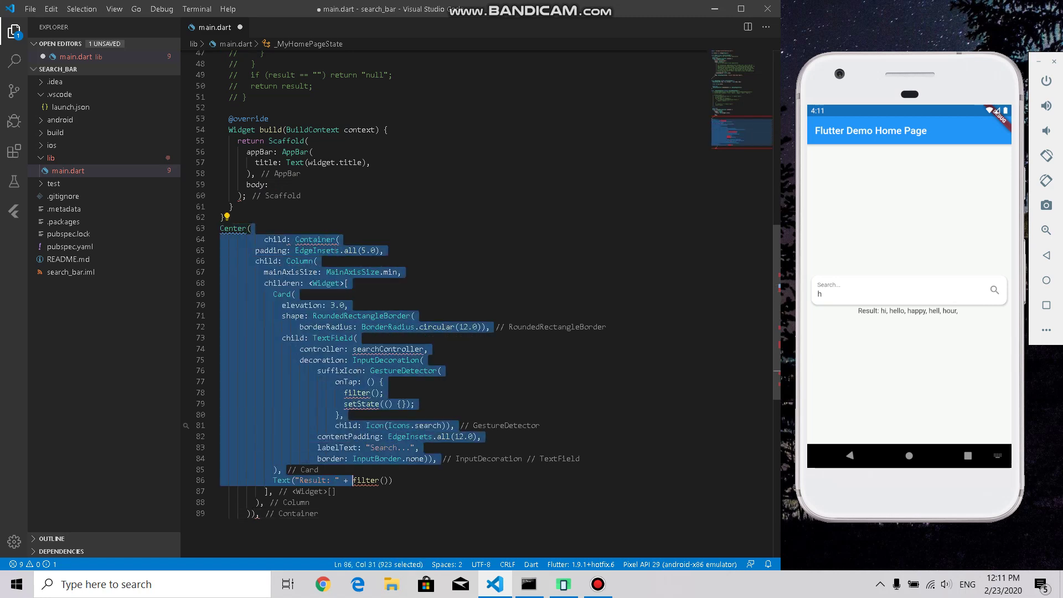
key("ctrl+slash")
scroll(482, 303, "up", 4)
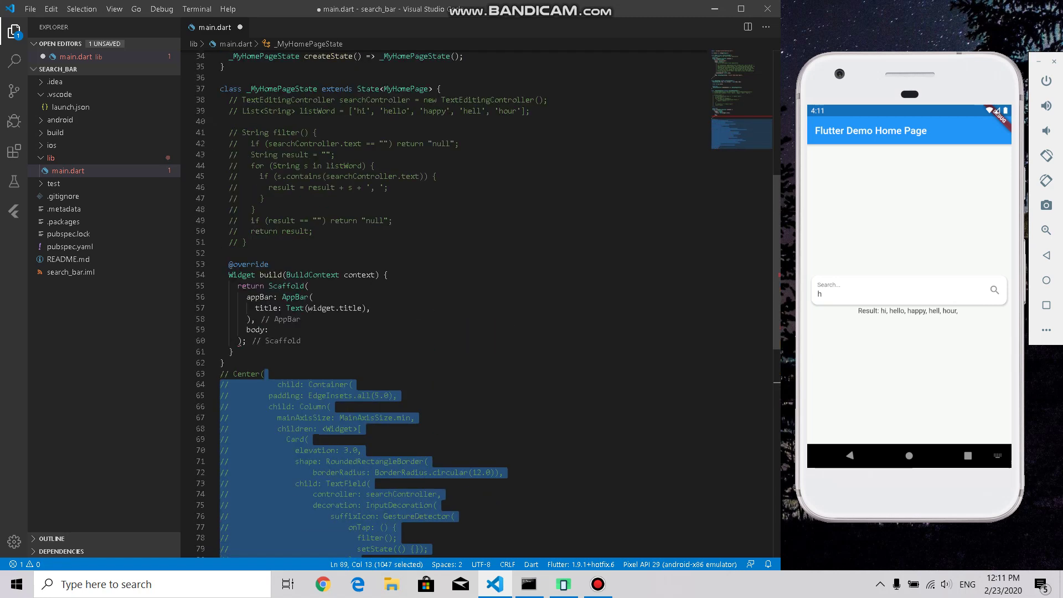
Add a child TextField with an empty controller property to the body's Center
left_click(255, 319)
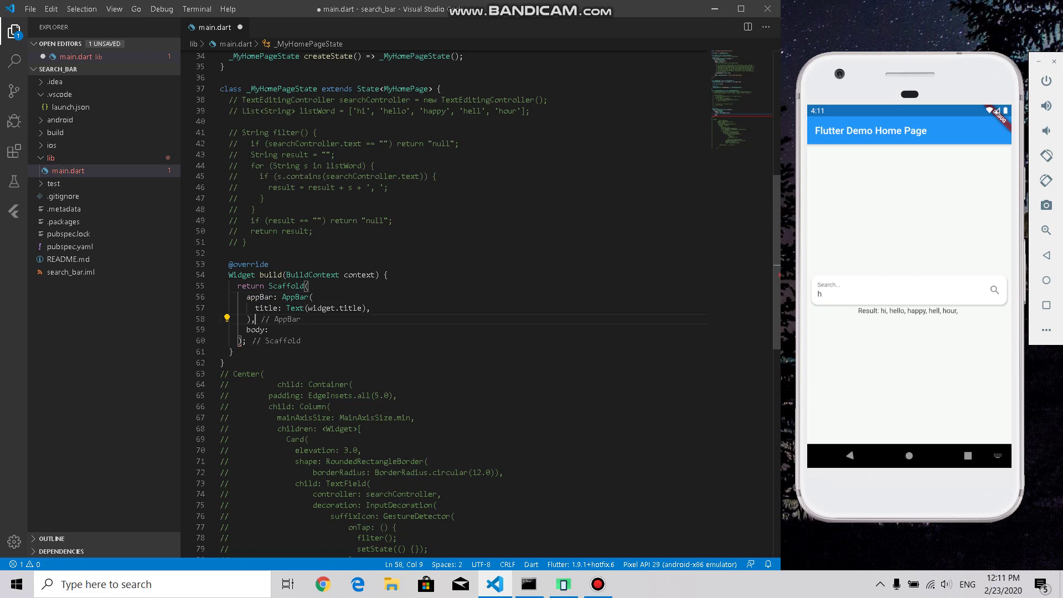
key("Down")
key("End")
type("Center(ch")
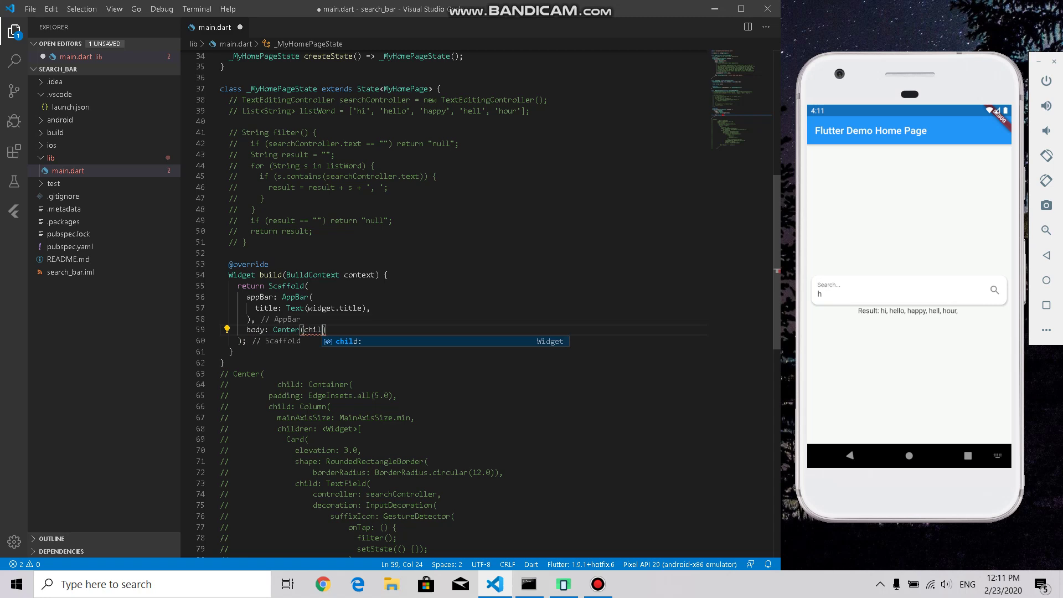
type("ild")
key("Return")
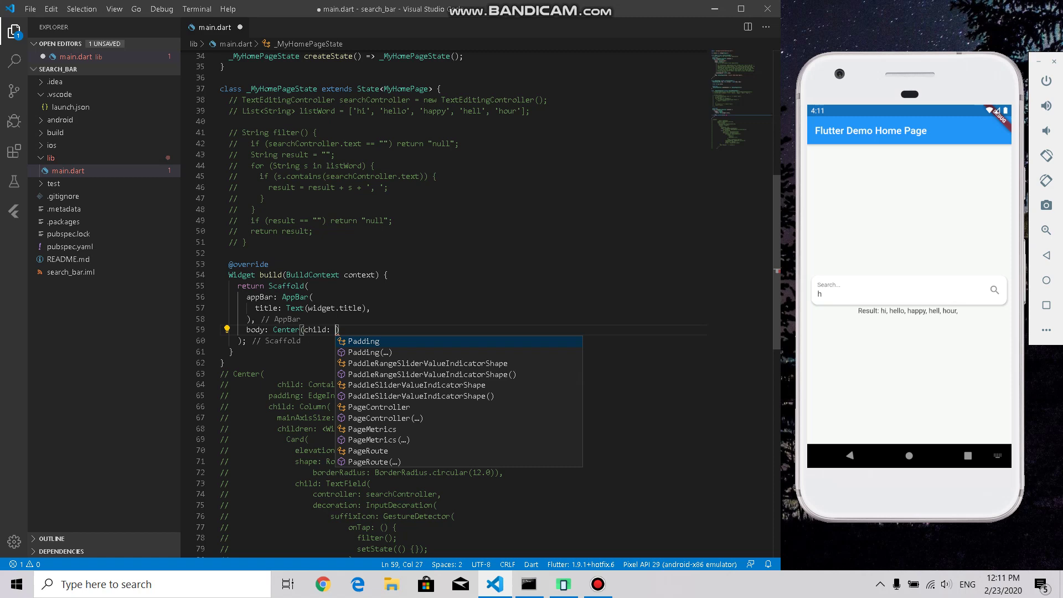
type("Text")
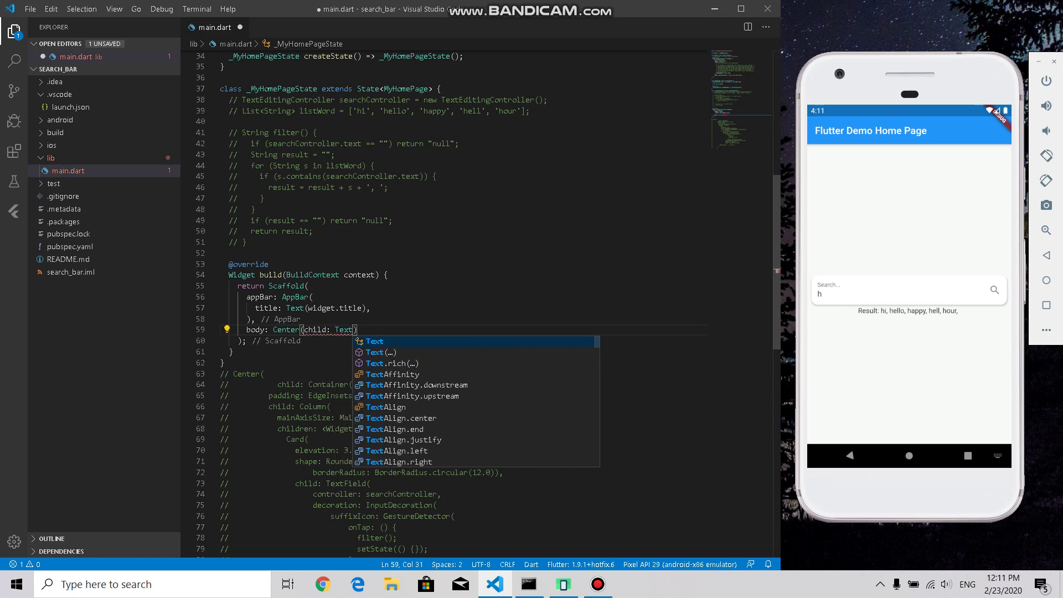
type("Field")
key("Return")
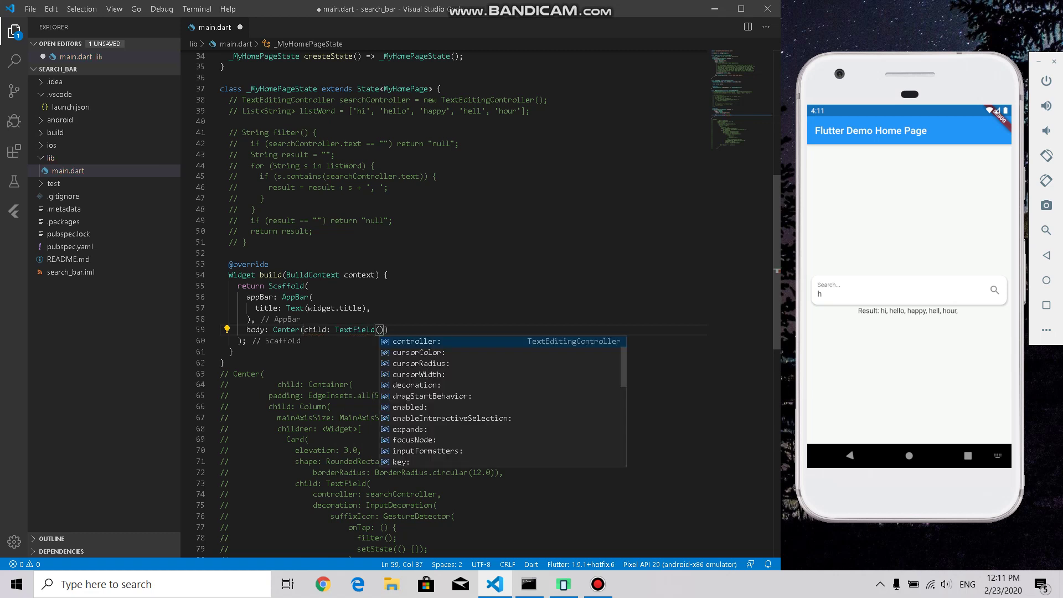
key("shift+alt+f")
key("Return")
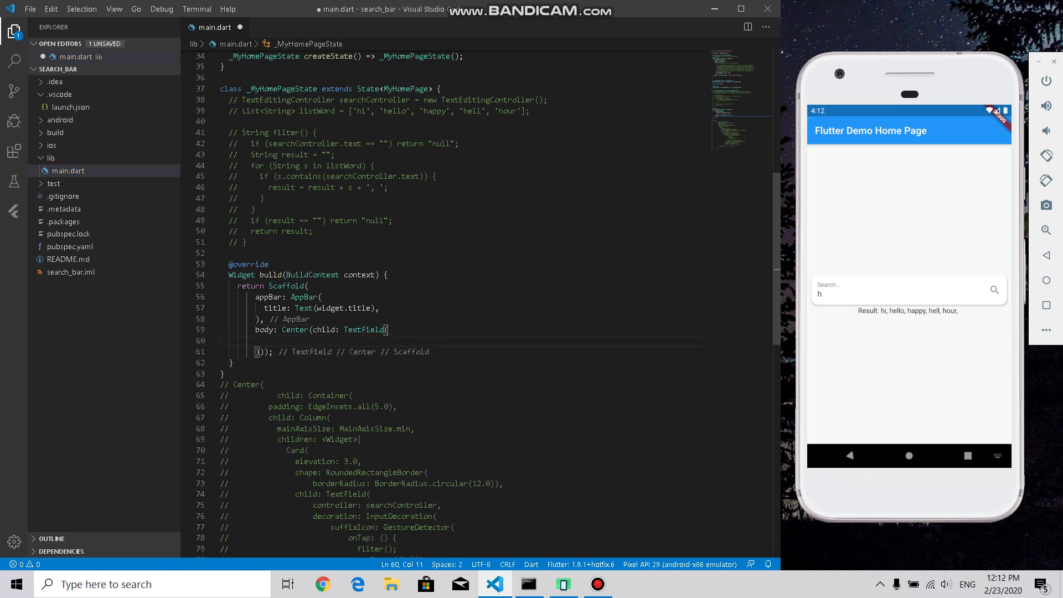
key("ctrl+space")
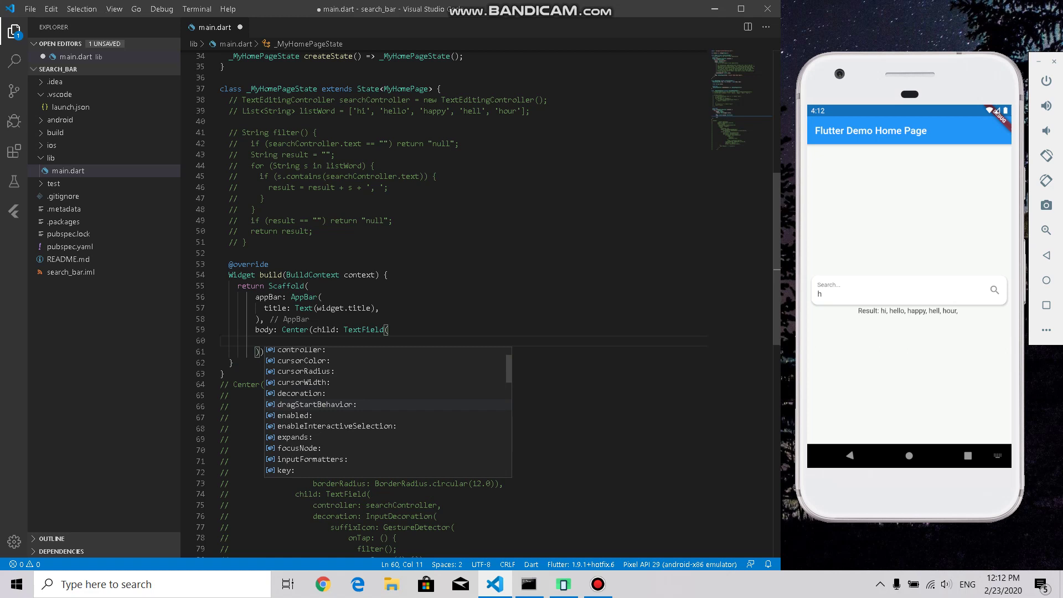
scroll(332, 420, "down", 2)
scroll(388, 413, "down", 2)
scroll(388, 413, "down", 2)
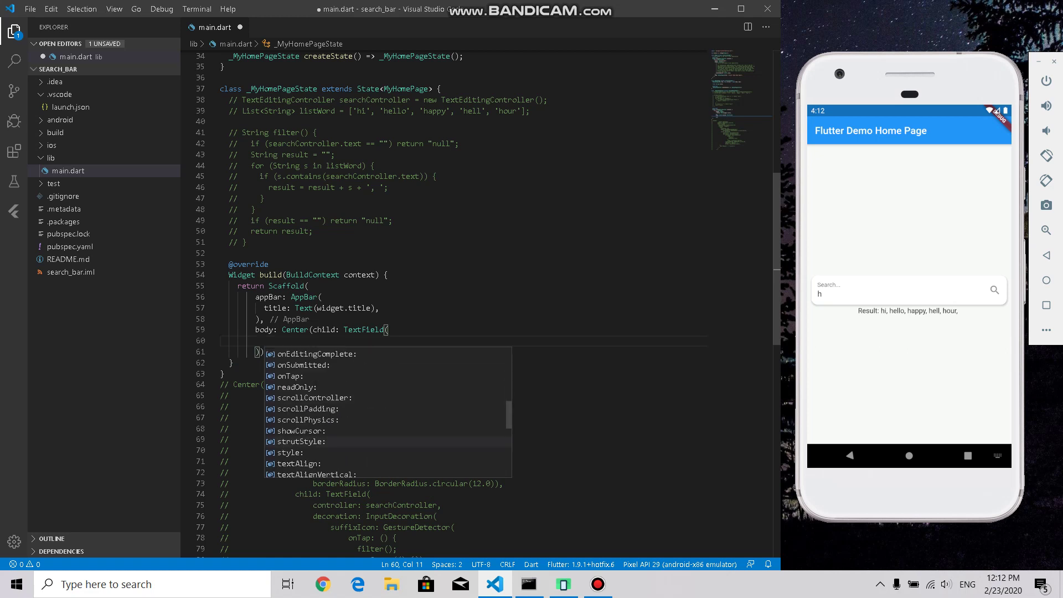
scroll(388, 412, "down", 2)
scroll(388, 412, "up", 3)
scroll(387, 413, "up", 2)
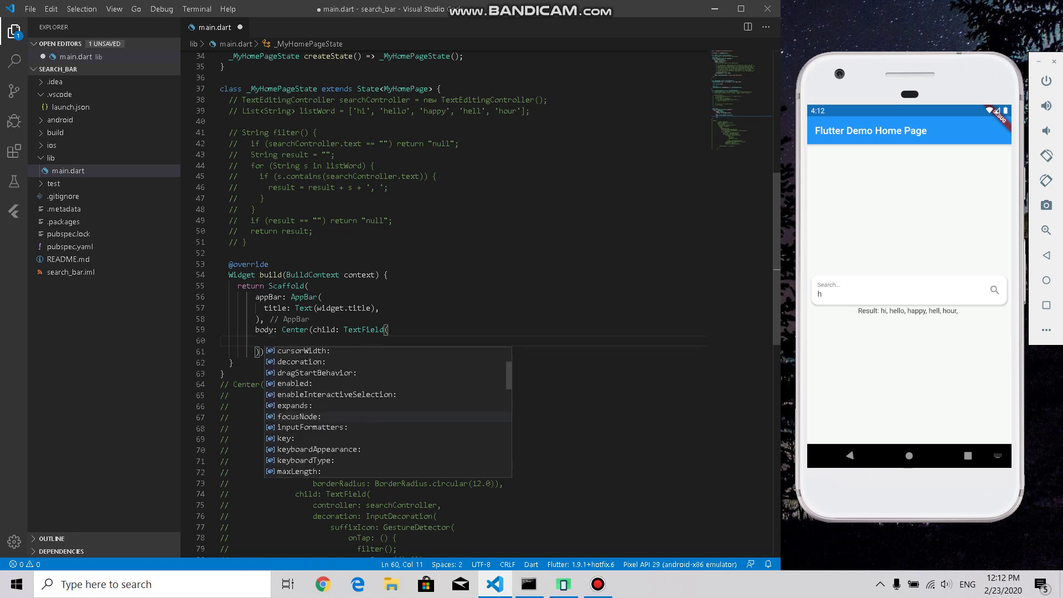
type("contro")
key("Return")
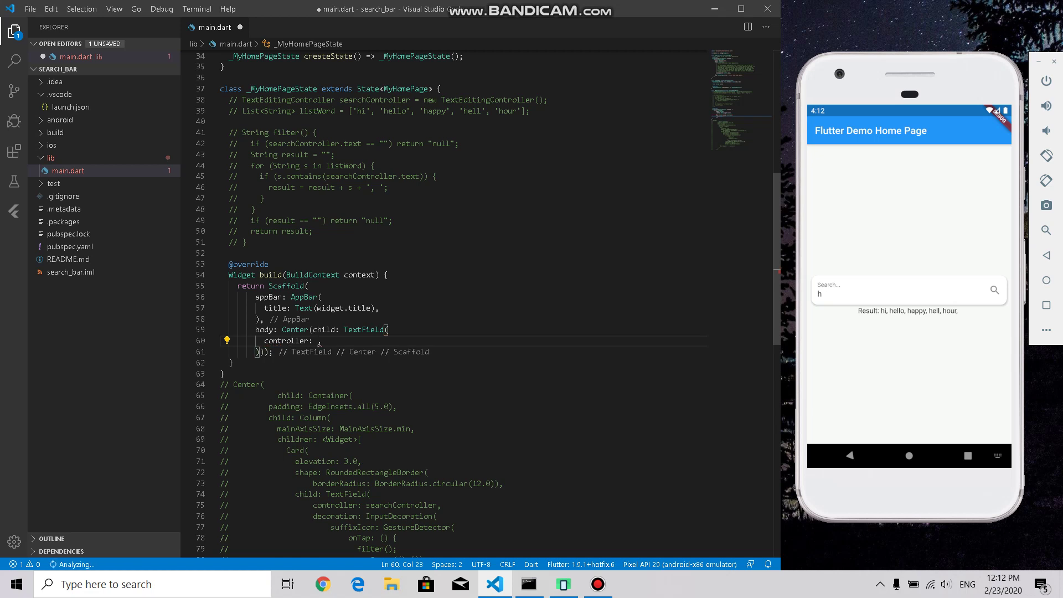
Move the commented controller, word list and filter lines to the end of the file
left_click(532, 110)
mouse_move(247, 241)
left_mouse_down()
mouse_move(548, 100)
mouse_move(443, 88)
left_mouse_up()
key("BackSpace")
scroll(482, 299, "down", 5)
key("ctrl+End")
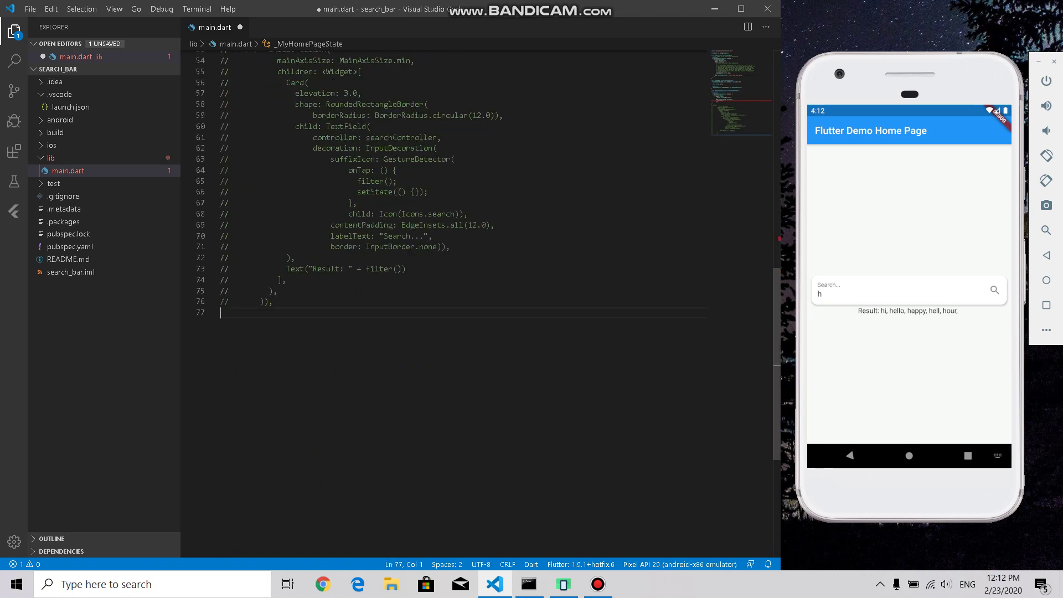
key("ctrl+v")
scroll(482, 300, "up", 10)
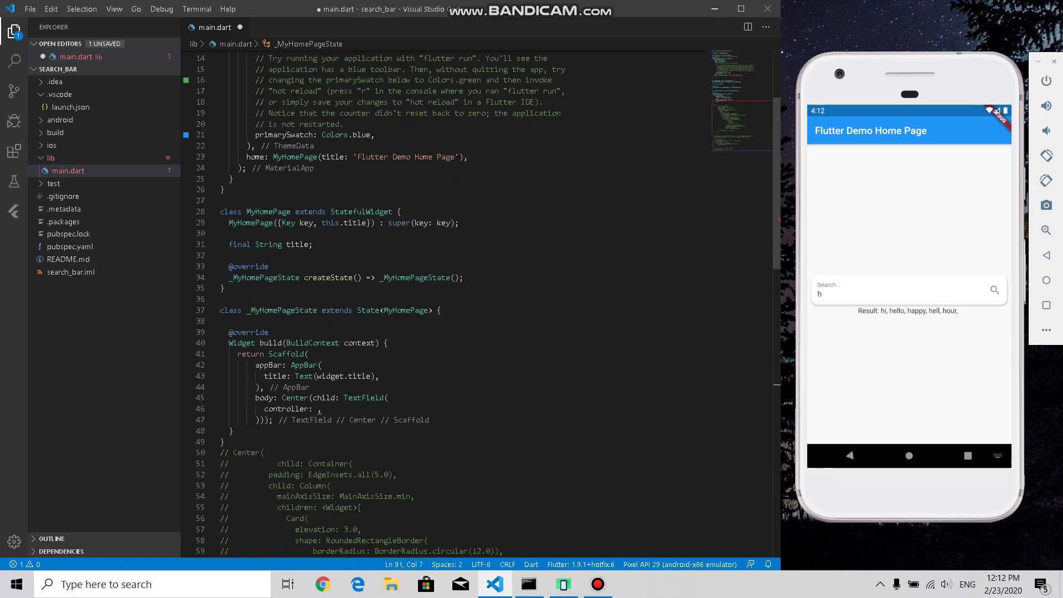
Declare TextEditingController searchController = new TextEditingController() in the state class
left_click(442, 310)
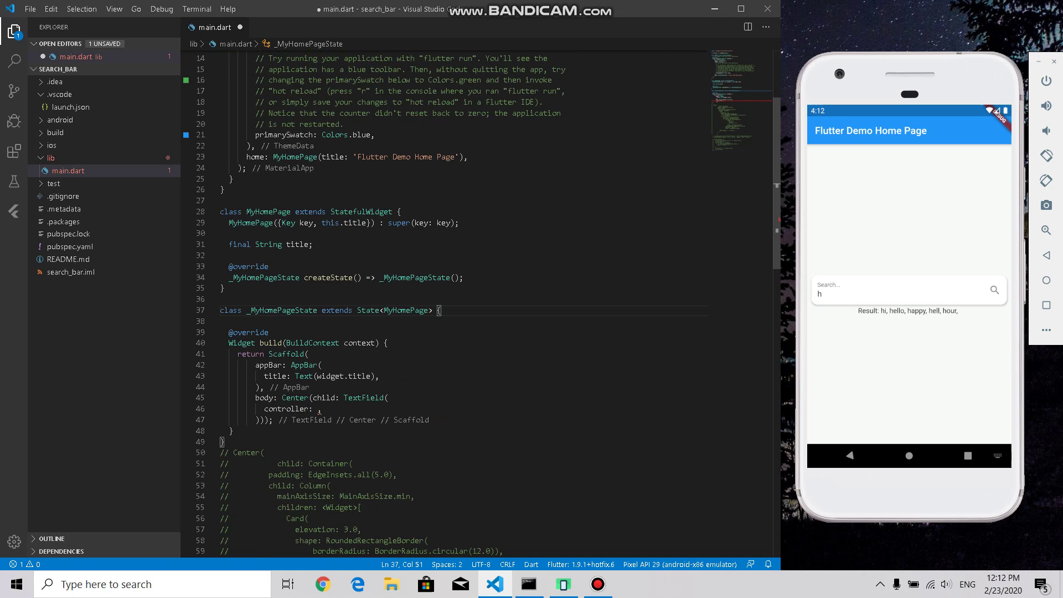
key("Return")
key("Return")
type("TextEditingController")
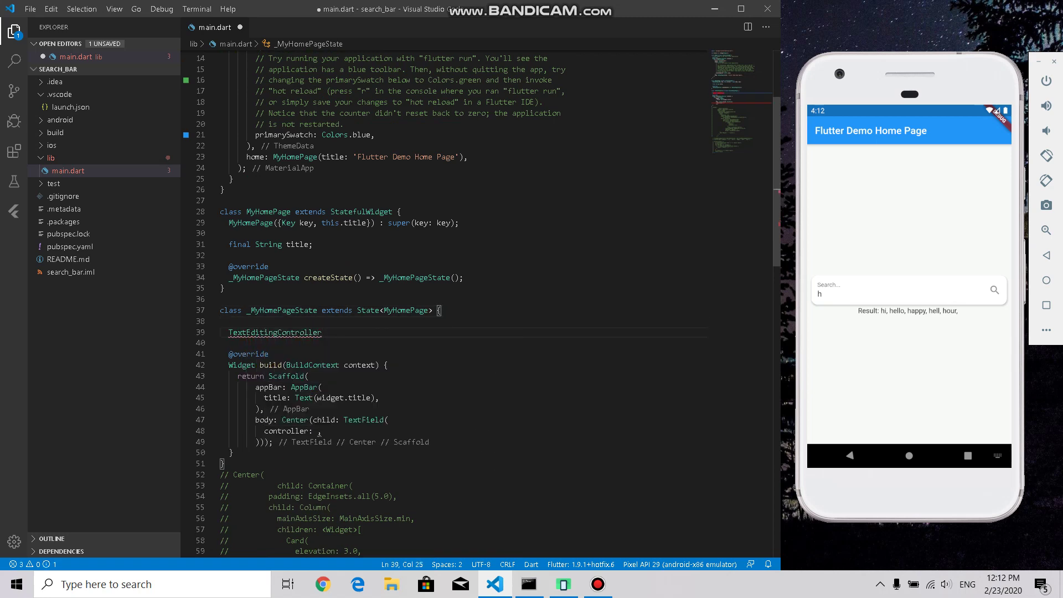
type("searchContr")
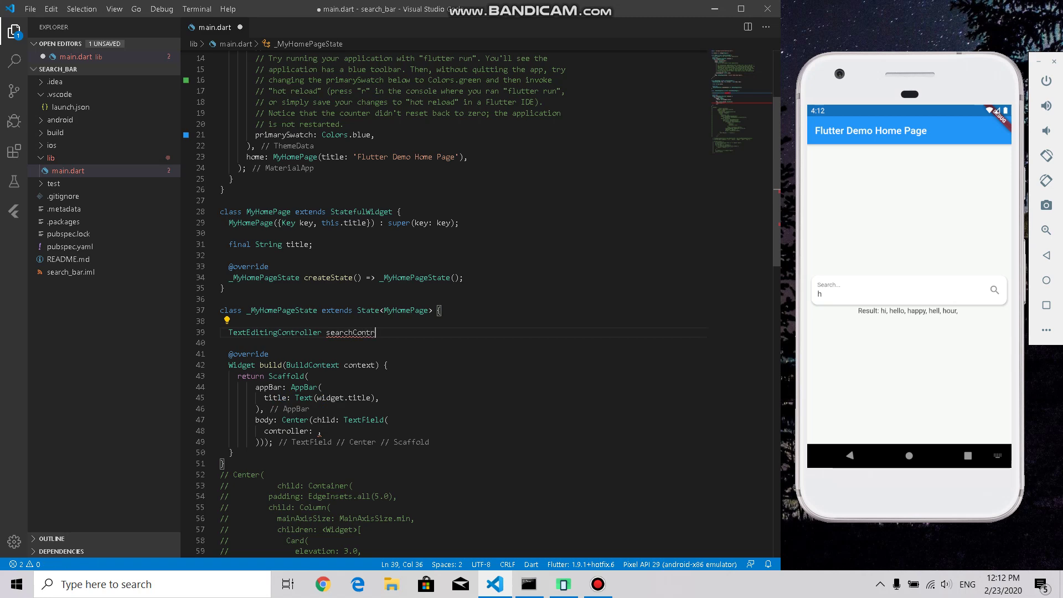
type("oller= ")
type("new Text")
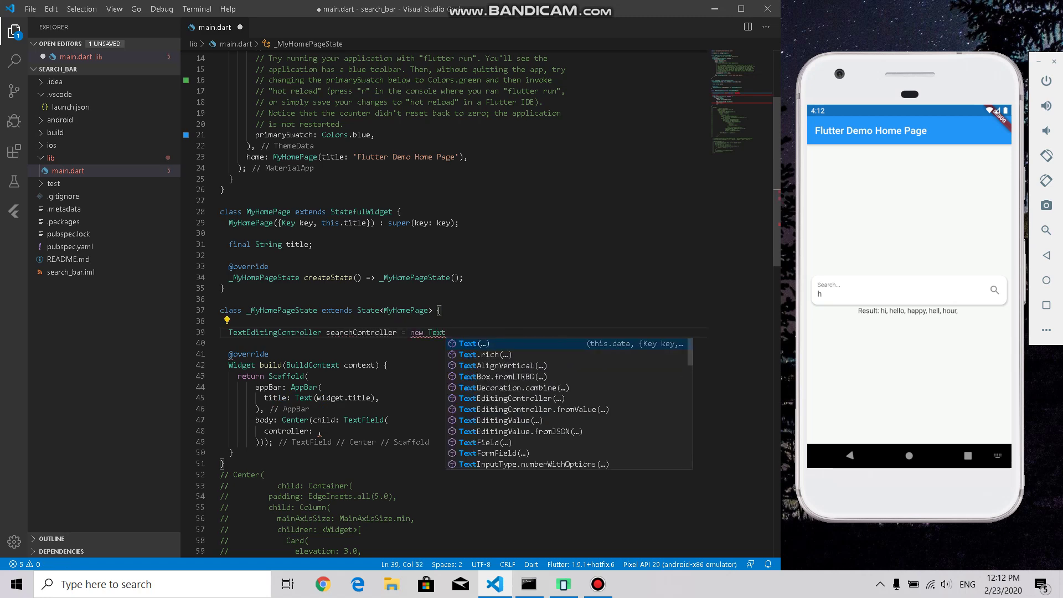
type("Cont")
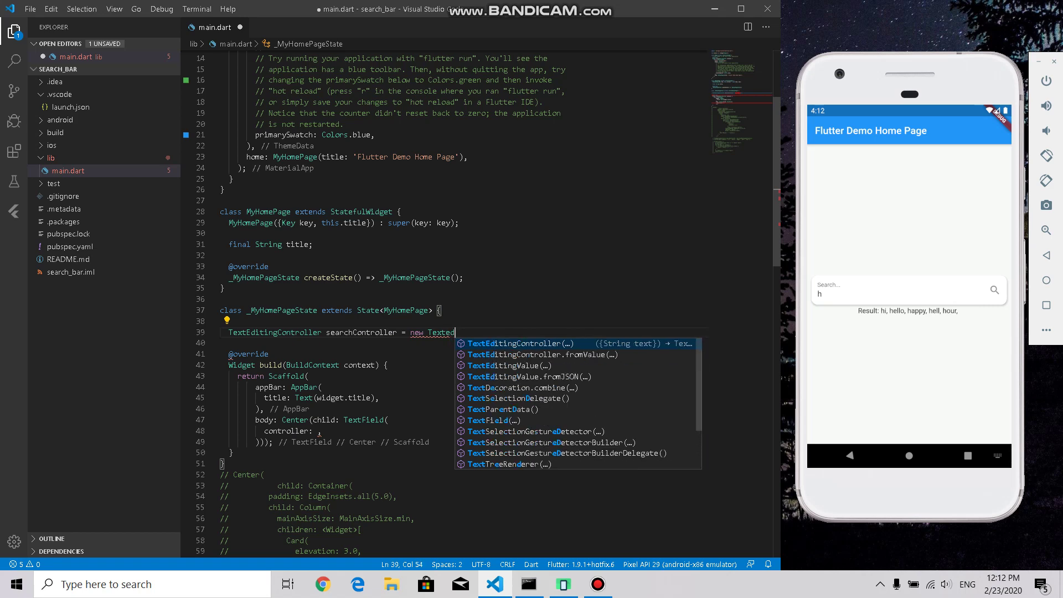
key("Return")
type(";")
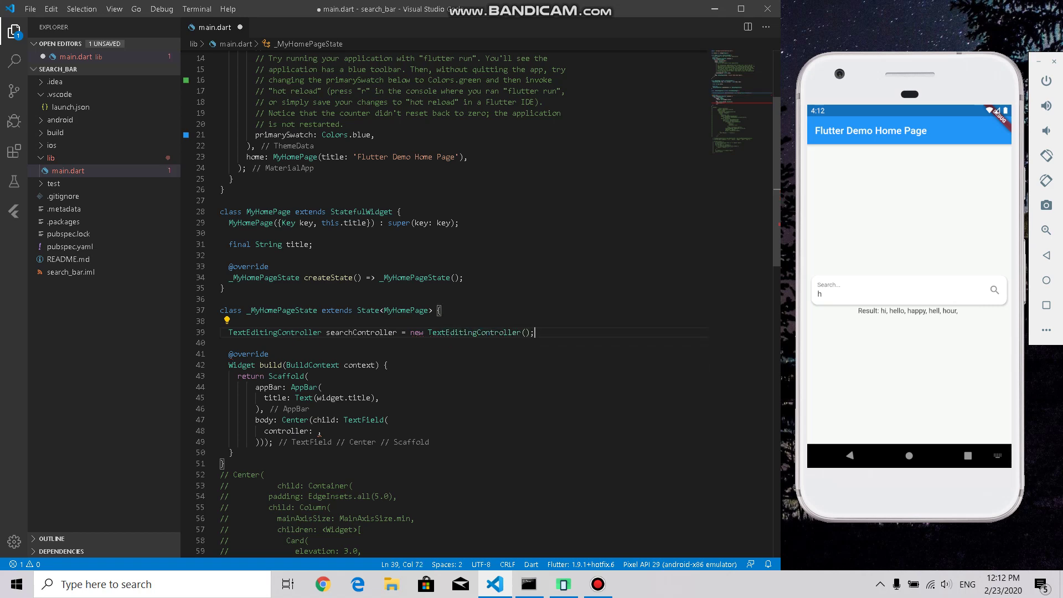
scroll(318, 433, "down", 3)
Set the TextField's controller to searchController, remove the blank line, and save
left_click(319, 324)
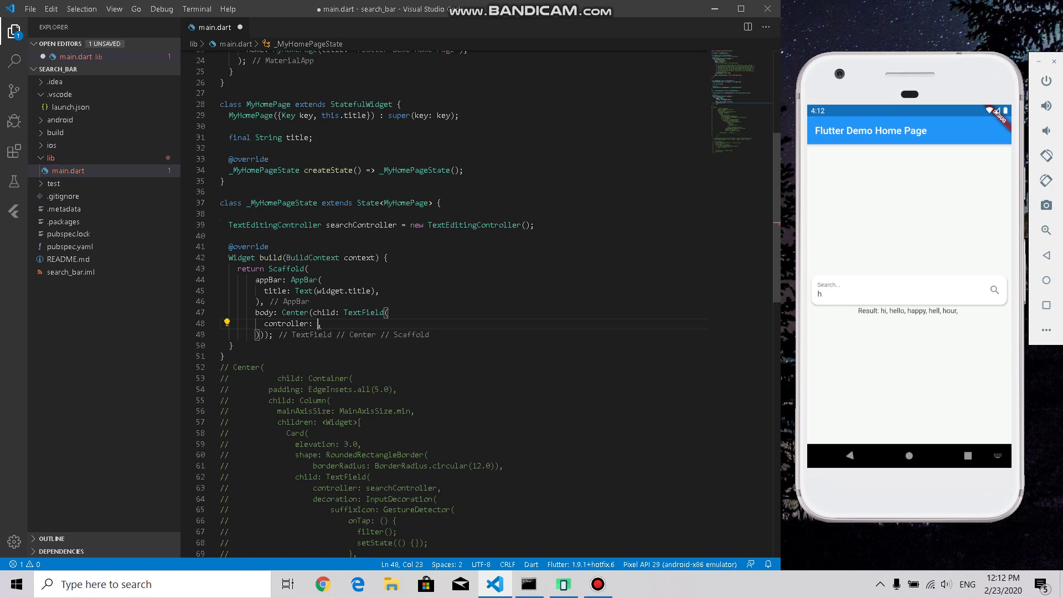
type("search")
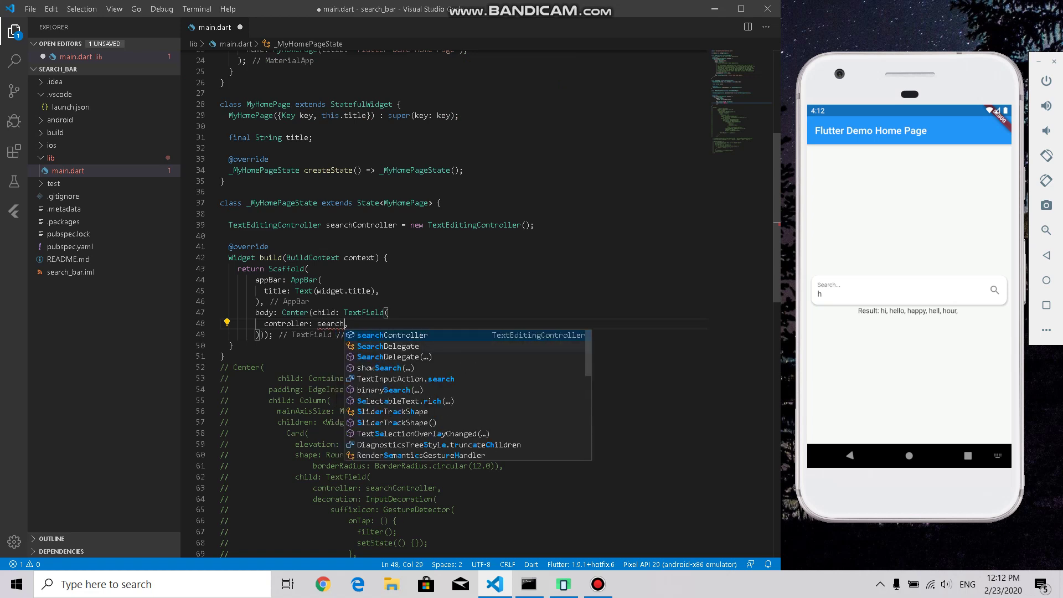
type("con")
key("Return")
key("Return")
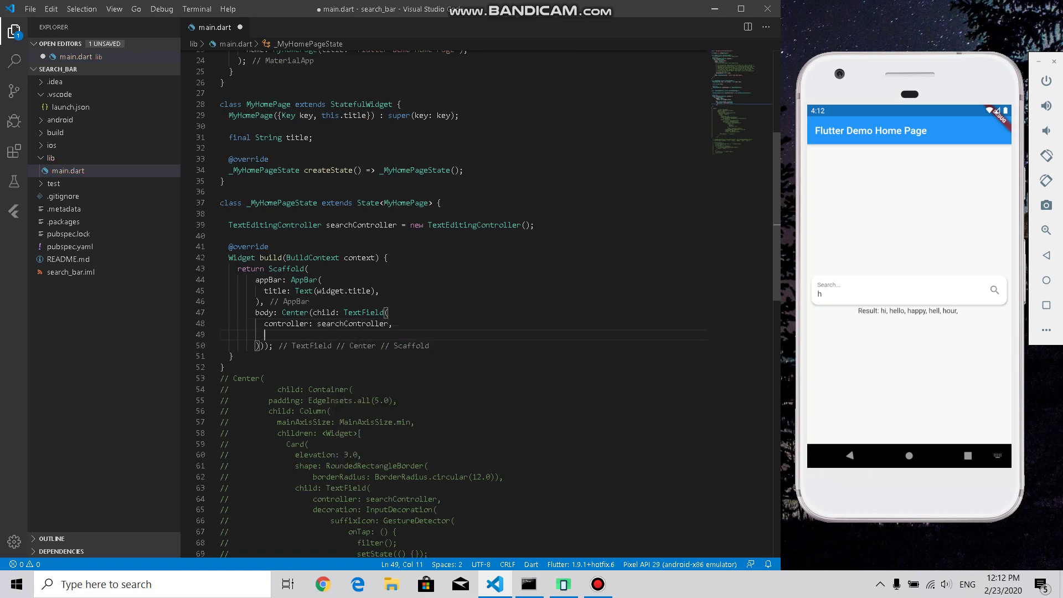
key("ctrl+space")
key("BackSpace")
key("BackSpace")
key("BackSpace")
key("ctrl+s")
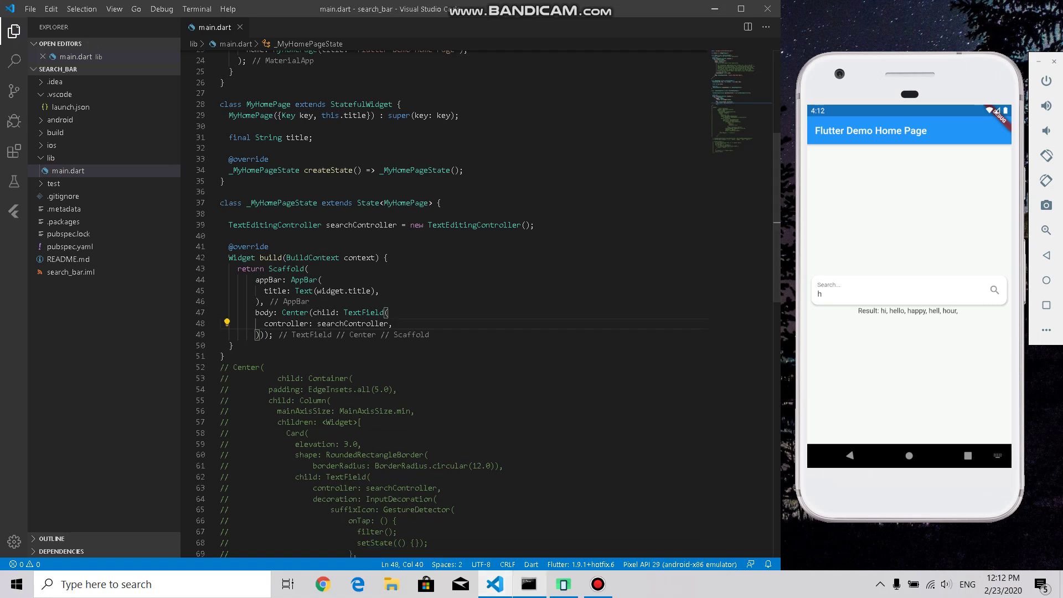
Hot reload the app and clear the 'h' from the emulator's search field
key("alt+Tab")
key("r")
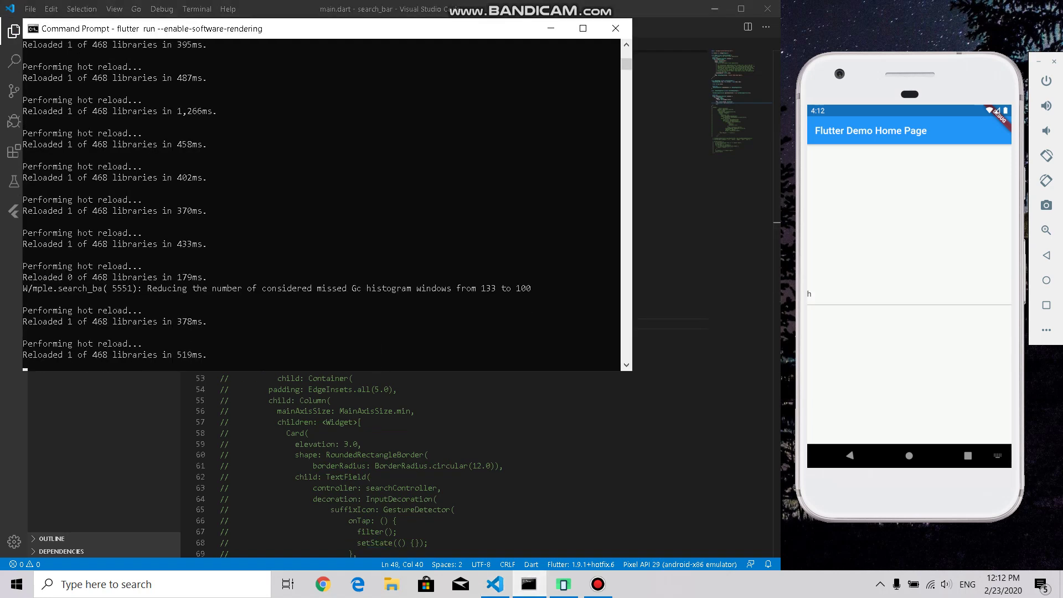
left_click_drag(331, 401, 399, 389)
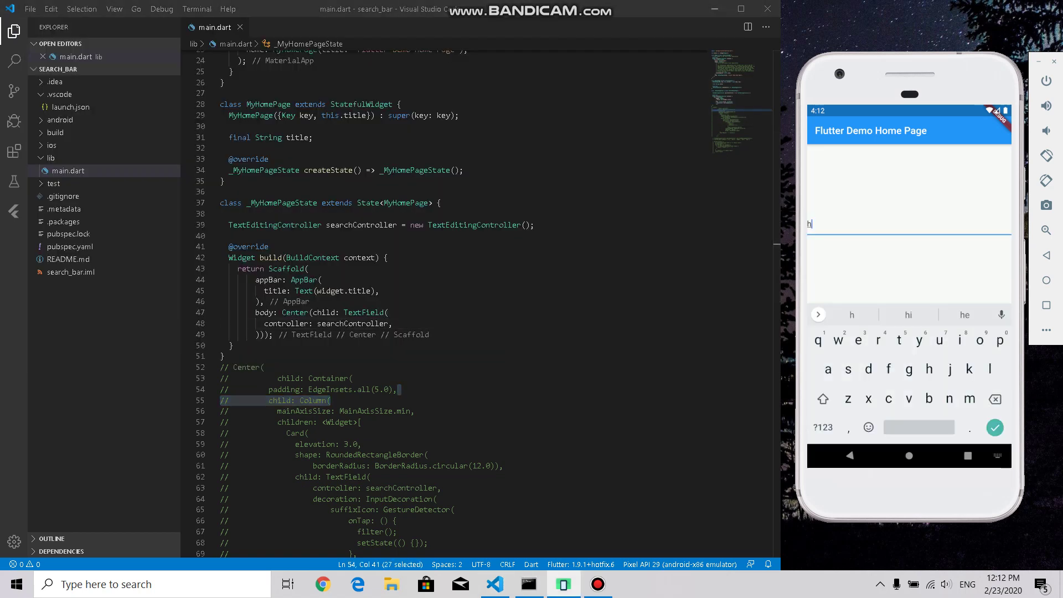
key("BackSpace")
key("Escape")
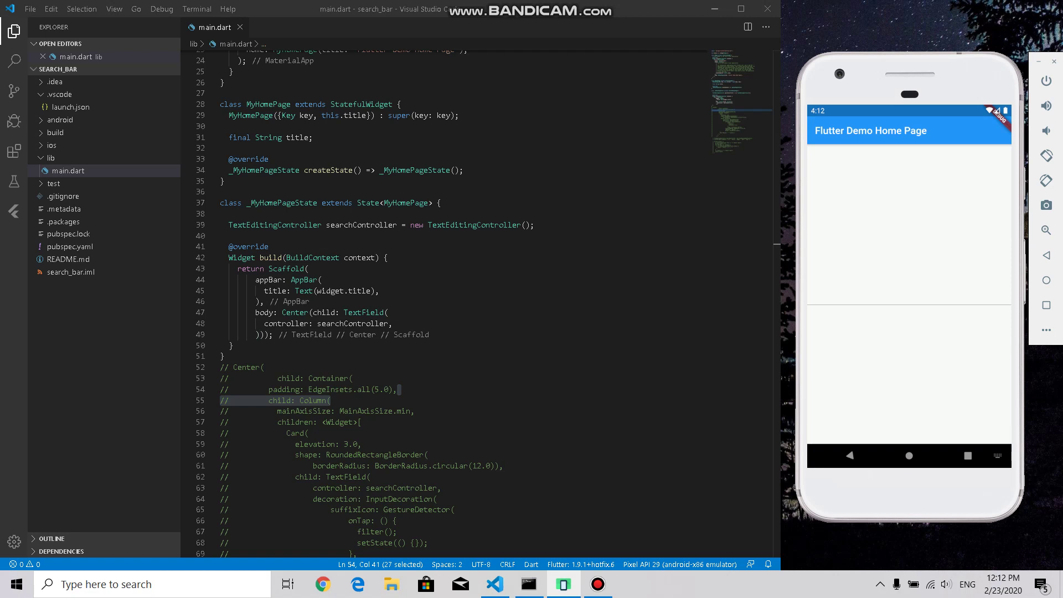
Add an InputDecoration with labelText 'Search...' to the TextField and save main.dart
key("Up")
key("Up")
key("Up")
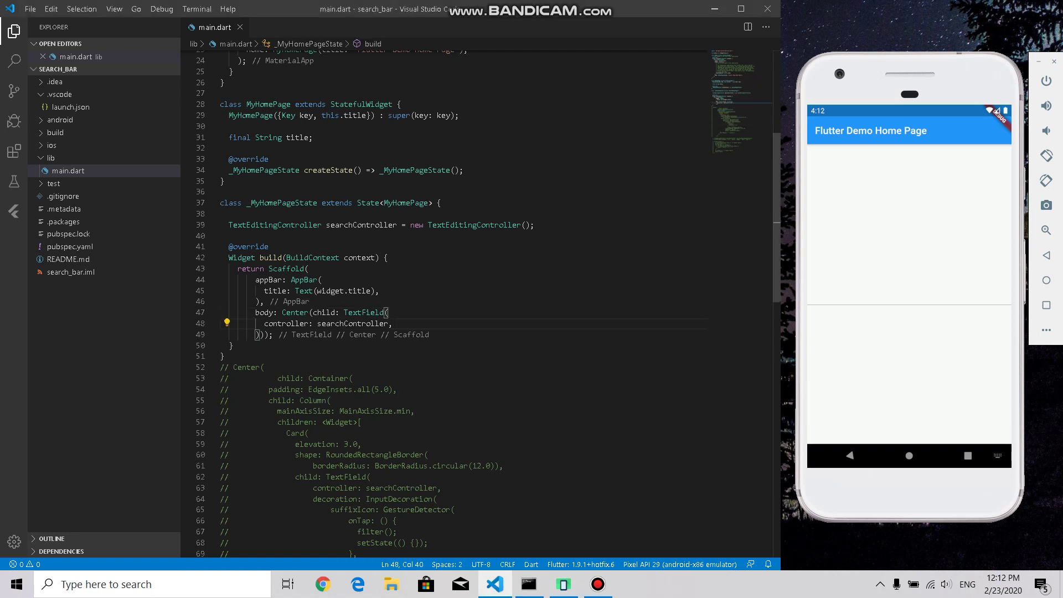
key("Return")
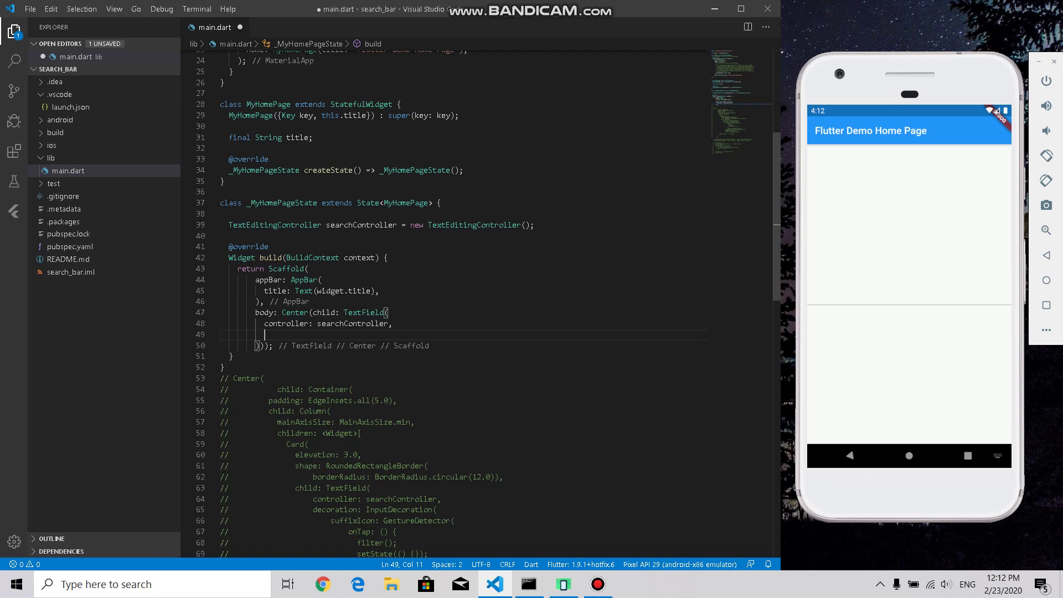
type("decoration: ")
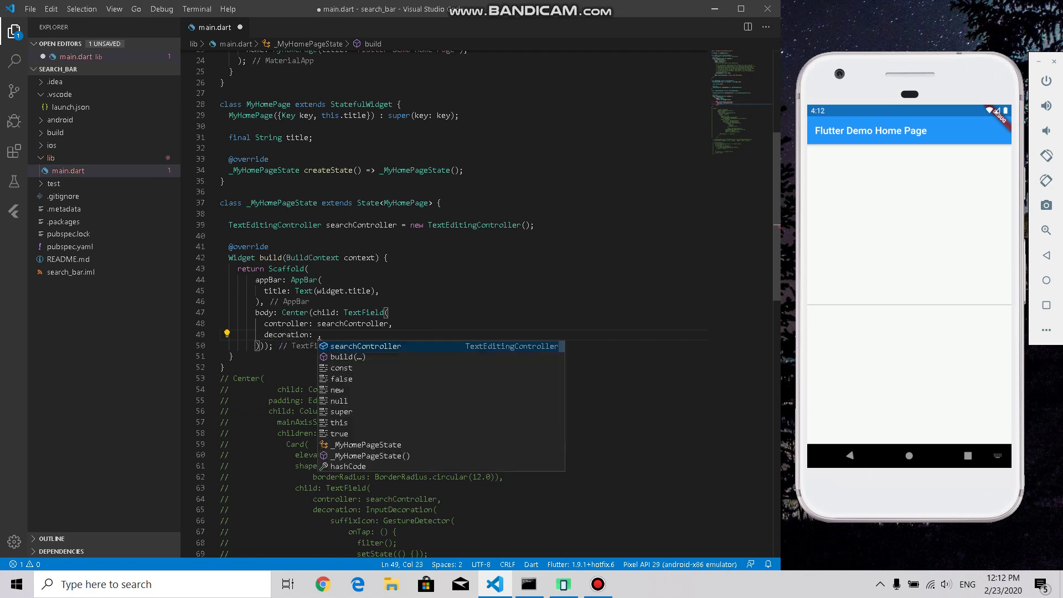
type("I")
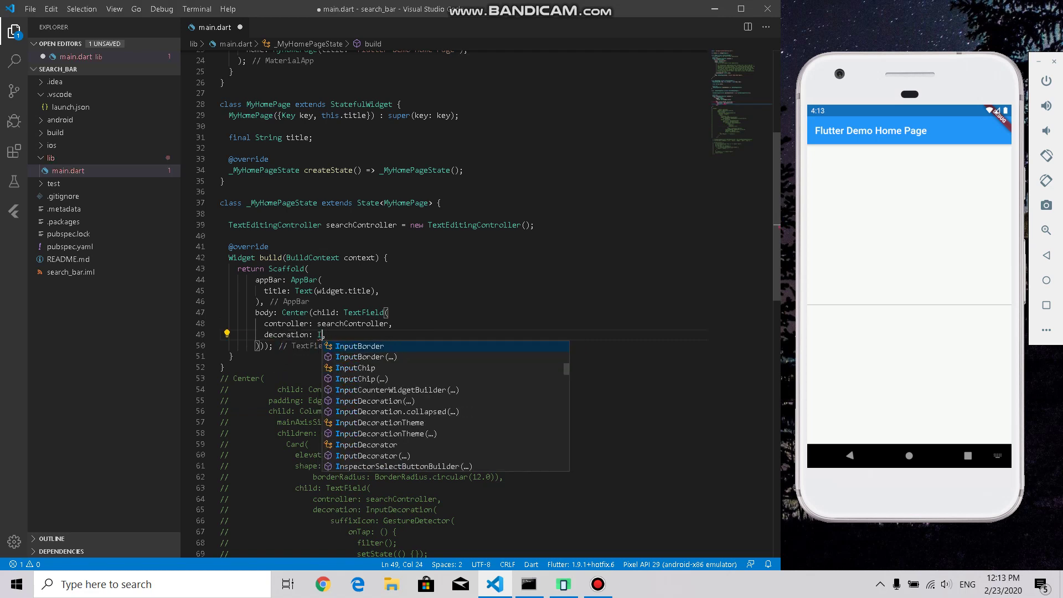
key("BackSpace")
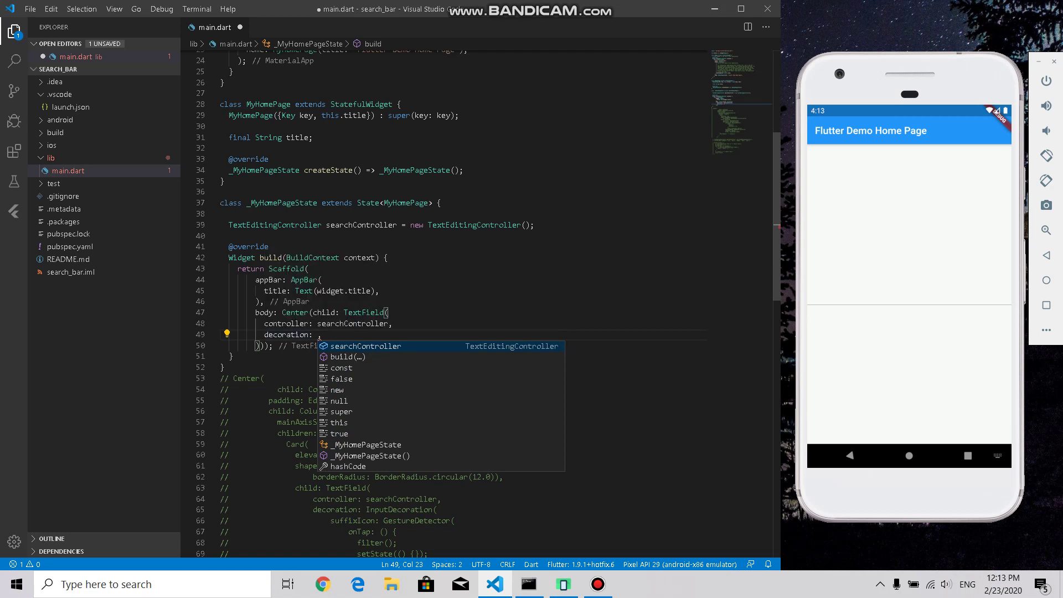
type("In")
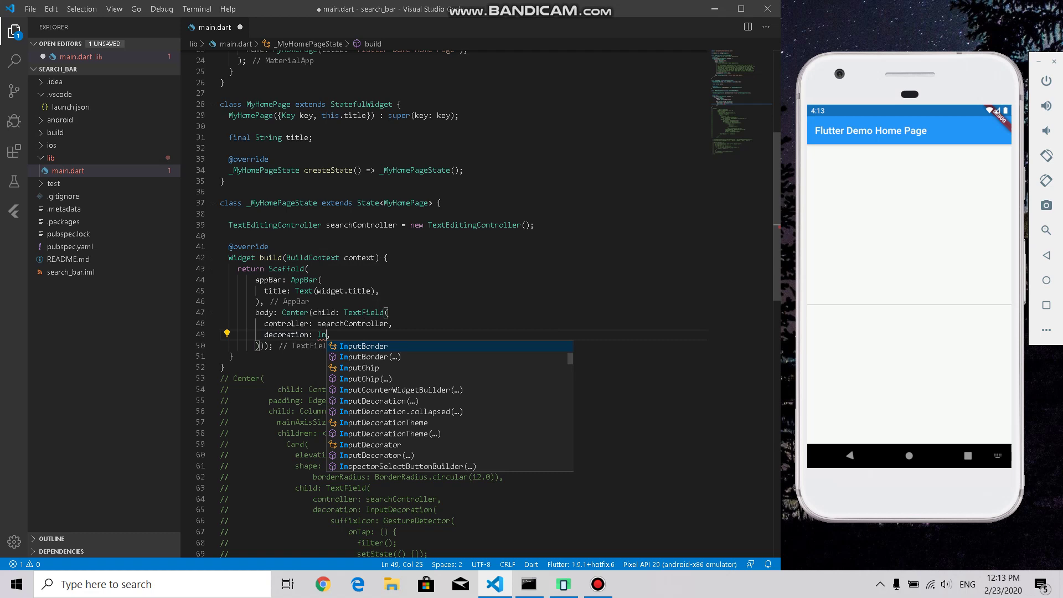
type("putDe")
key("Return")
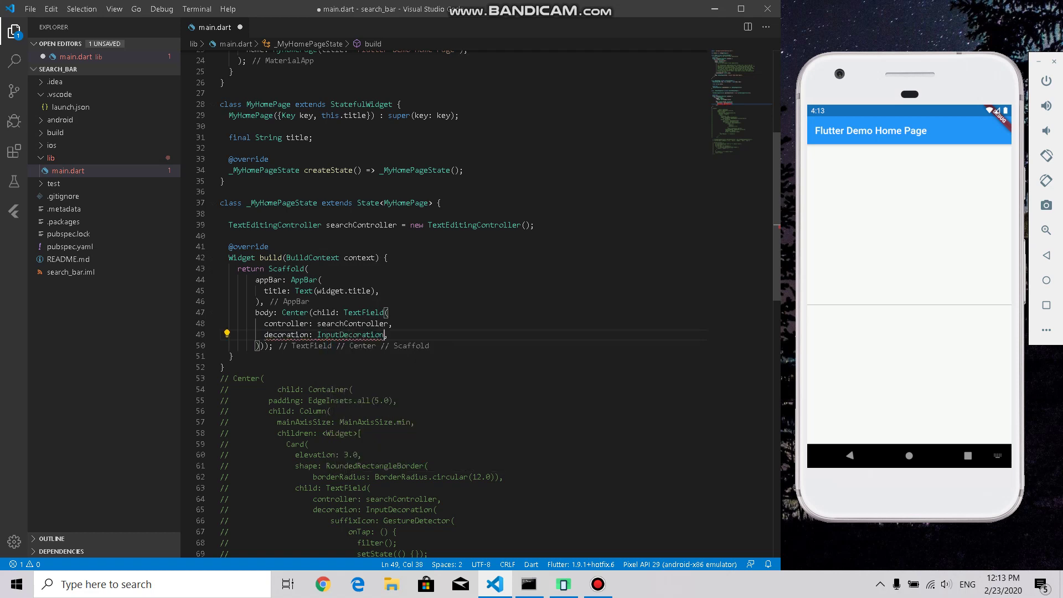
type("(")
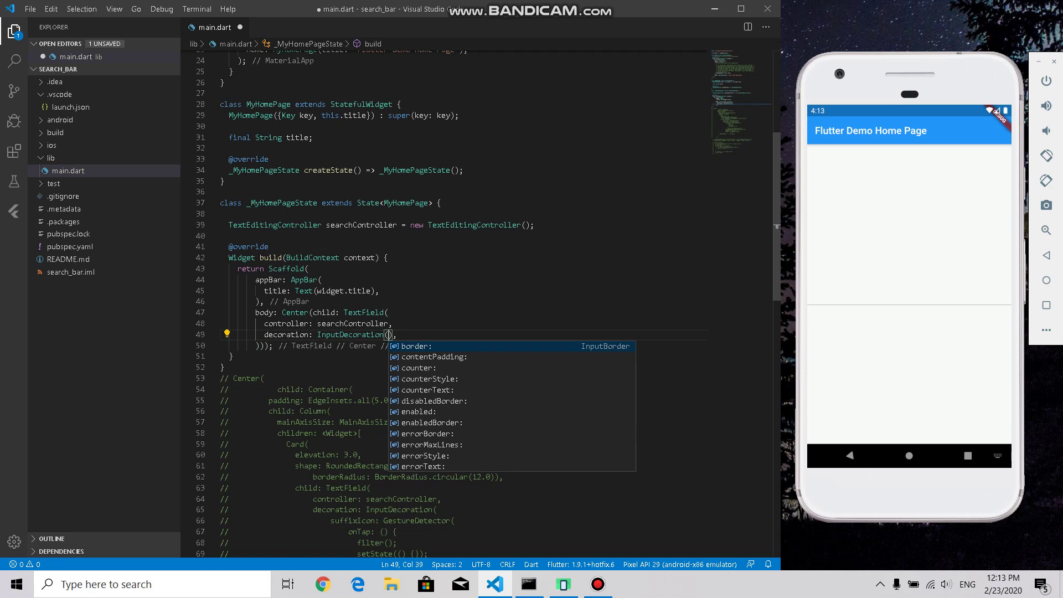
key("Down")
key("Down")
key("Down")
key("Down")
key("Down")
key("Down")
key("Down")
key("Down")
key("Down")
key("Down")
key("Down")
key("Down")
key("Down")
key("Down")
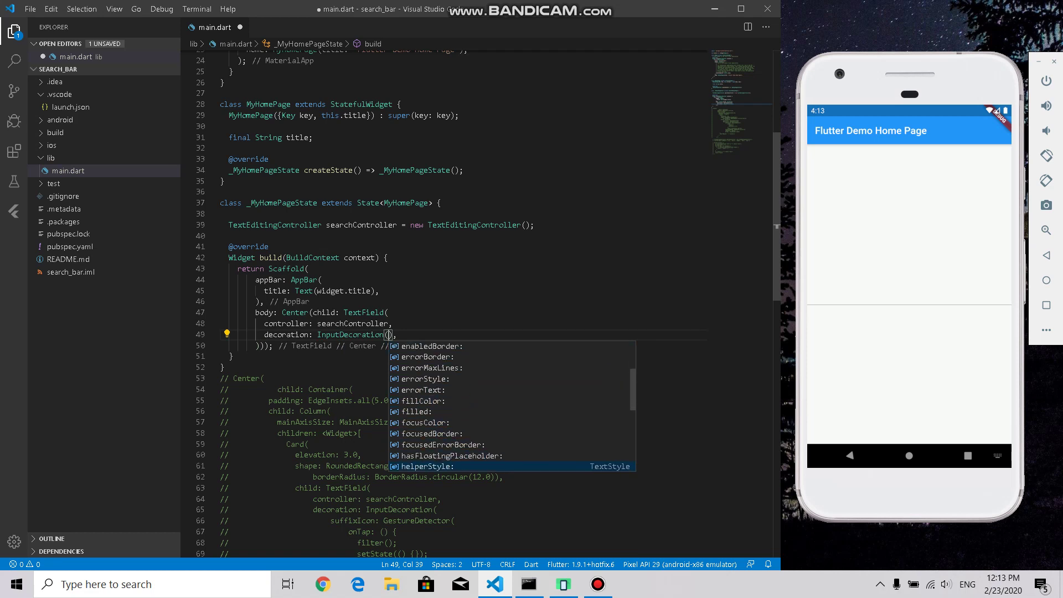
key("Down")
key("Down")
type("la")
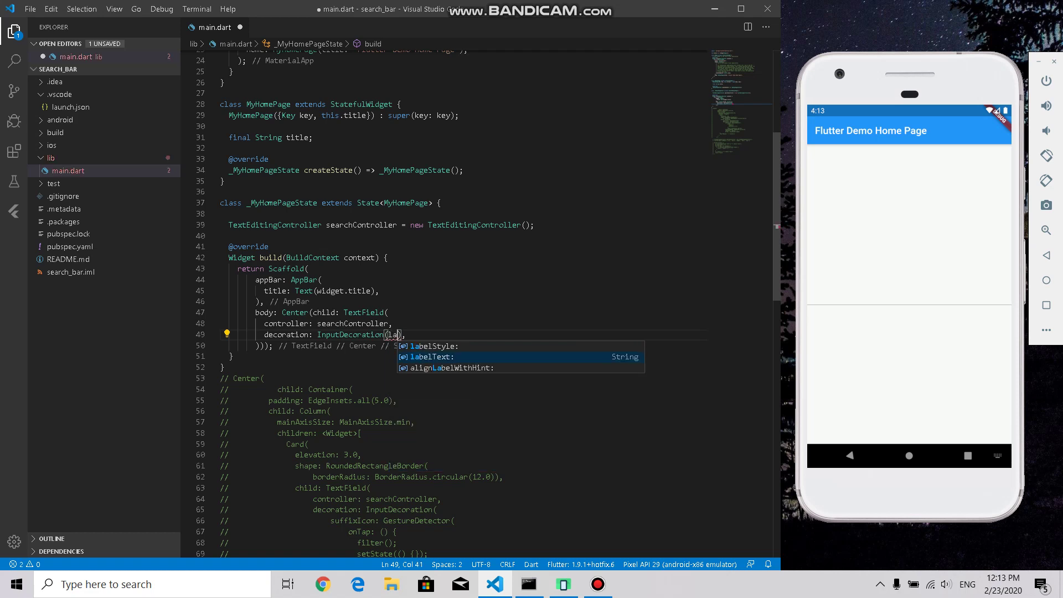
key("Return")
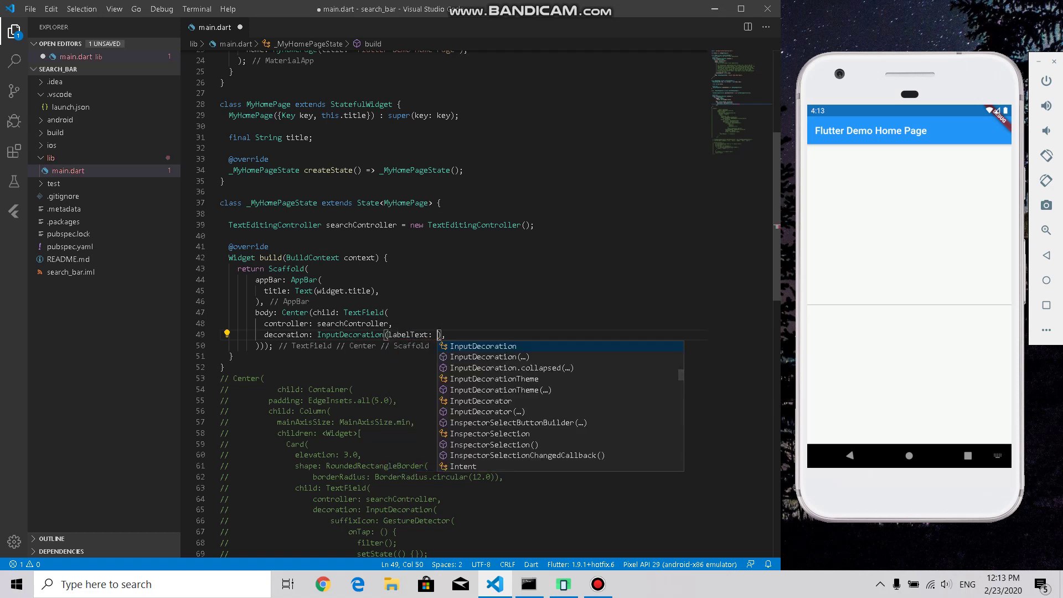
type("\"Search")
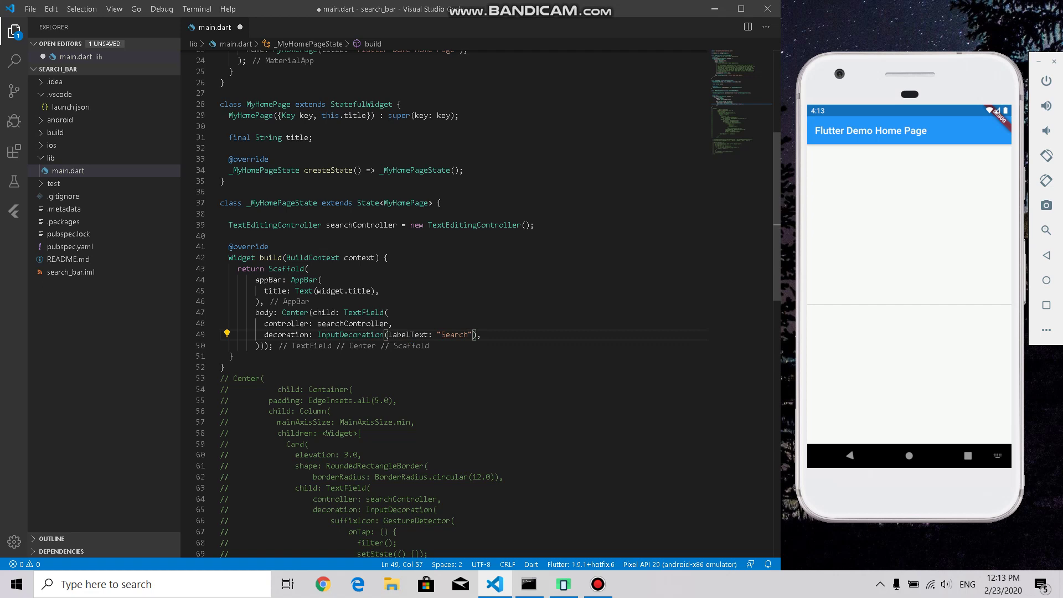
type("...")
key("ctrl+s")
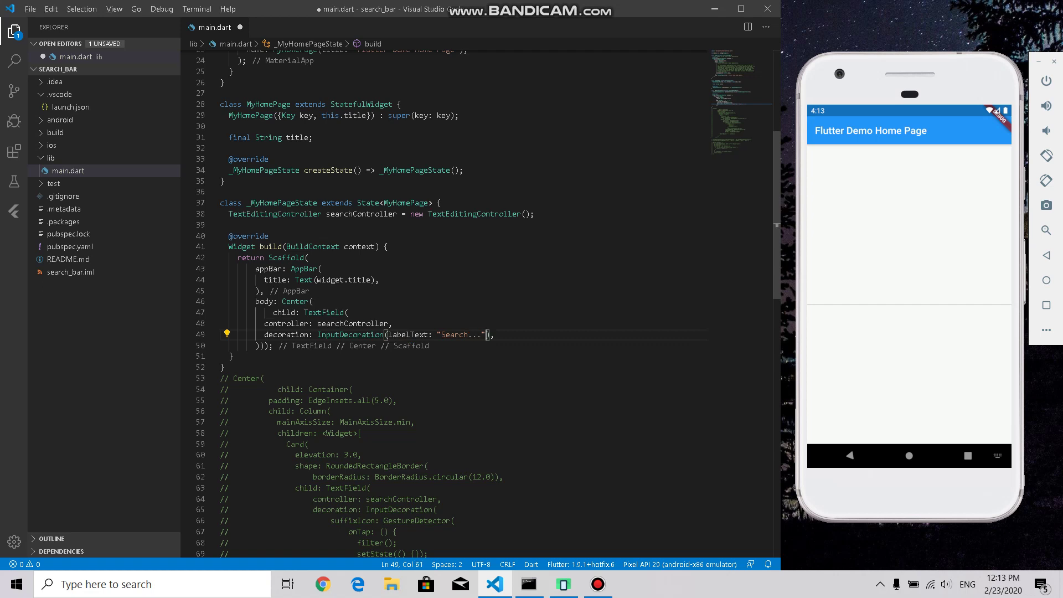
key("ctrl+s")
Check the Search... label in the running app, then return to the editor
left_click(529, 584)
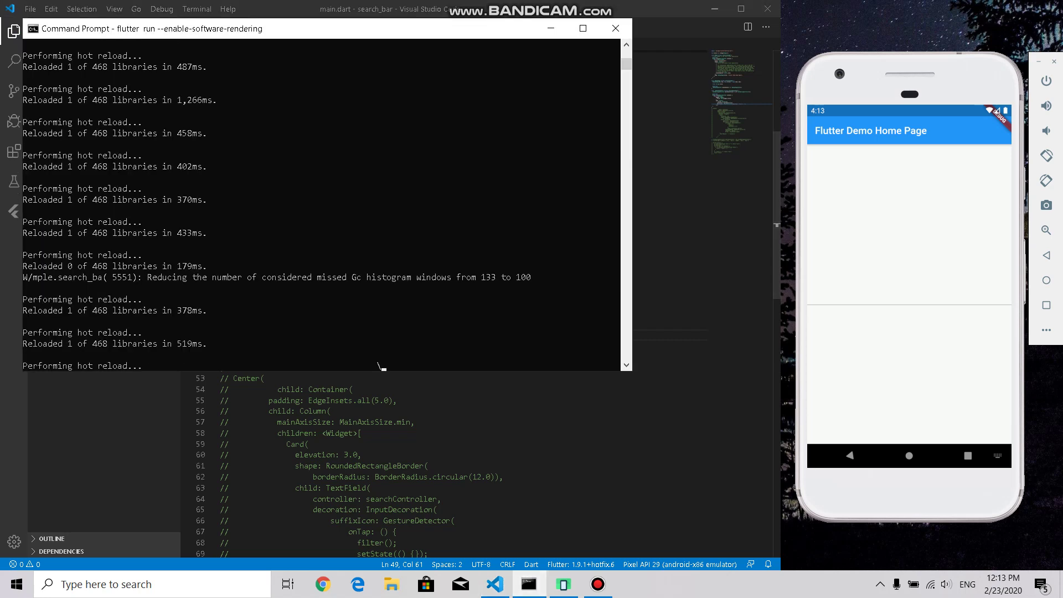
left_click(564, 585)
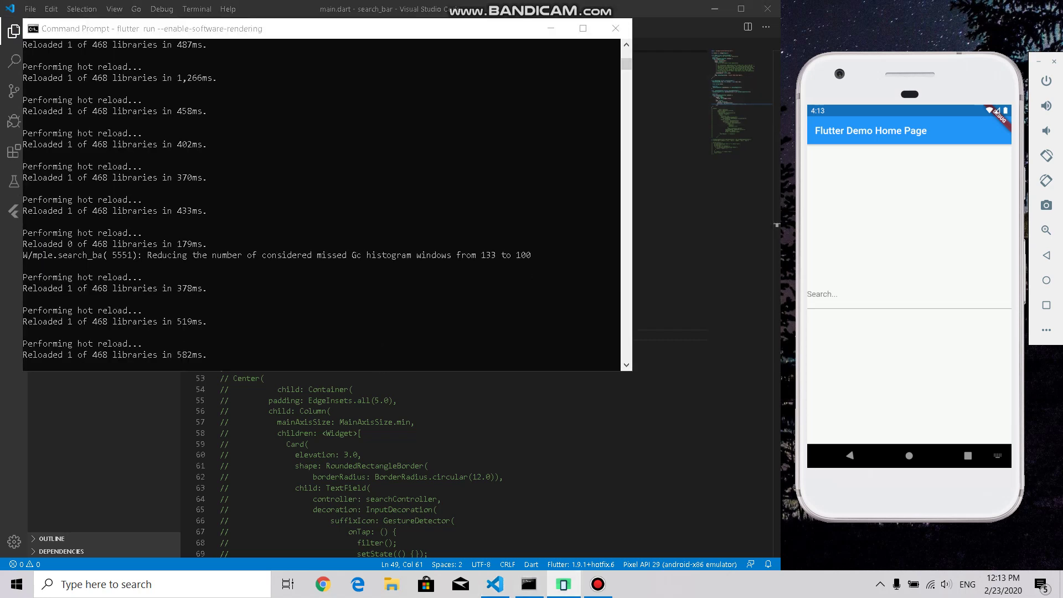
left_click(872, 294)
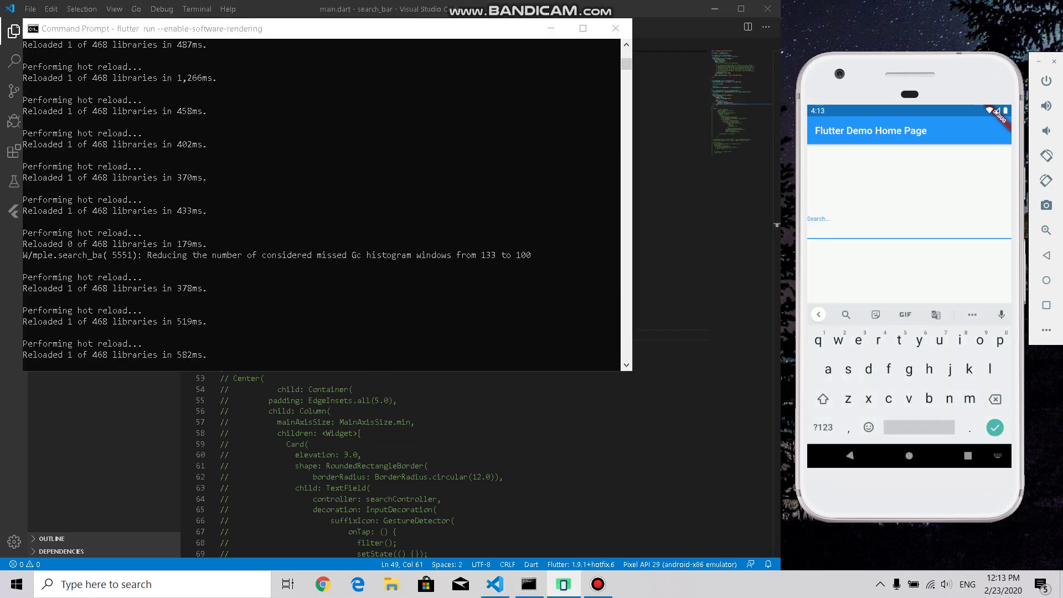
left_click(363, 433)
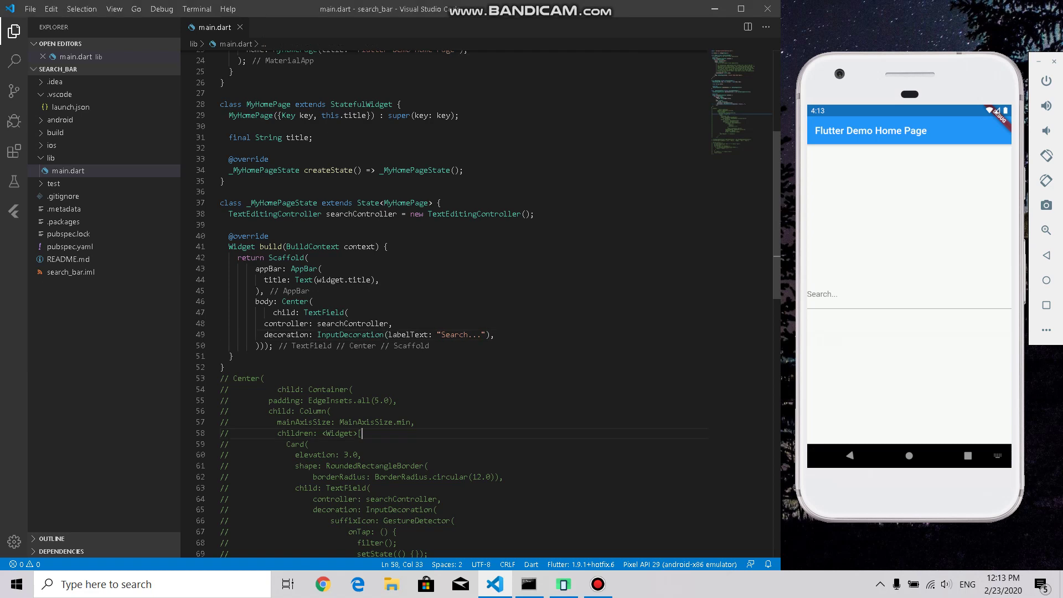
Wrap the TextField in a Container widget
left_click(300, 313)
key("Right")
type("Conta")
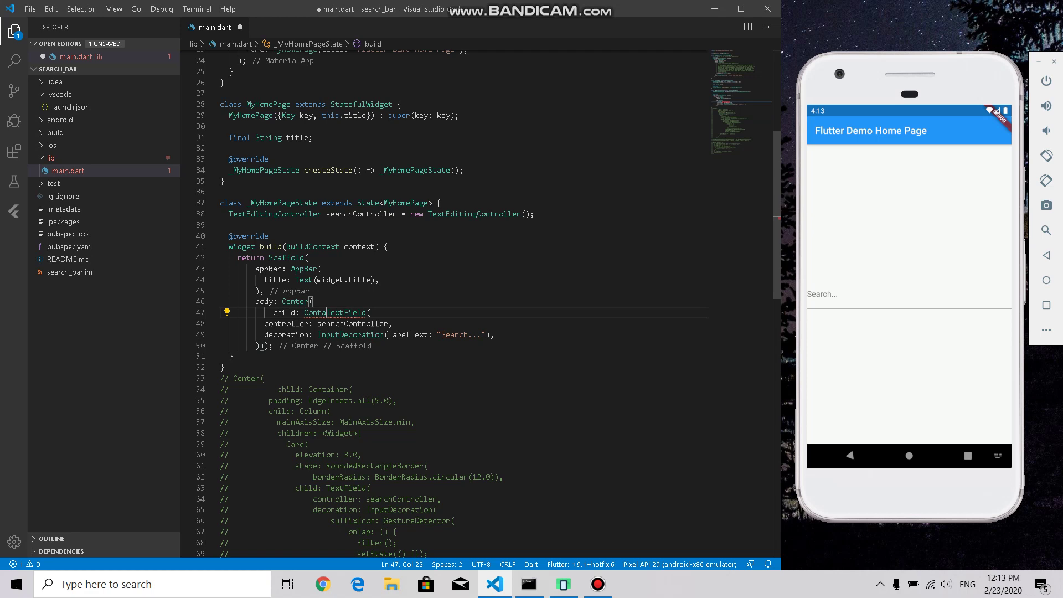
type("iner(")
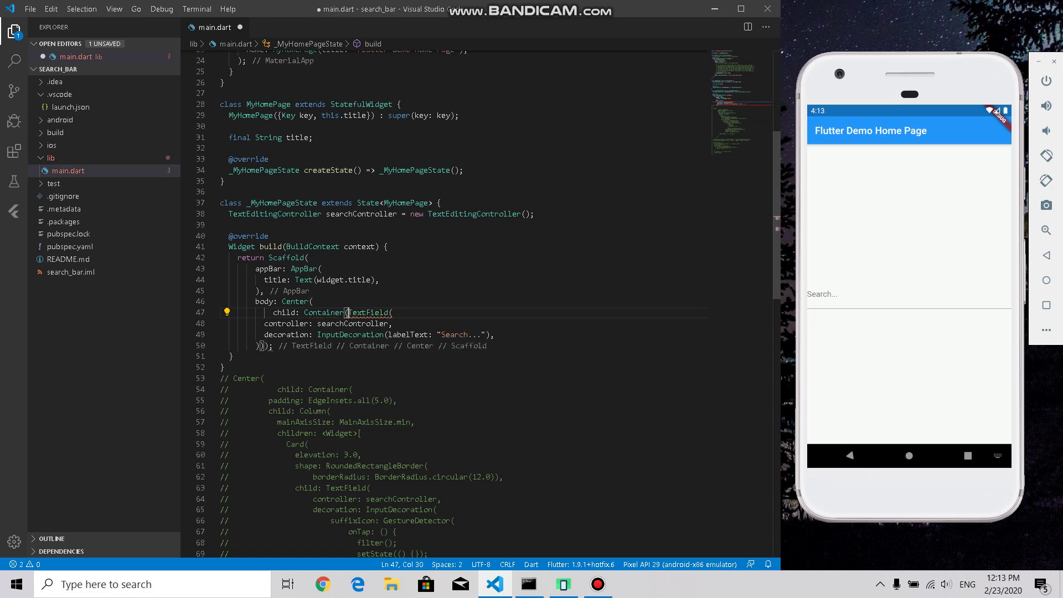
type("child:")
key("Down")
key("Down")
key("Down")
type(")")
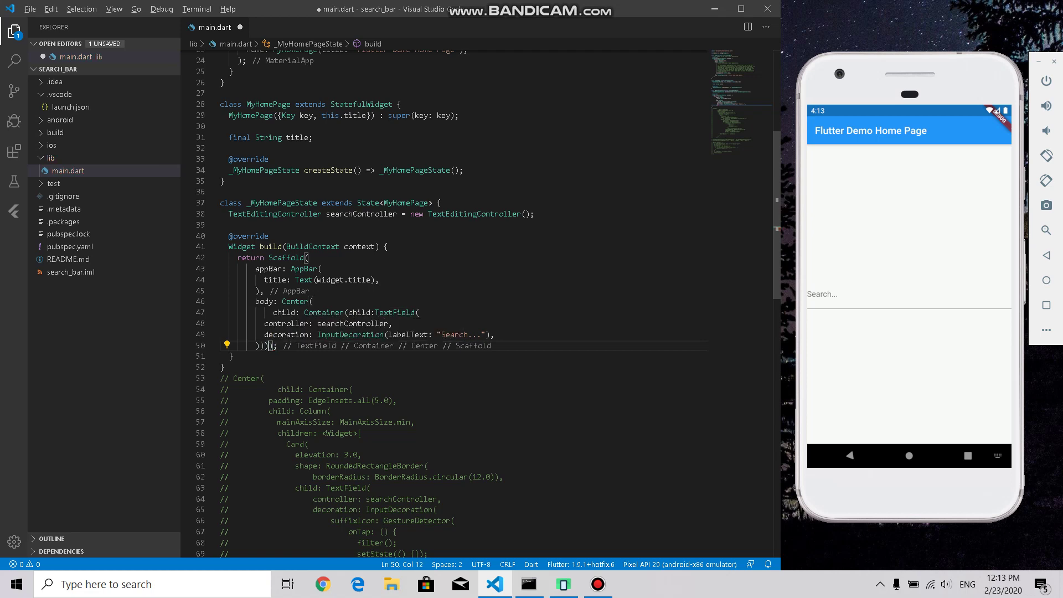
key("shift+alt+f")
Give the Container padding of EdgeInsets.all(5.0)
key("Up")
key("Up")
key("Up")
key("End")
key("Return")
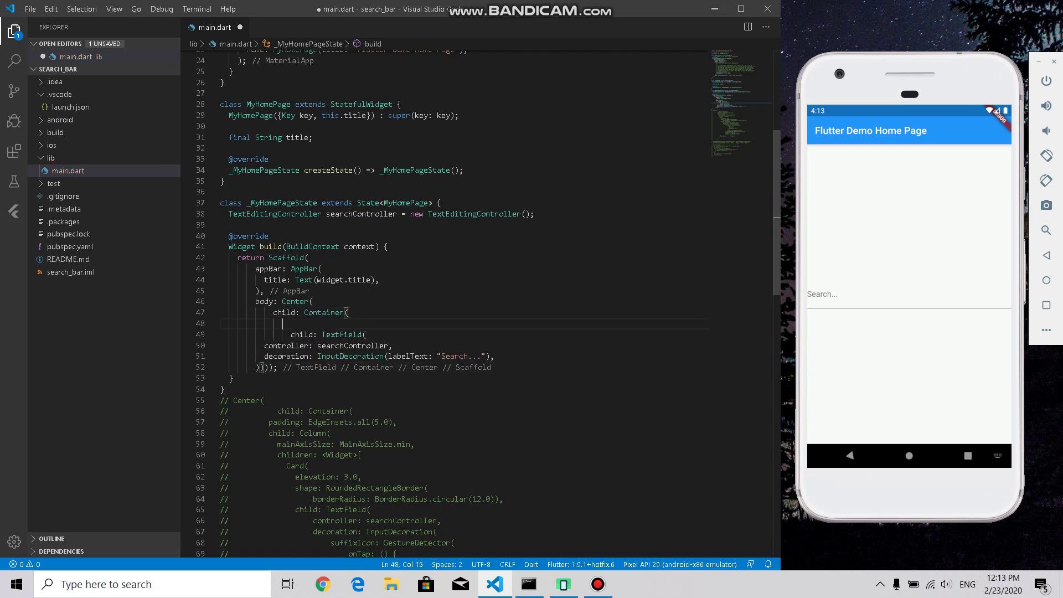
type("padding: Ed,")
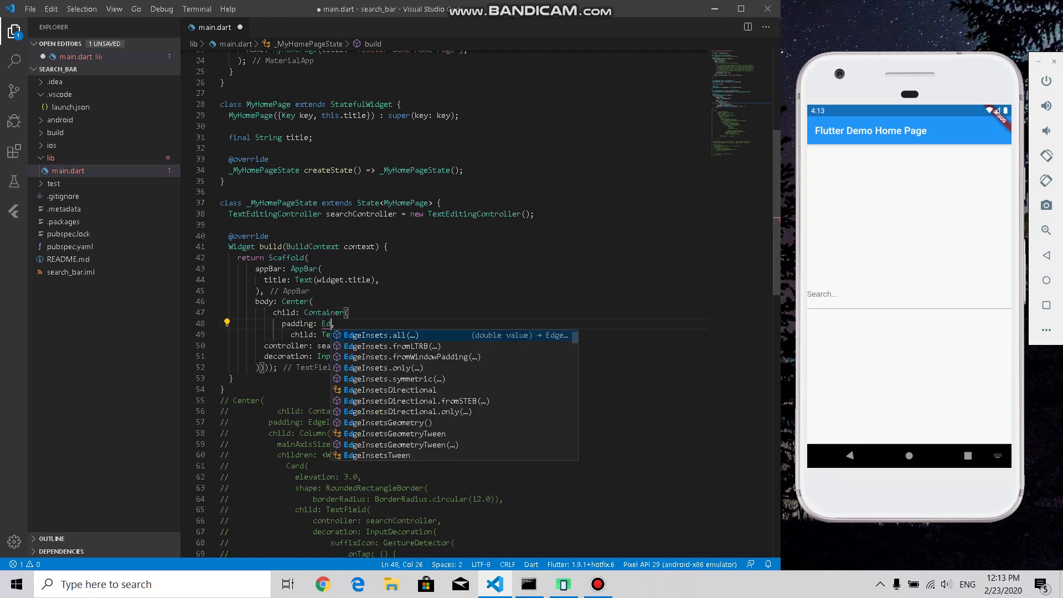
key("Escape")
type("din")
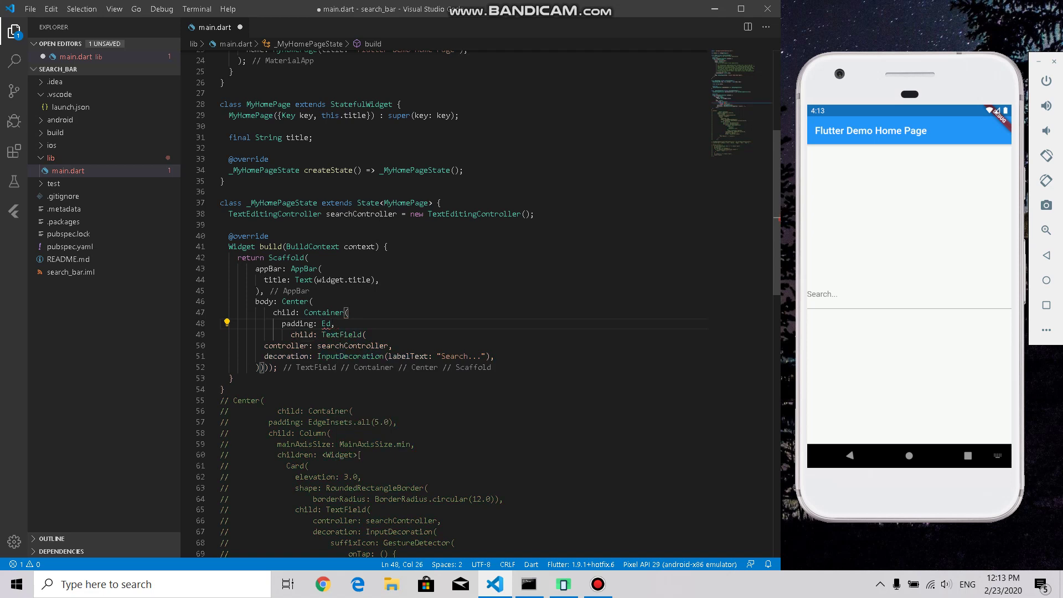
type("g")
key("Return")
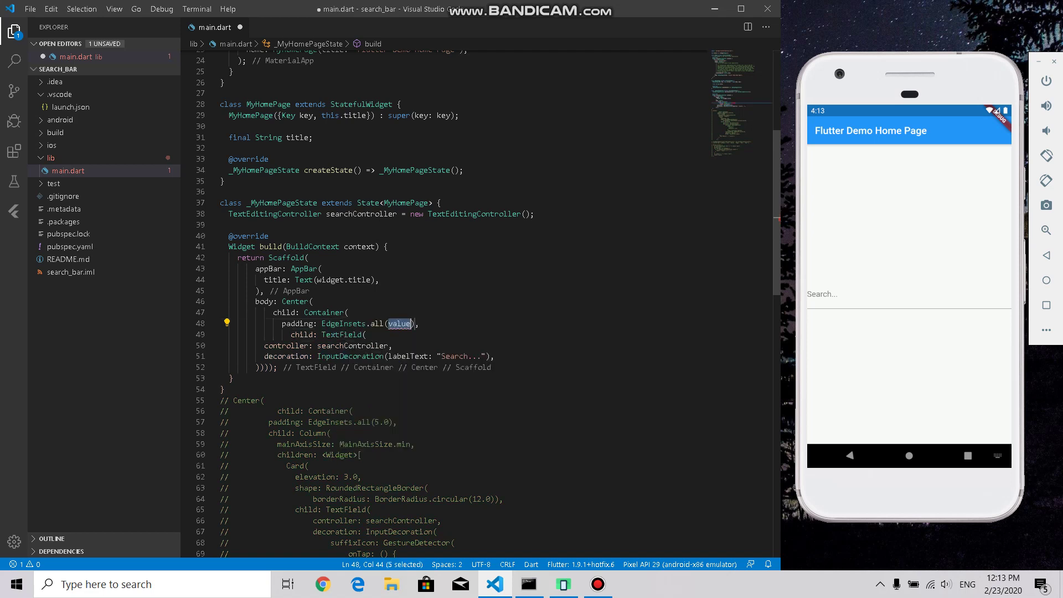
type("5.0")
key("shift+alt+f")
key("Down")
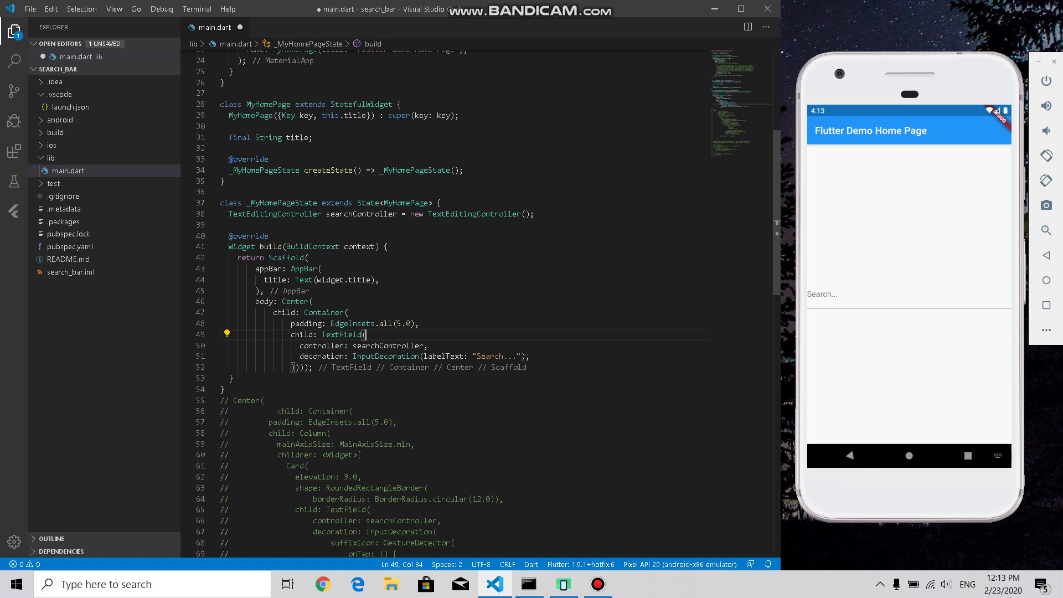
Save main.dart and hot reload the running app
key("ctrl+s")
left_click(529, 584)
left_click(493, 309)
key("r")
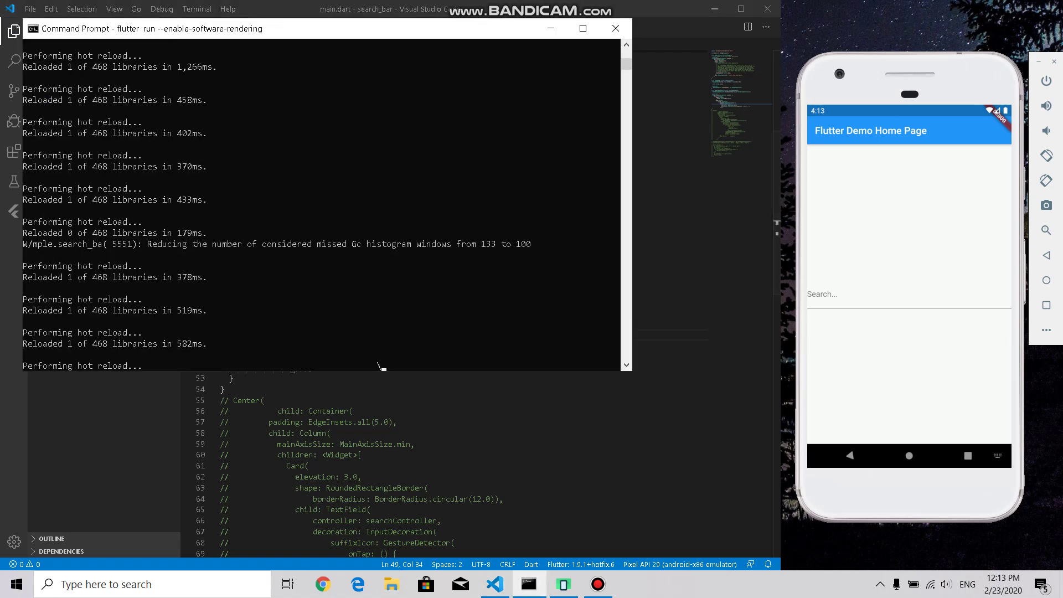
key("alt+Tab")
key("Up")
key("Up")
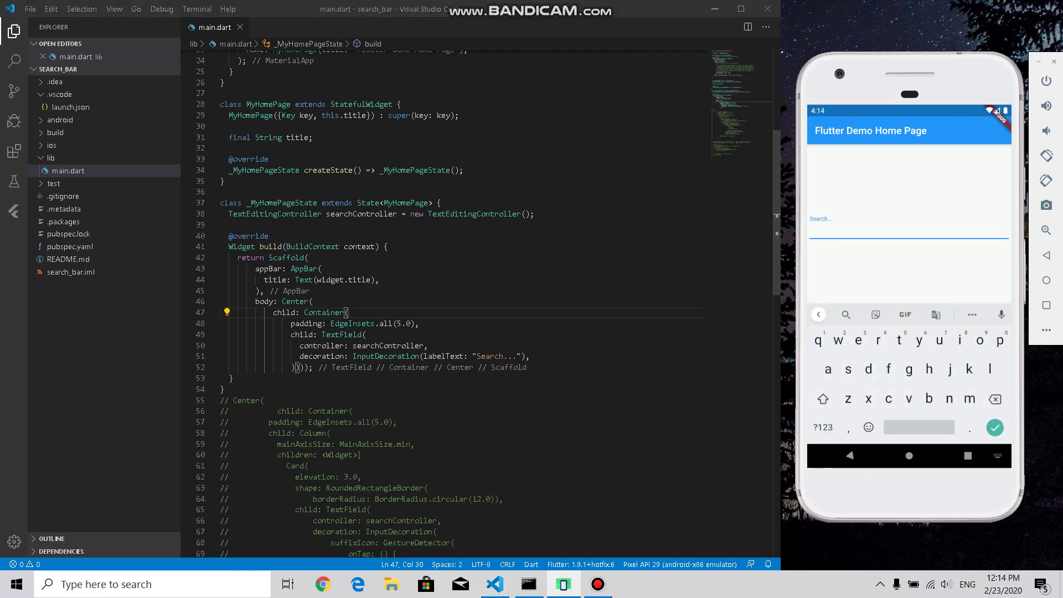
Wrap the TextField in a Card with elevation 3.0
key("Down")
key("Down")
key("Down")
key("End")
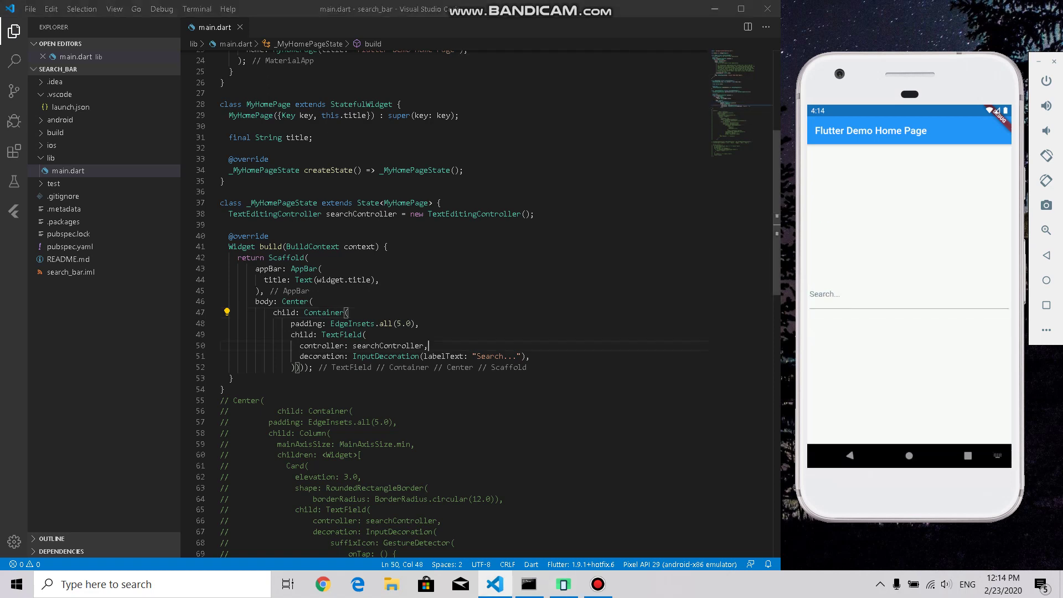
key("Up")
key("ctrl+Left")
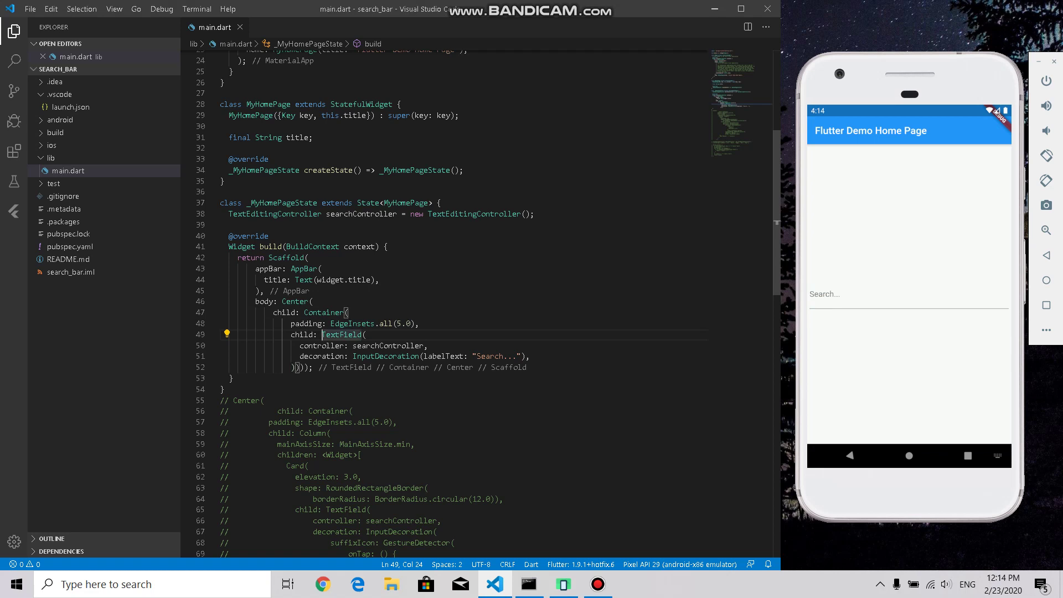
type("Card")
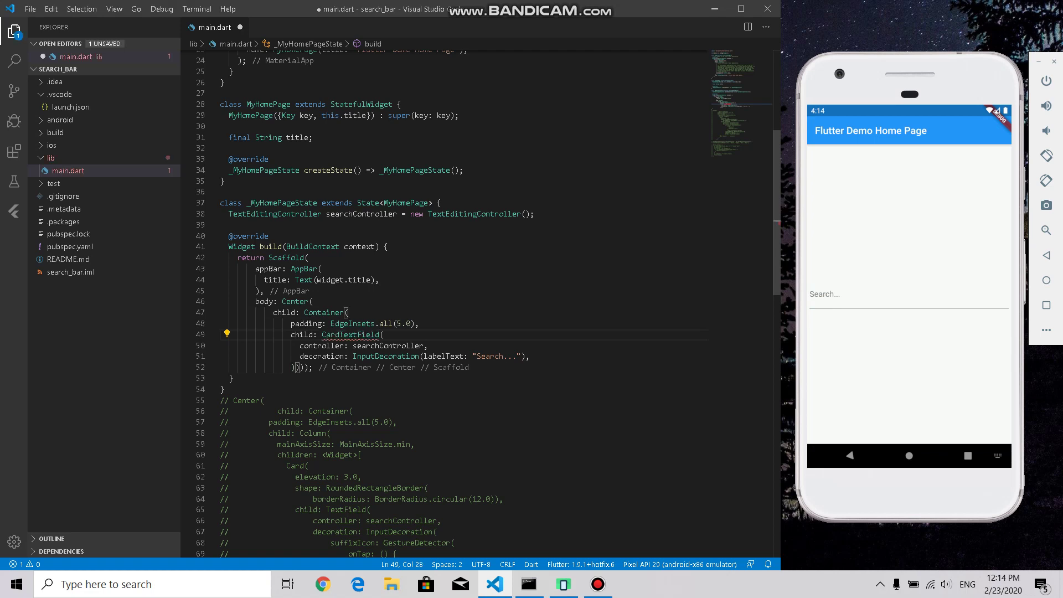
type("(child:")
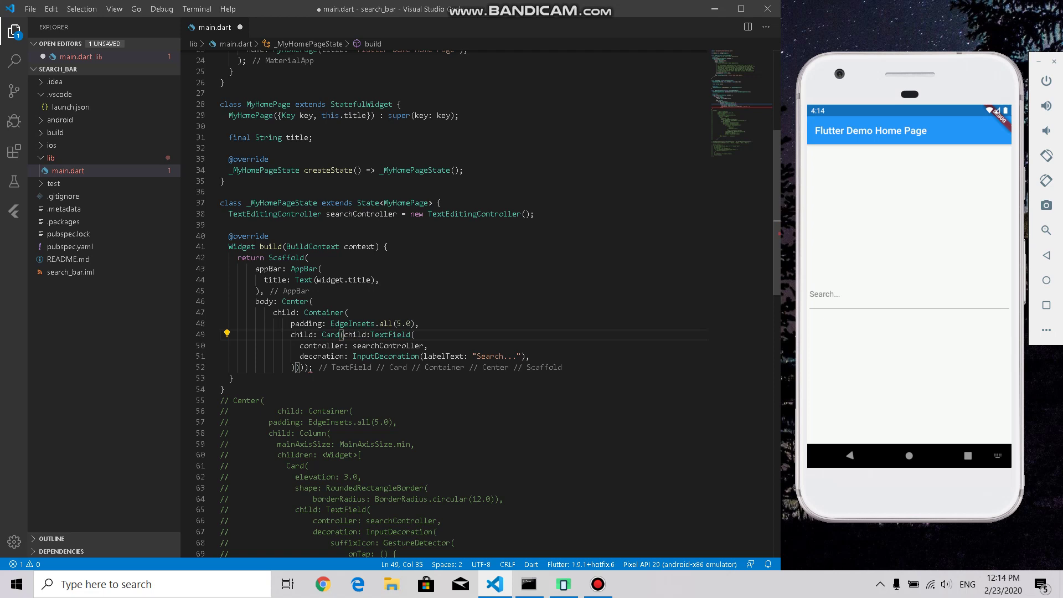
left_click(305, 368)
type(")")
left_click(344, 335)
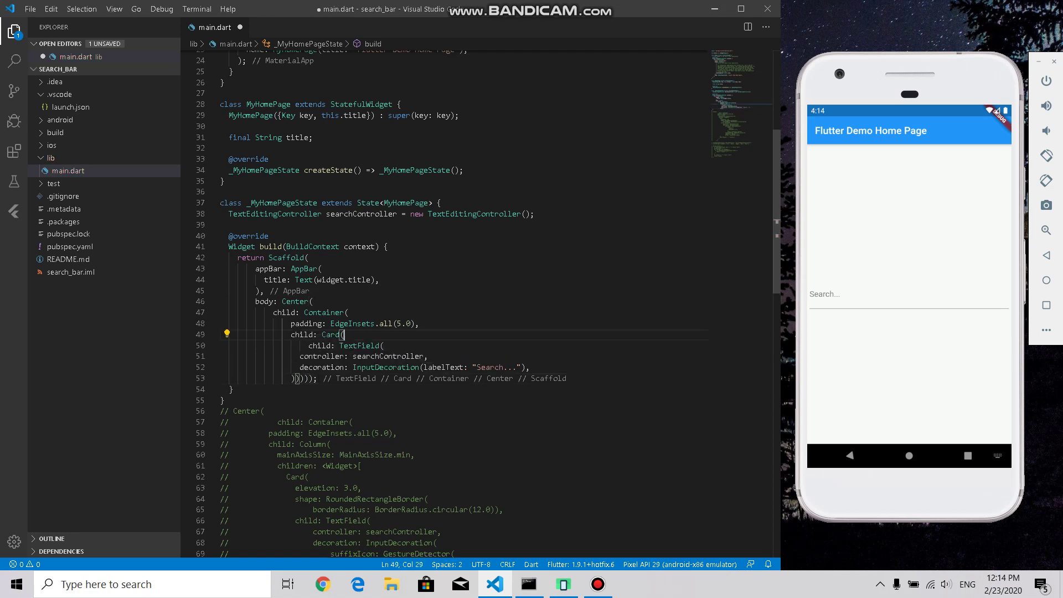
key("Return")
type("elev")
key("Return")
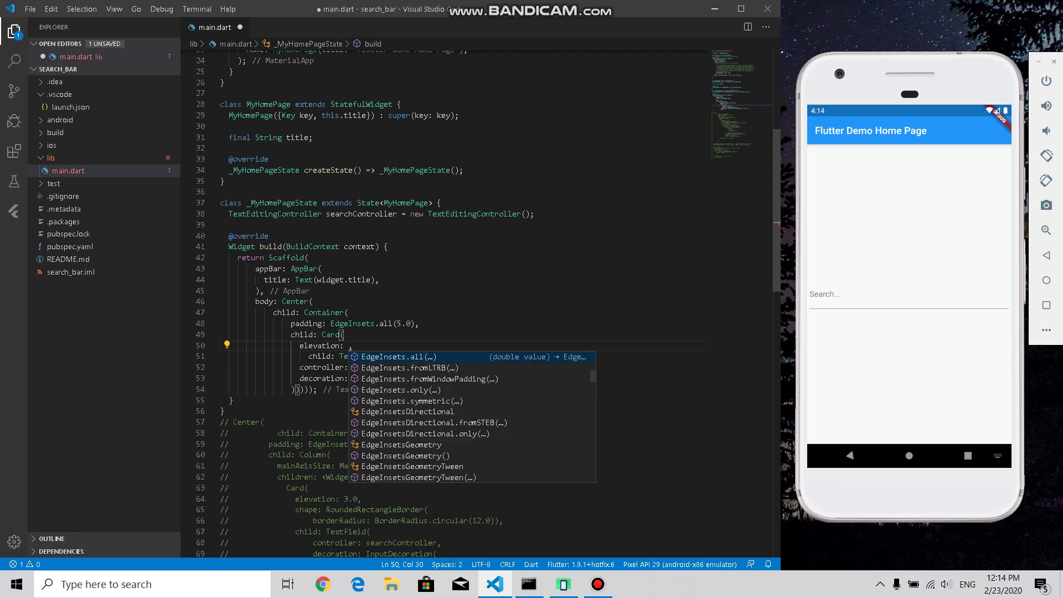
type("3.0")
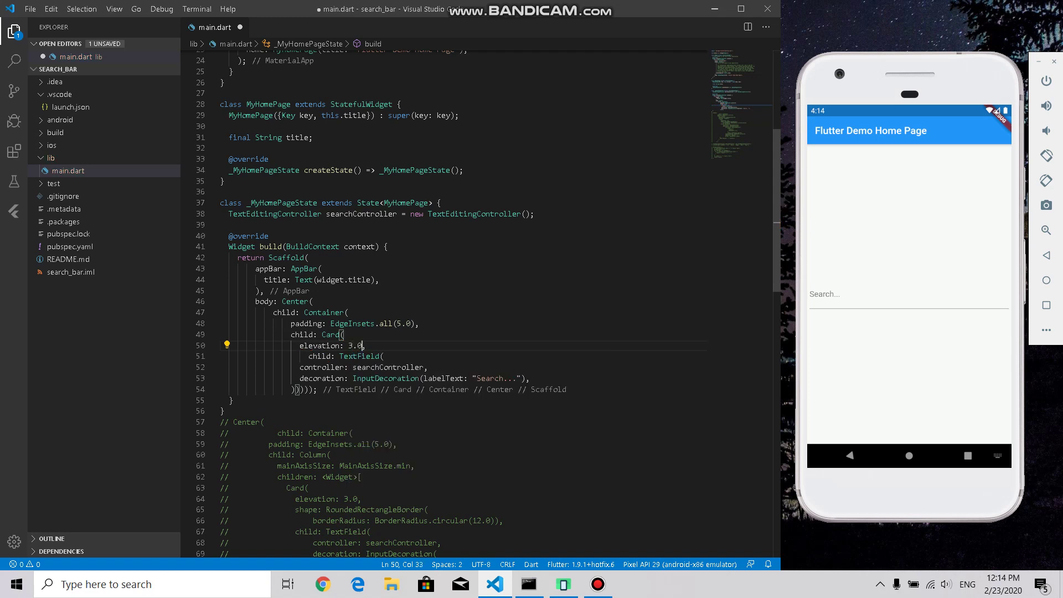
Give the Card a RoundedRectangleBorder with BorderRadius.circular(12.0)
key("Return")
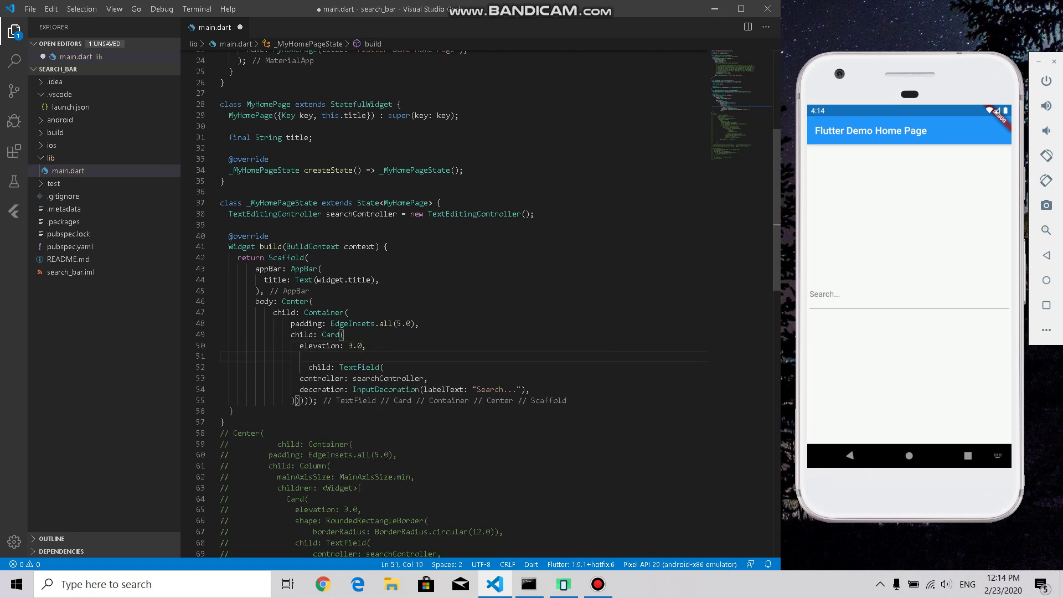
type("sha")
key("Return")
type("Round,")
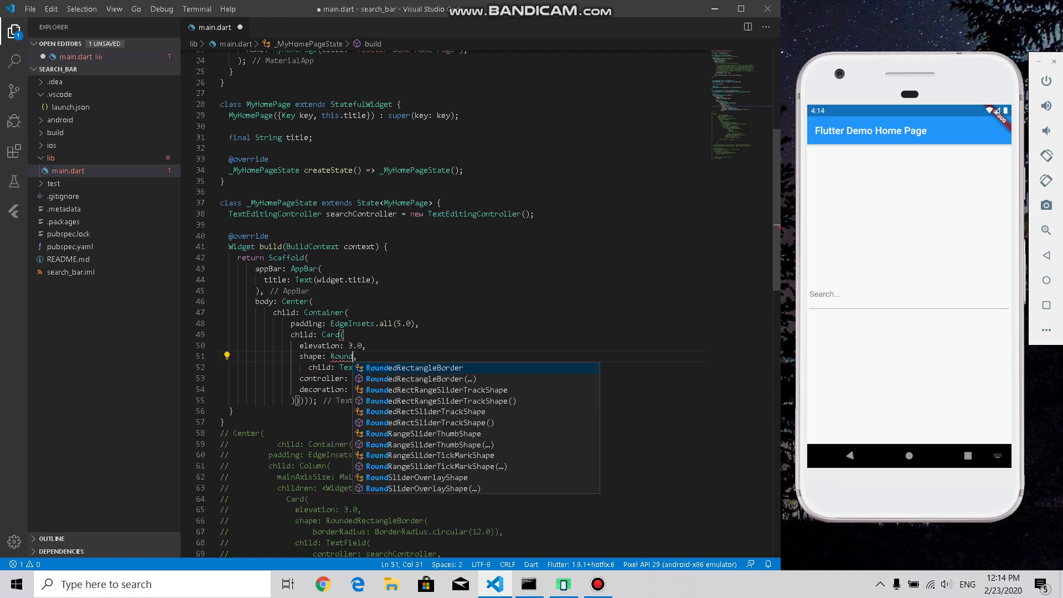
key("Return")
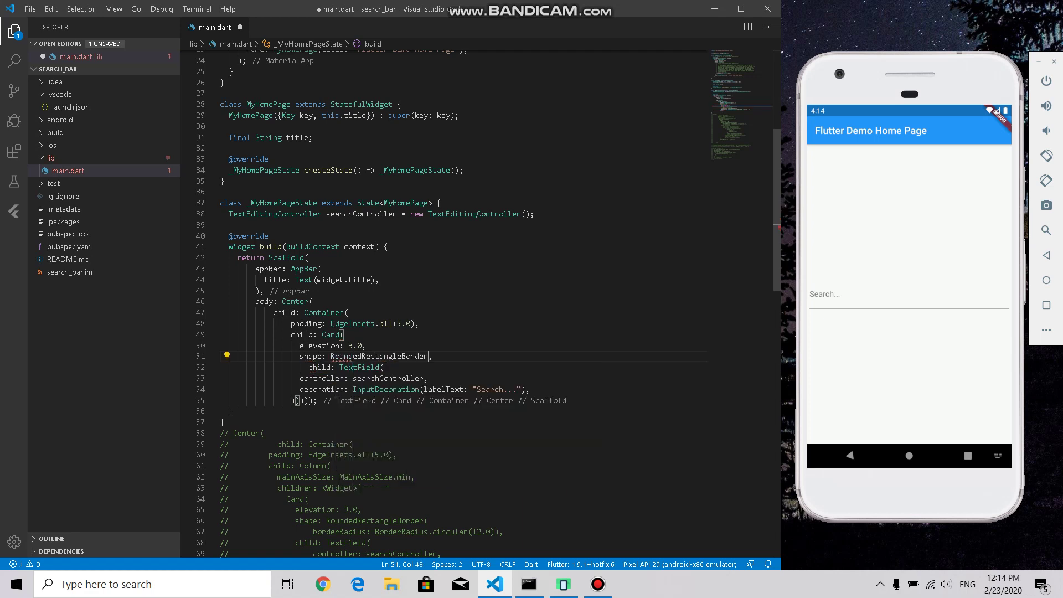
type("(")
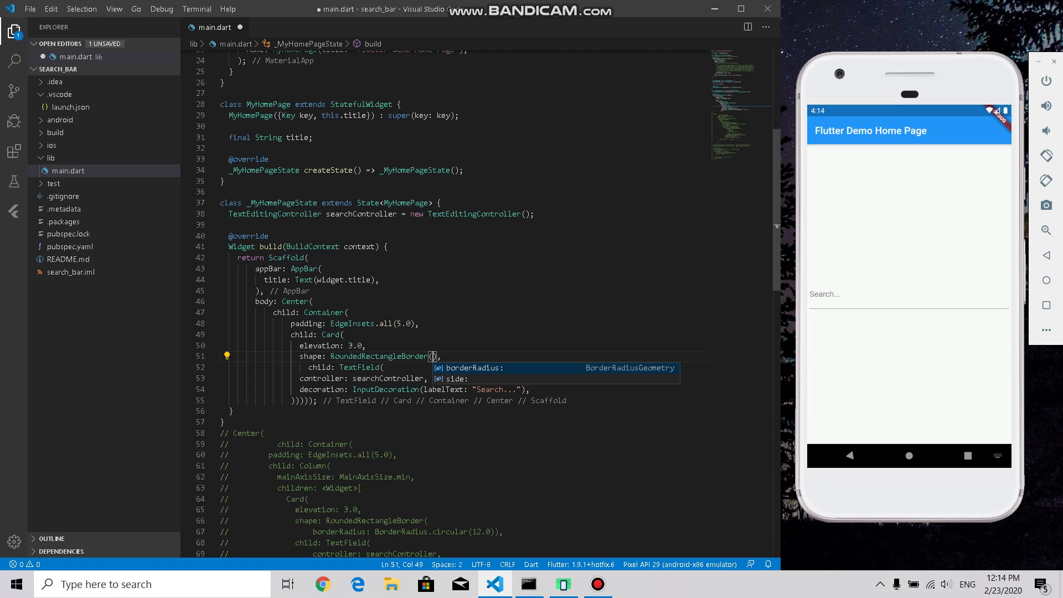
key("Return")
type("Bord")
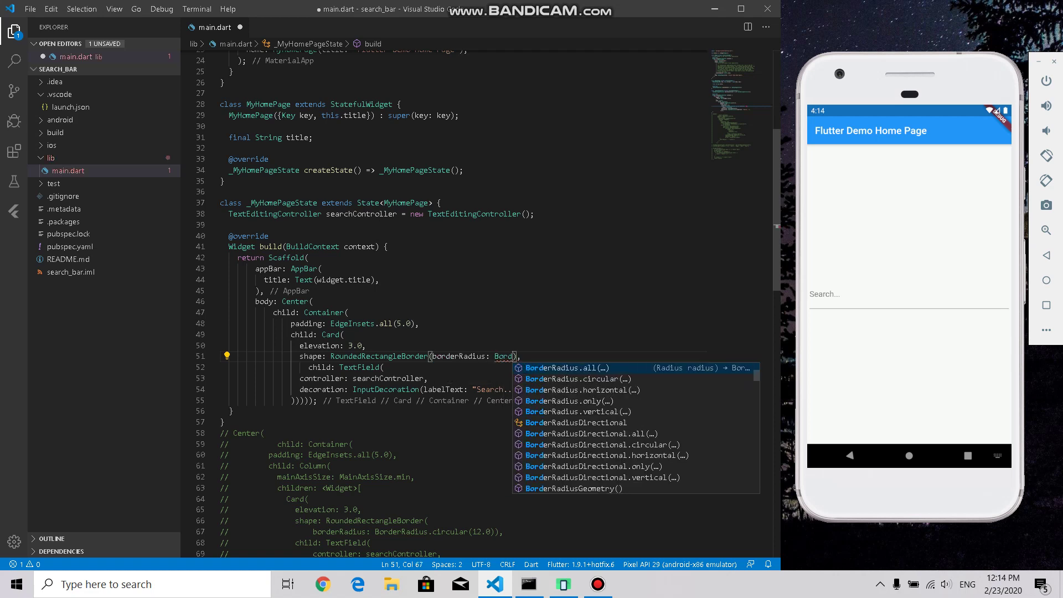
key("Down")
key("Return")
type("12.0")
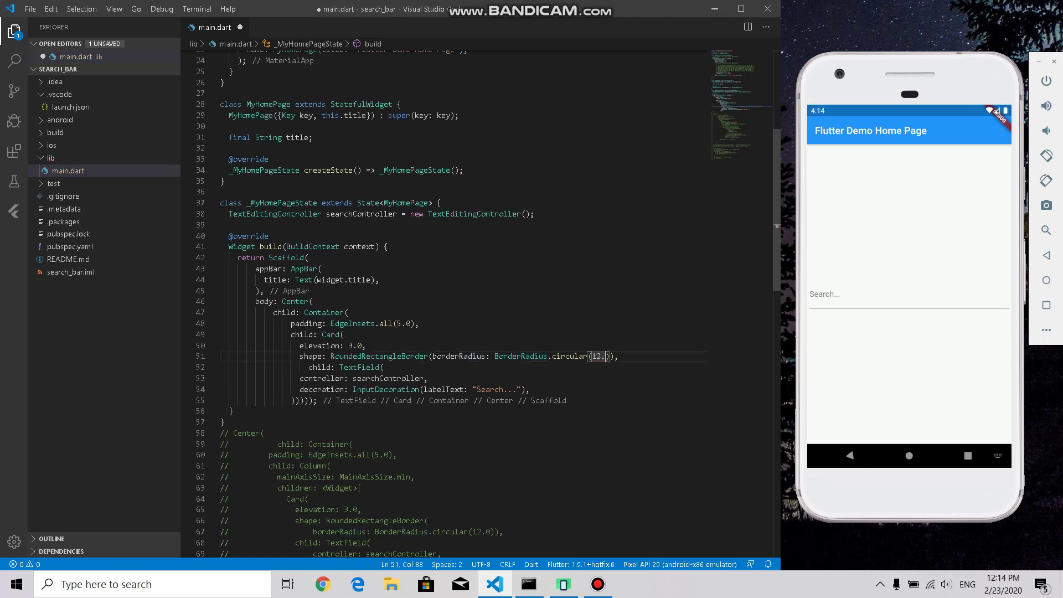
key("shift+alt+f")
Save main.dart and hot reload the app from the flutter run console
key("ctrl+s")
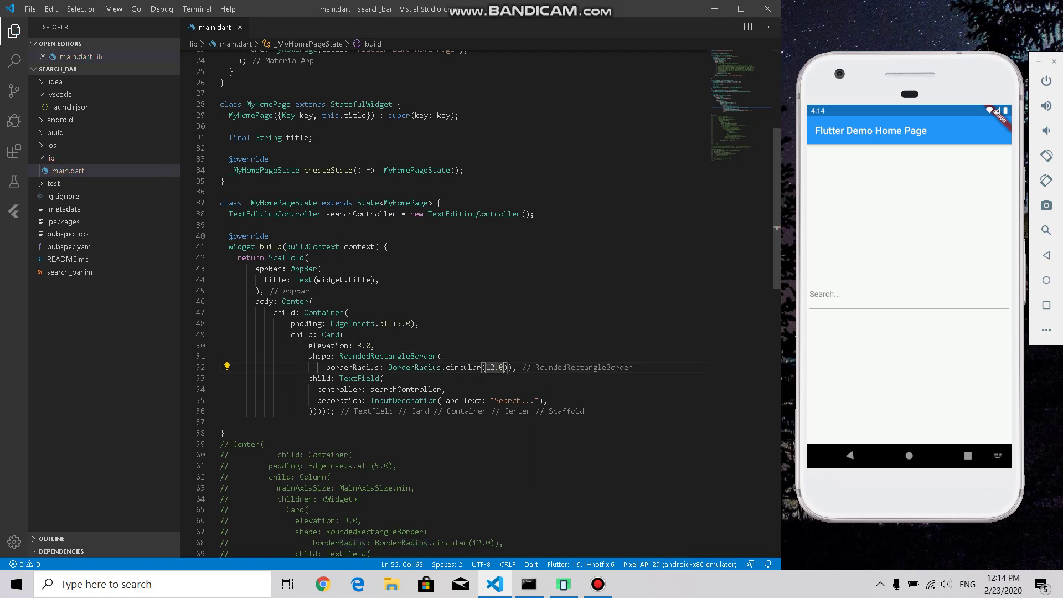
left_click(528, 584)
key("r")
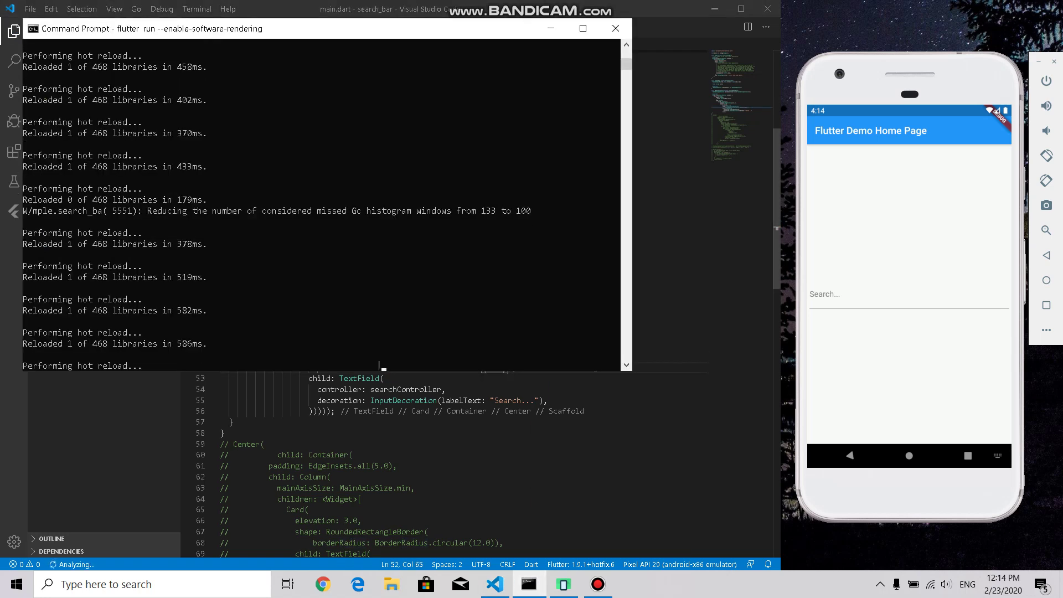
key("alt+Tab")
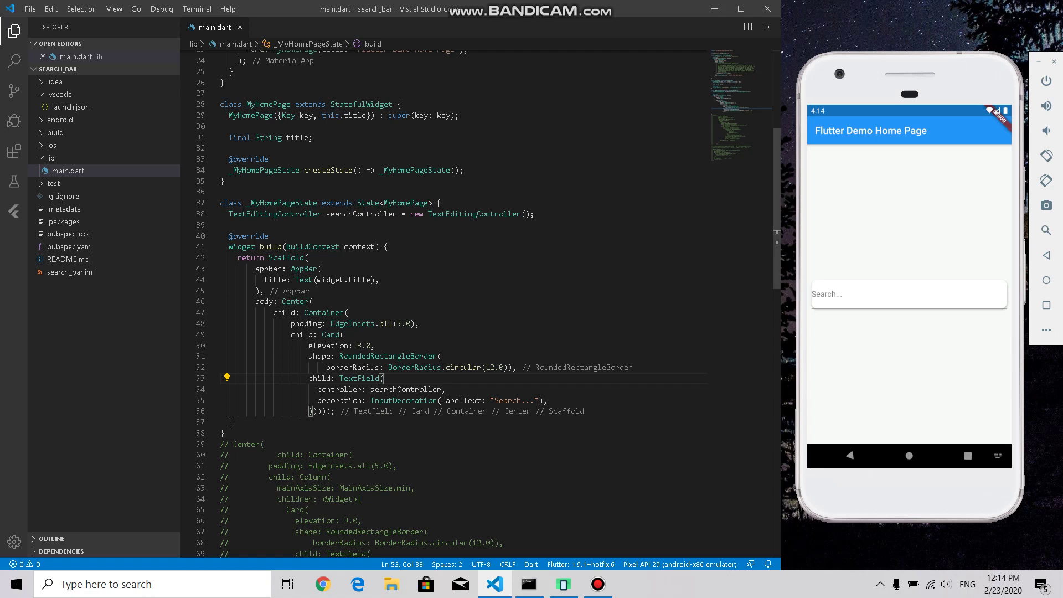
Set the InputDecoration border to InputBorder.none, save, and bring up the Flutter console
key("Down")
key("Down")
key("End")
key("Left")
key("Left")
type(", ")
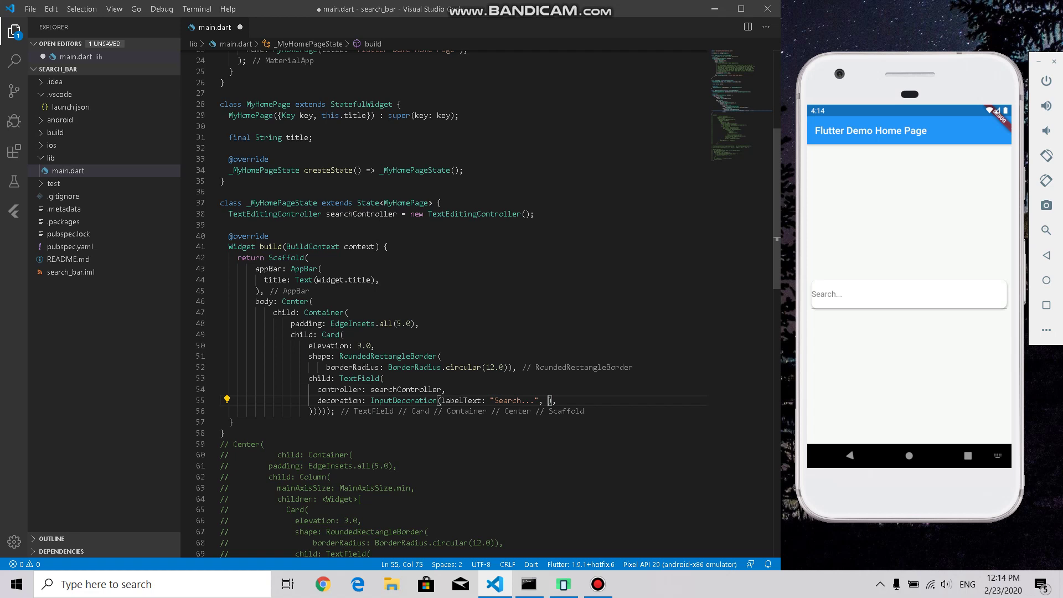
type("border: ")
type("Input.")
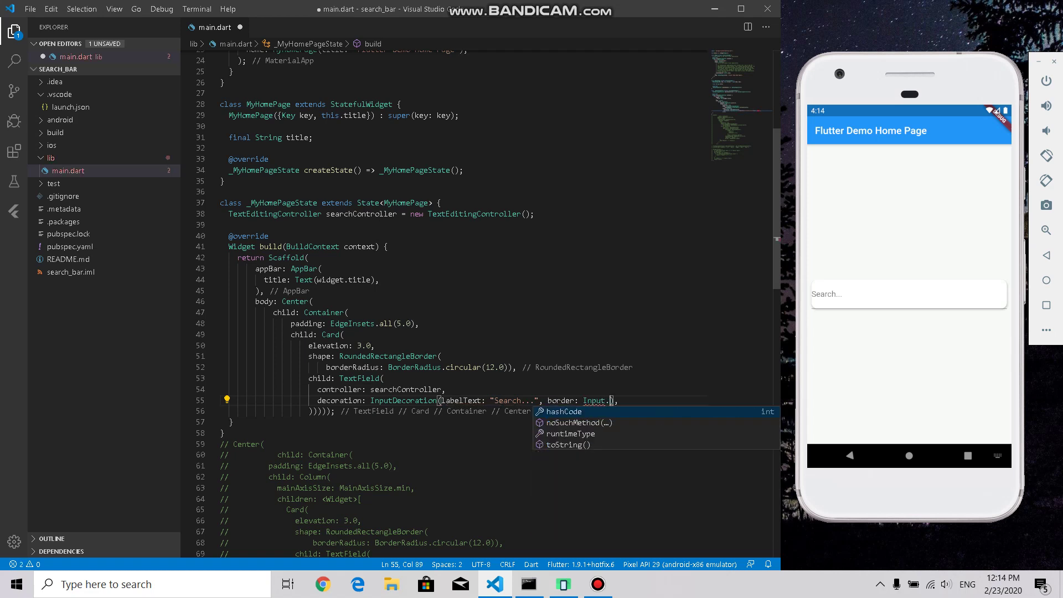
key("BackSpace")
type("Bor")
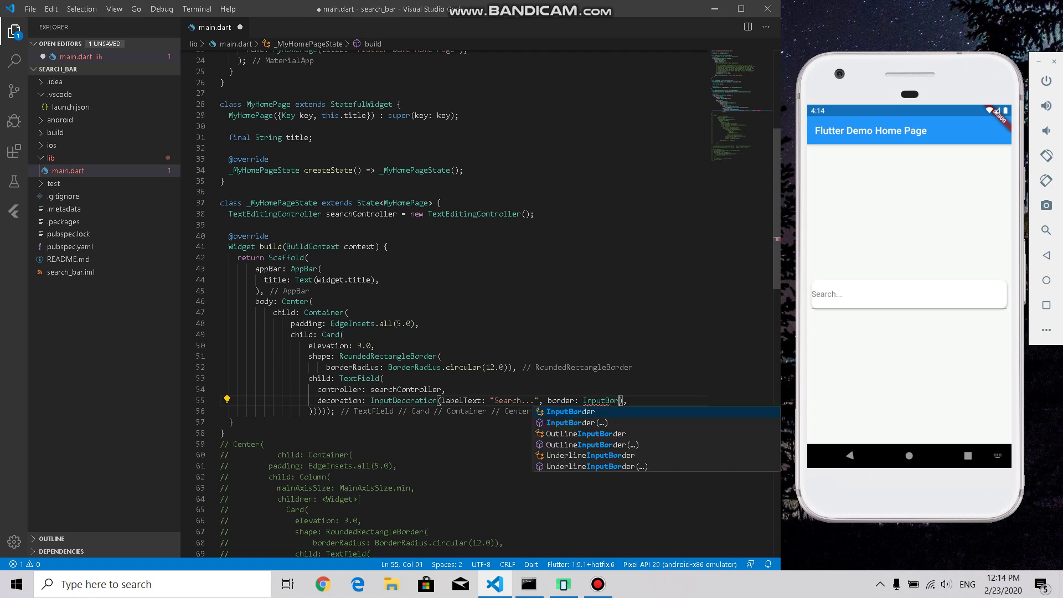
type("d")
key("Return")
type(".non")
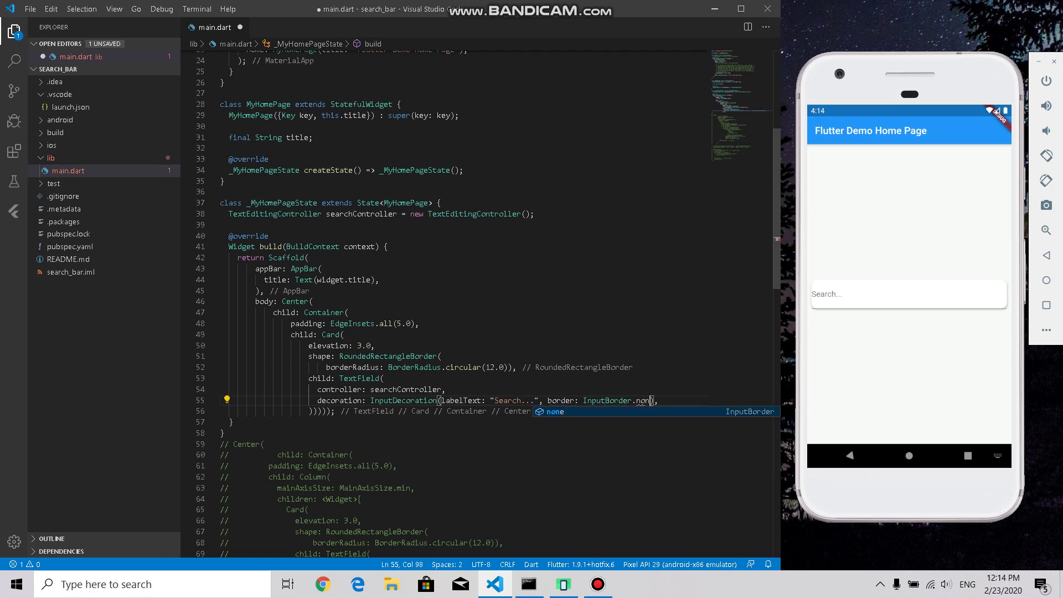
type("e")
key("ctrl+s")
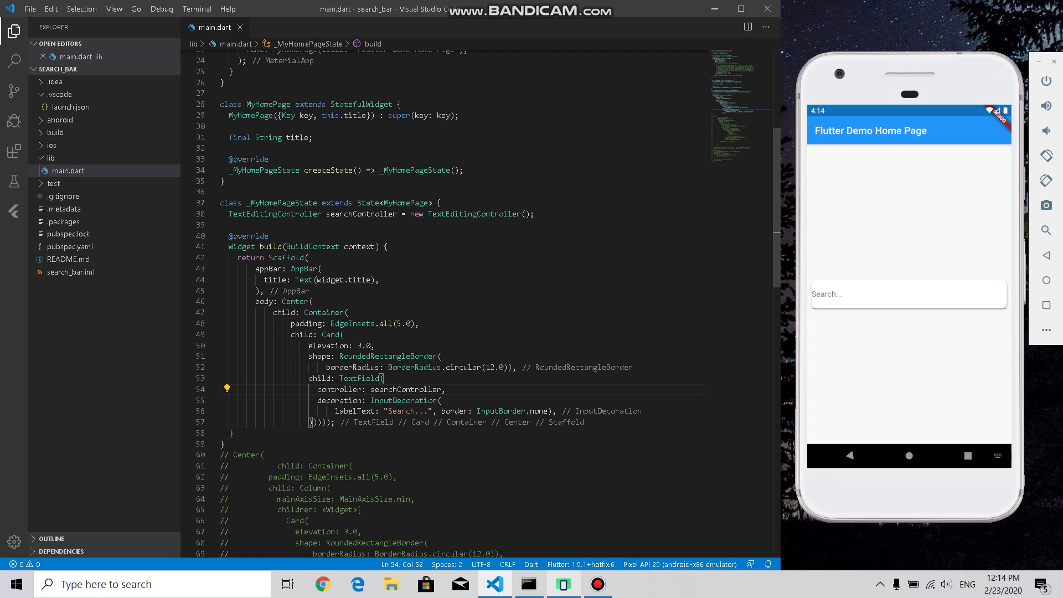
left_click(528, 584)
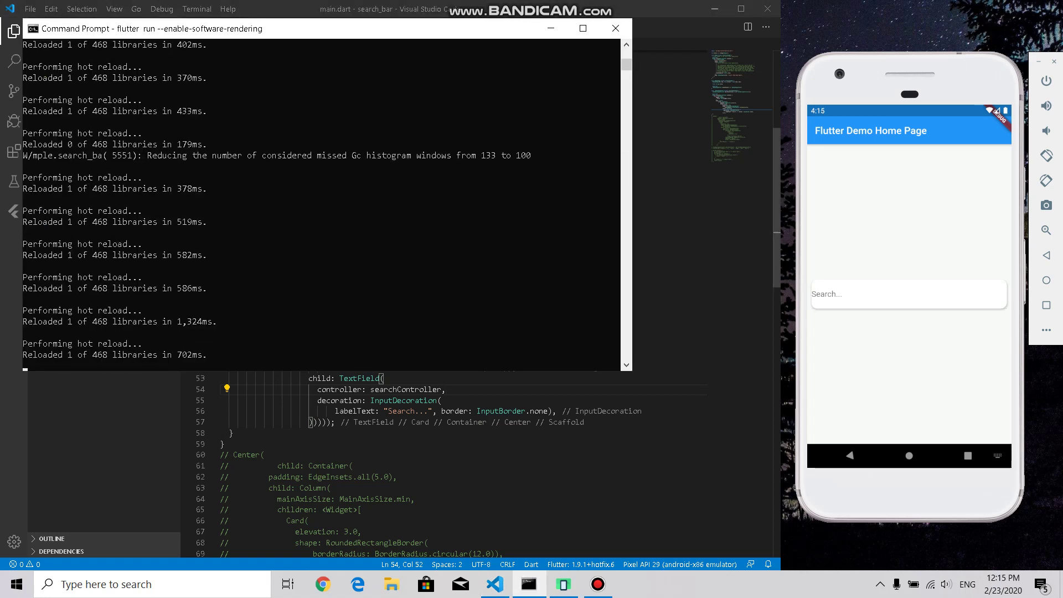
Bring the main.dart editor back in front of the Command Prompt
left_click(556, 411)
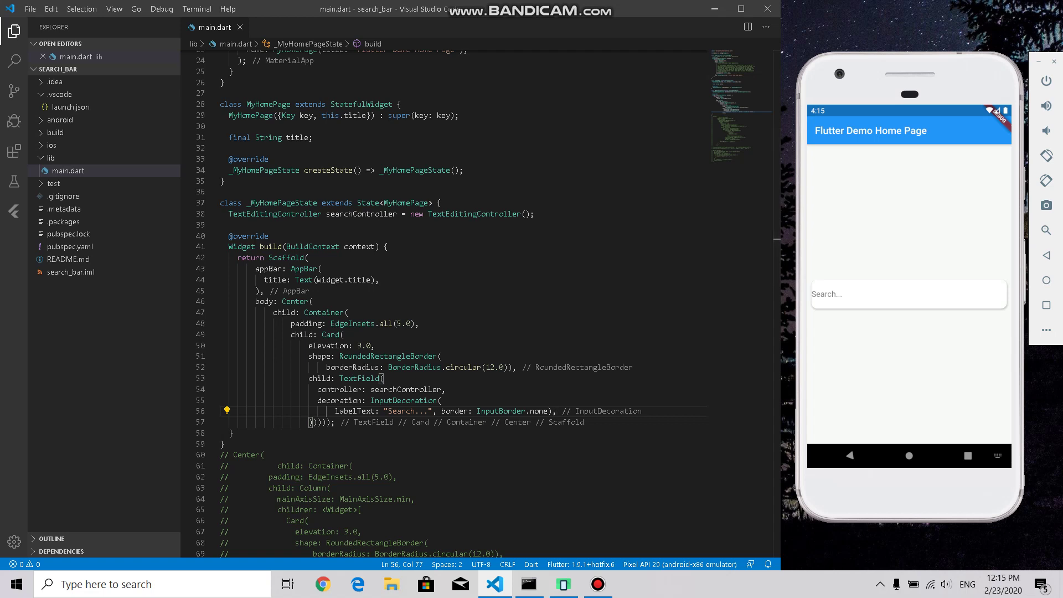
Add suffixIcon: Icon(Icons.search) to the InputDecoration and save
key("Up")
key("Up")
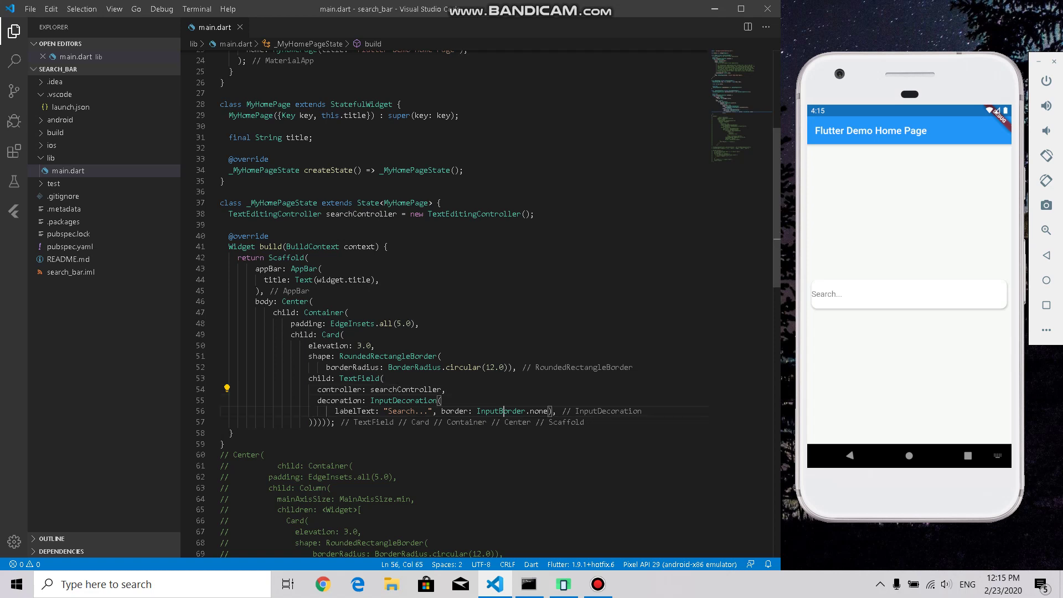
key("Down")
key("Down")
key("Up")
key("Return")
type("s")
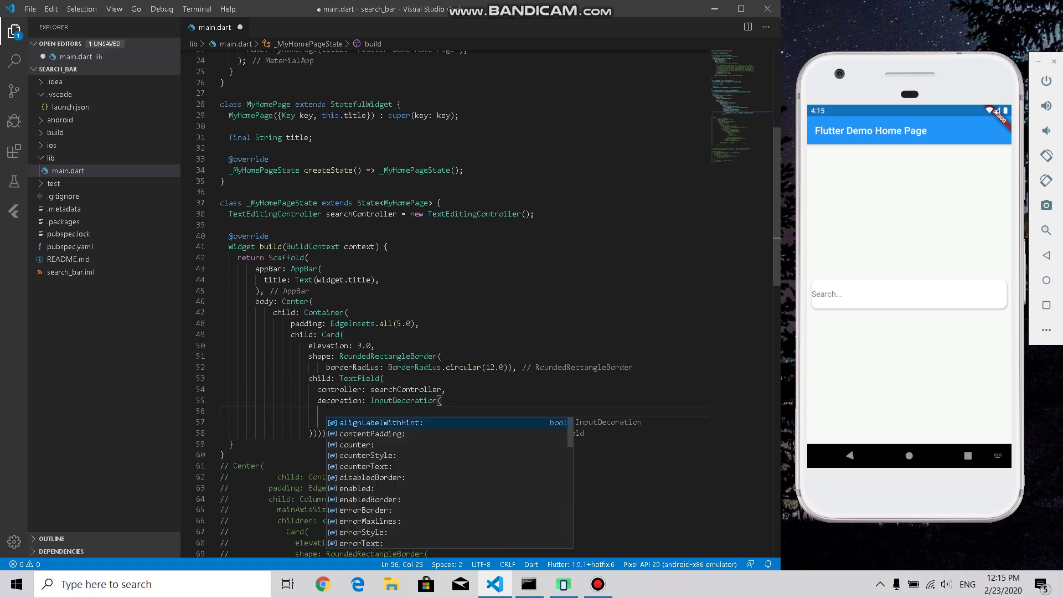
type("uf")
key("Return")
type("Icon")
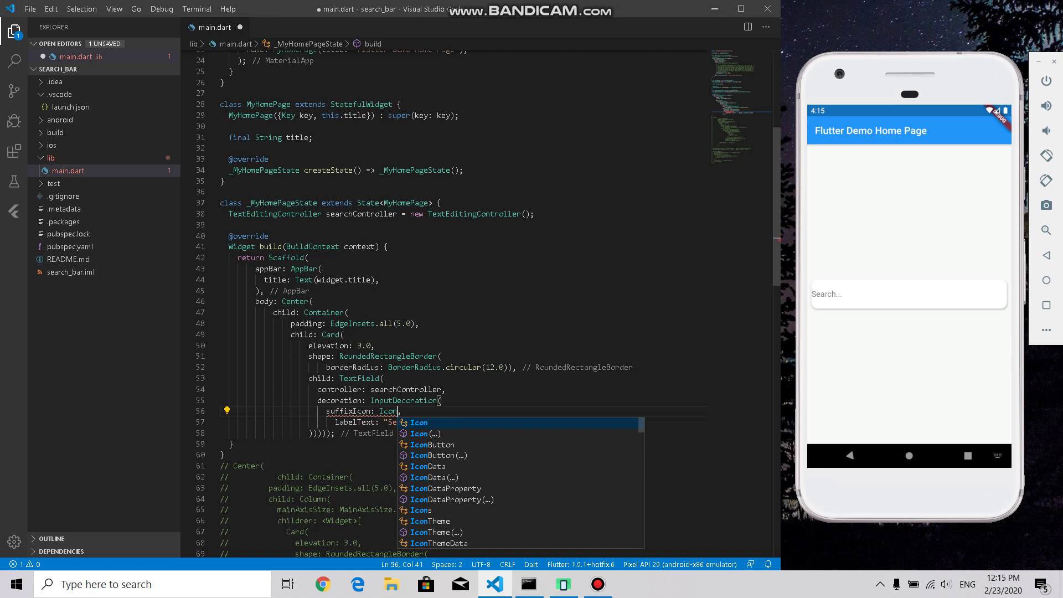
type("(I")
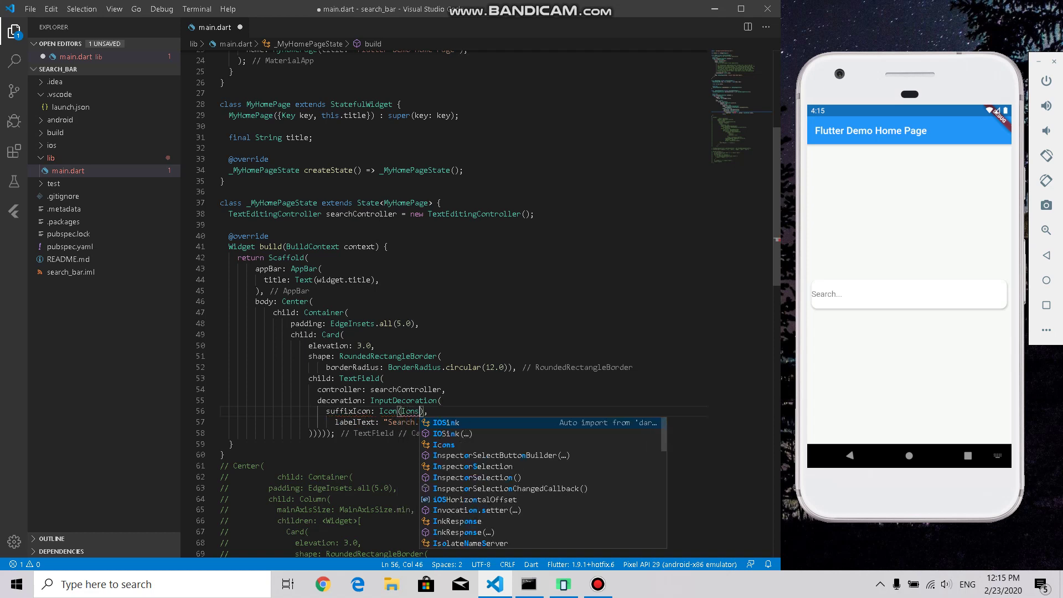
type("cons.se")
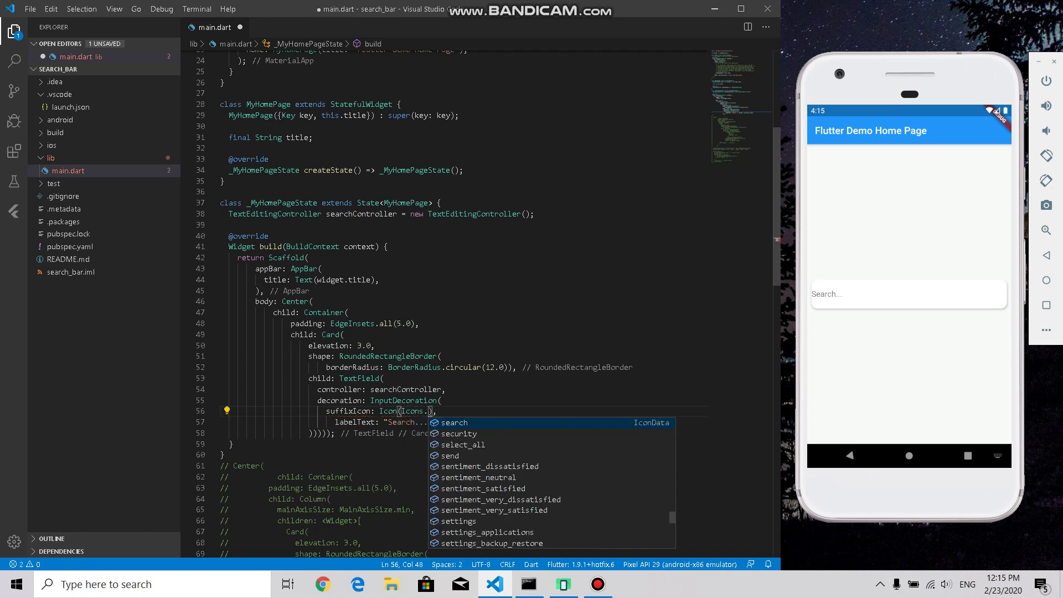
type("a")
key("Return")
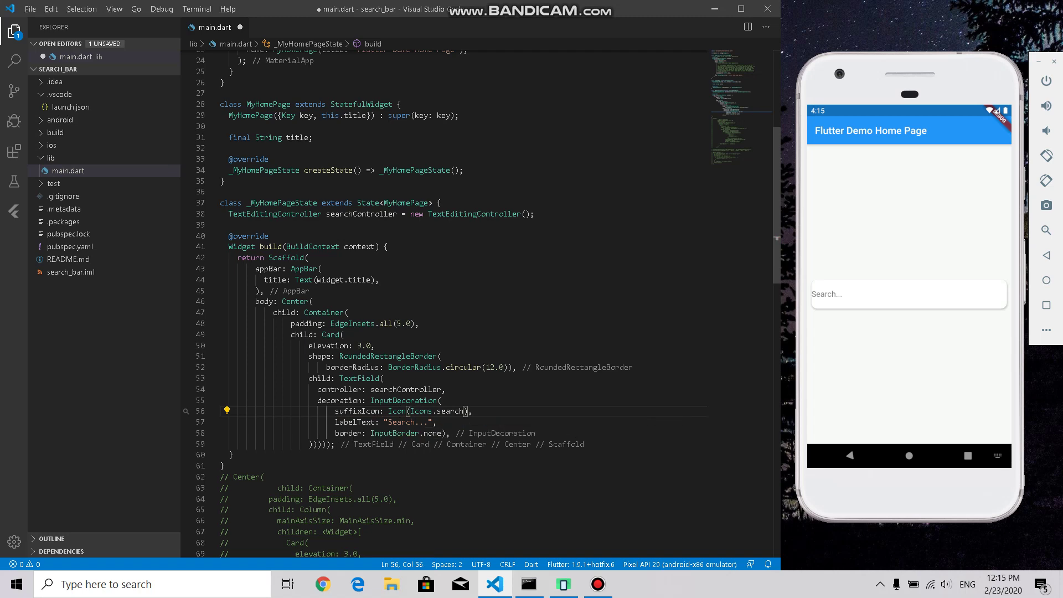
key("ctrl+s")
Hot reload the app from the flutter run console and return to the editor
key("alt+Tab")
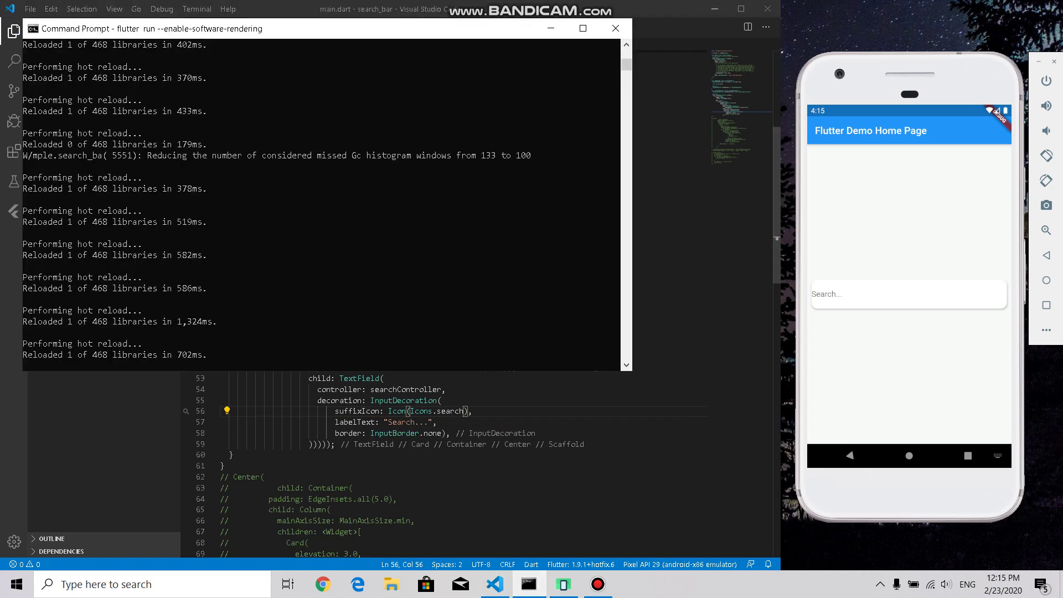
key("r")
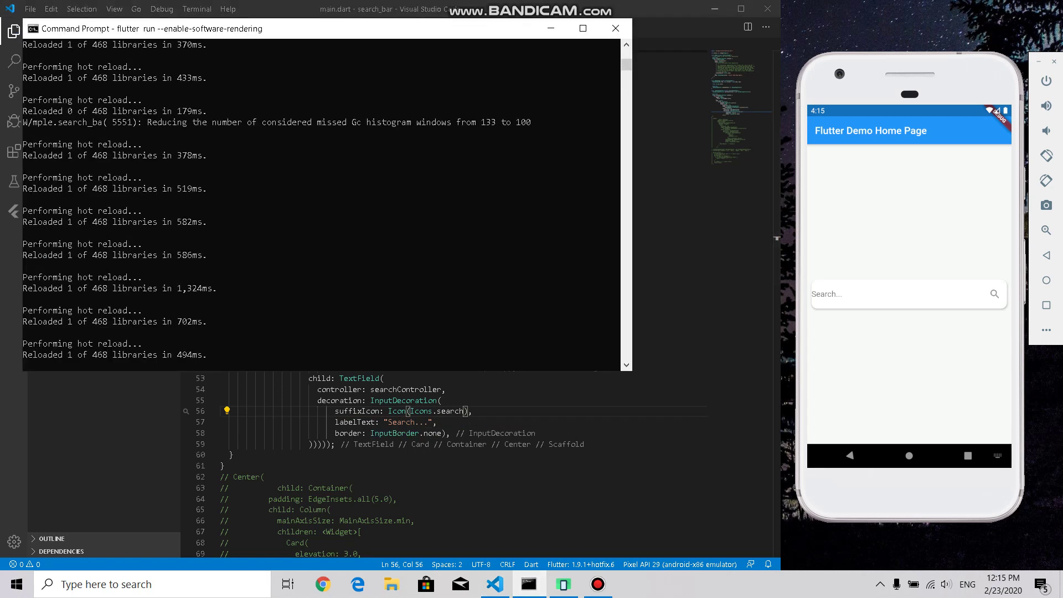
key("alt+Tab")
key("Up")
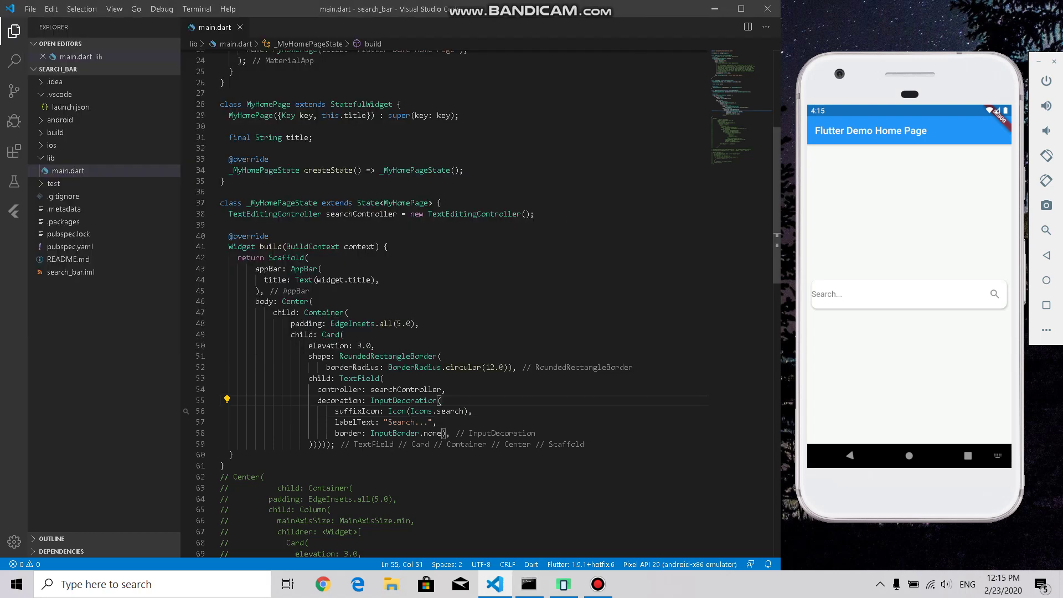
Add an empty String filter() method below searchController, formatted, with a blank body line
key("Up")
left_click(536, 213)
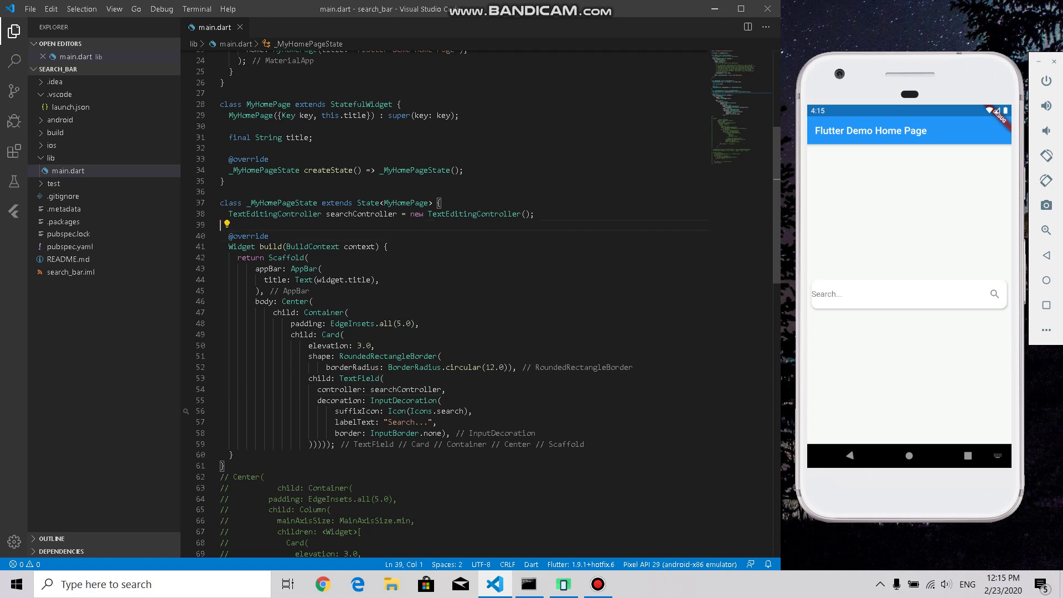
key("Return")
key("Return")
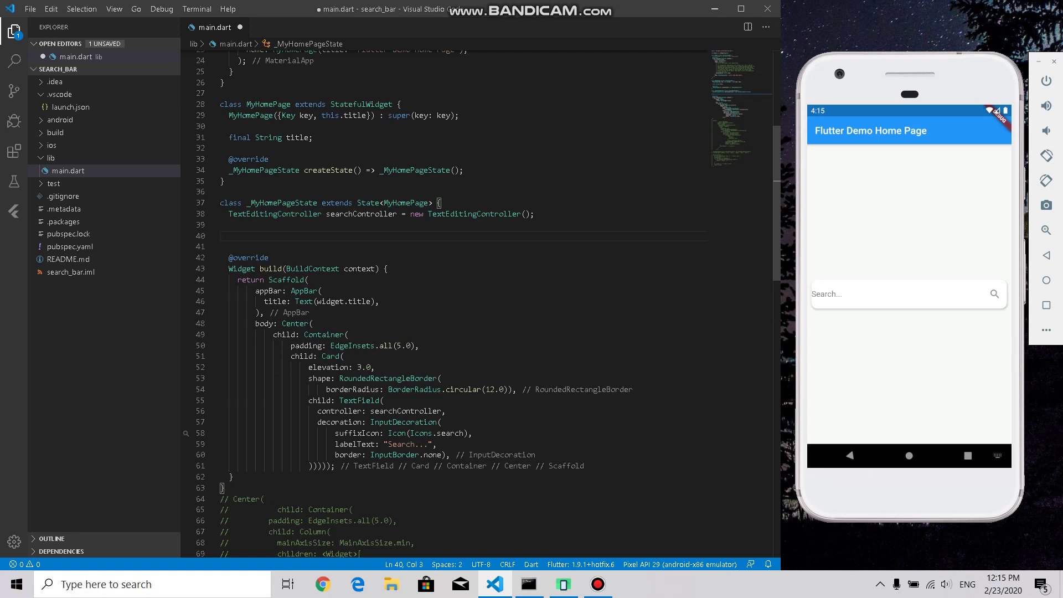
type("String filte")
type("r (){")
key("Return")
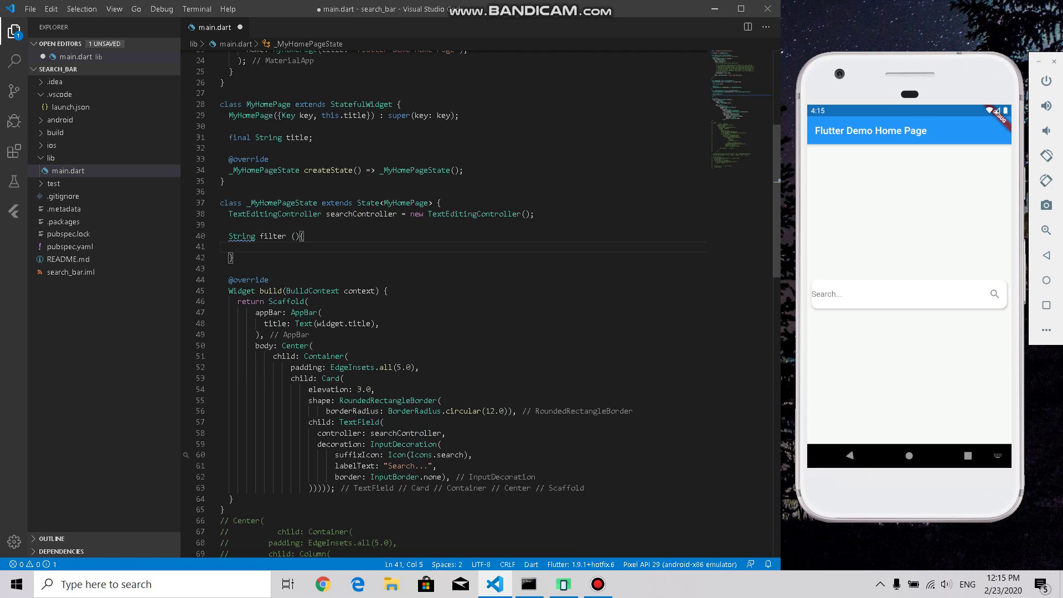
key("shift+alt+f")
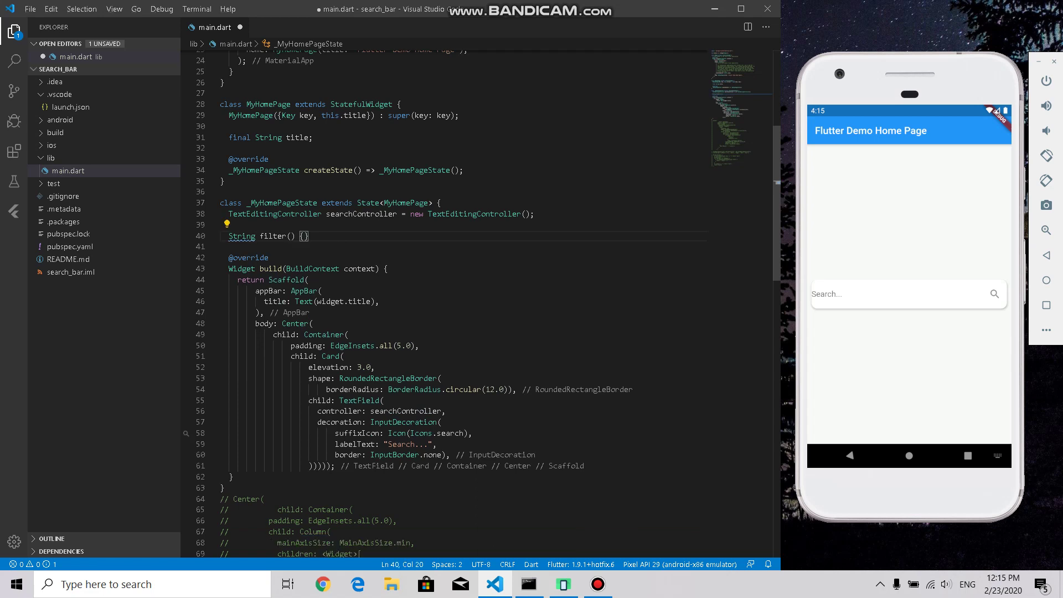
key("Return")
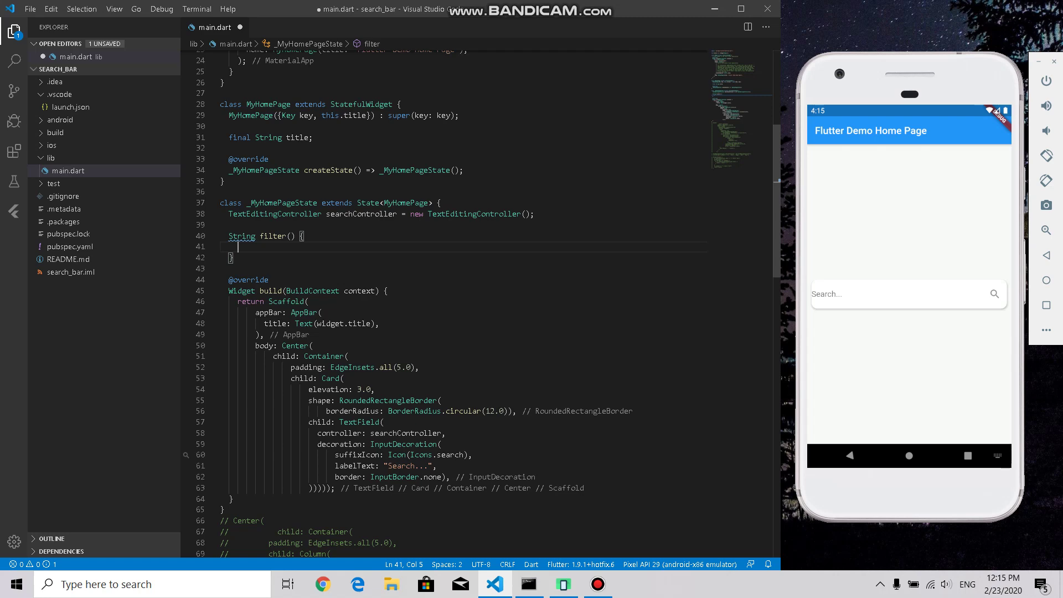
scroll(482, 300, "down", 1)
scroll(481, 299, "down", 5)
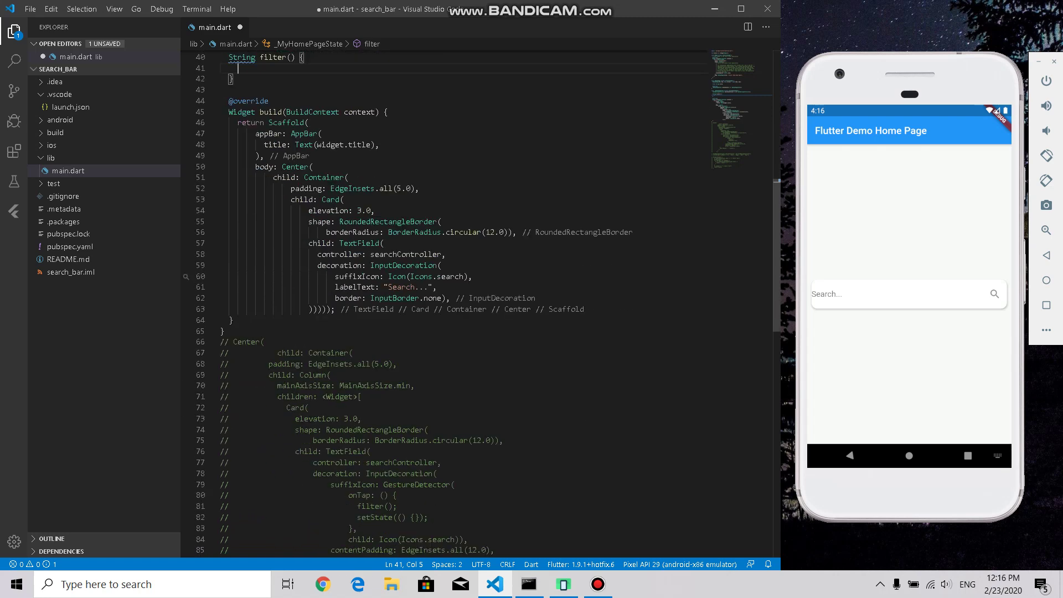
scroll(483, 299, "down", 4)
Paste the commented listWord list (hi, hello, happy, hell, hour) under searchController and uncomment it
left_click_drag(522, 481, 541, 470)
key("ctrl+c")
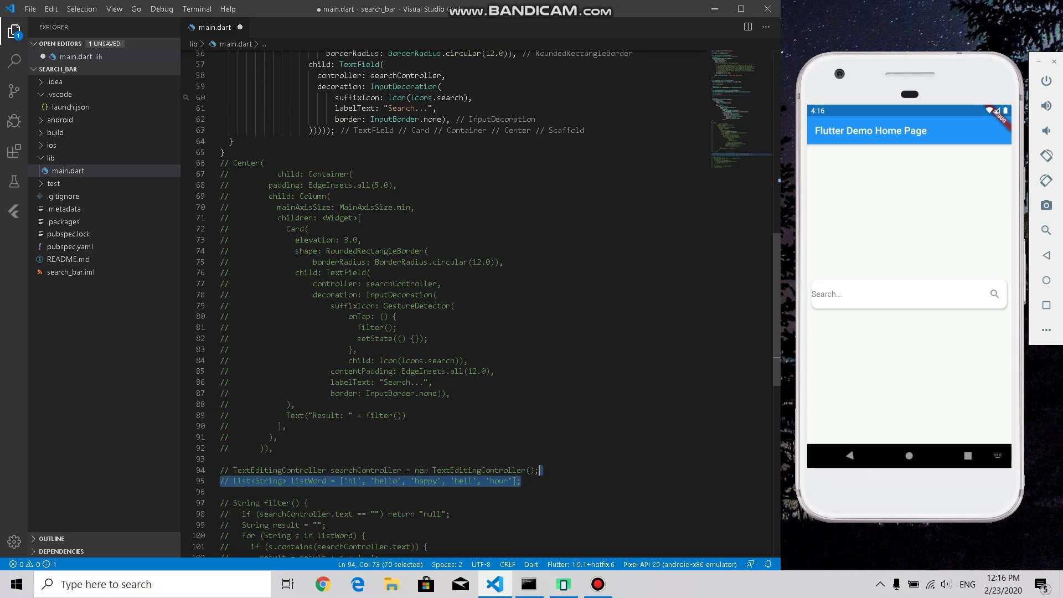
scroll(483, 299, "up", 7)
scroll(482, 299, "up", 2)
left_click(536, 183)
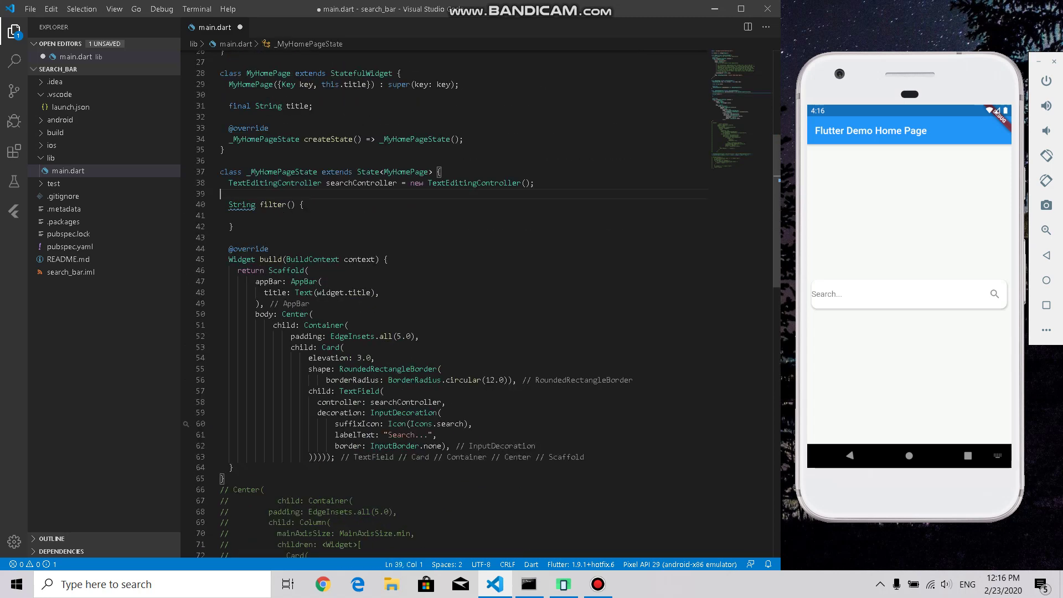
key("ctrl+v")
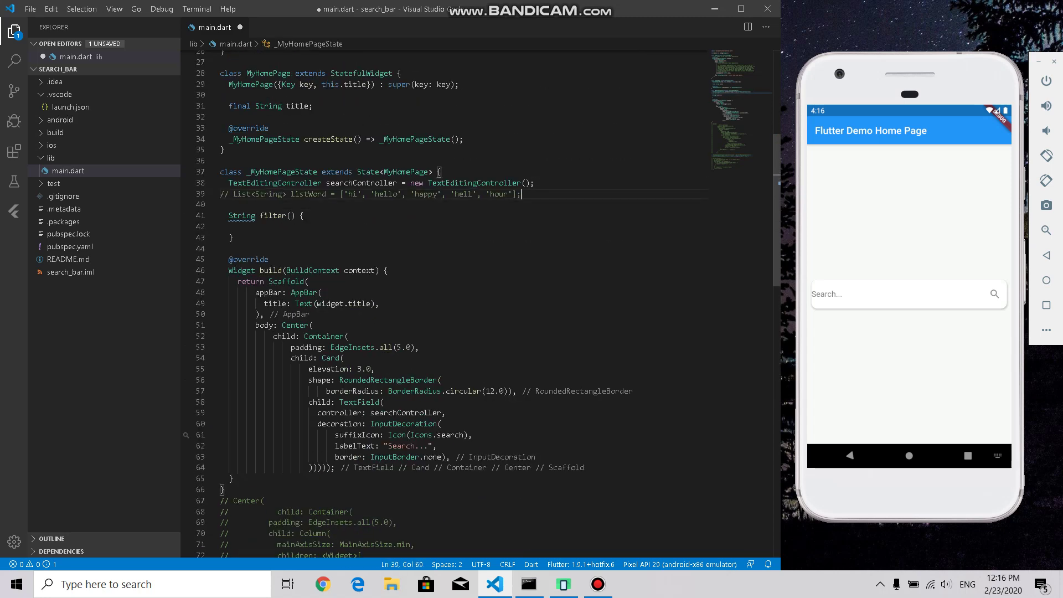
key("ctrl+slash")
key("Delete")
key("Delete")
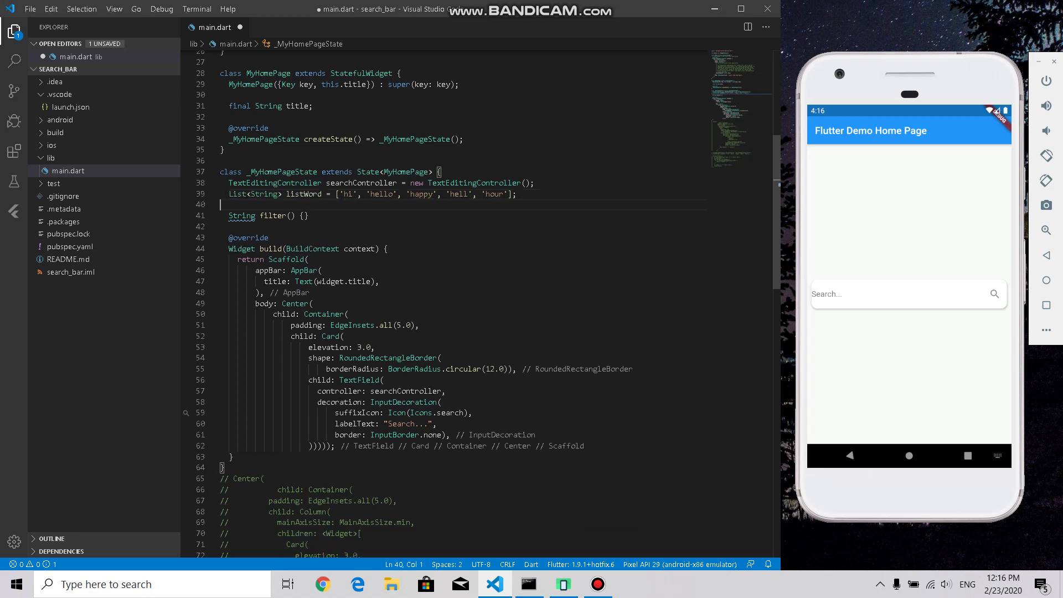
Write a for loop over listWord with an if block checking contains on the search text
key("Return")
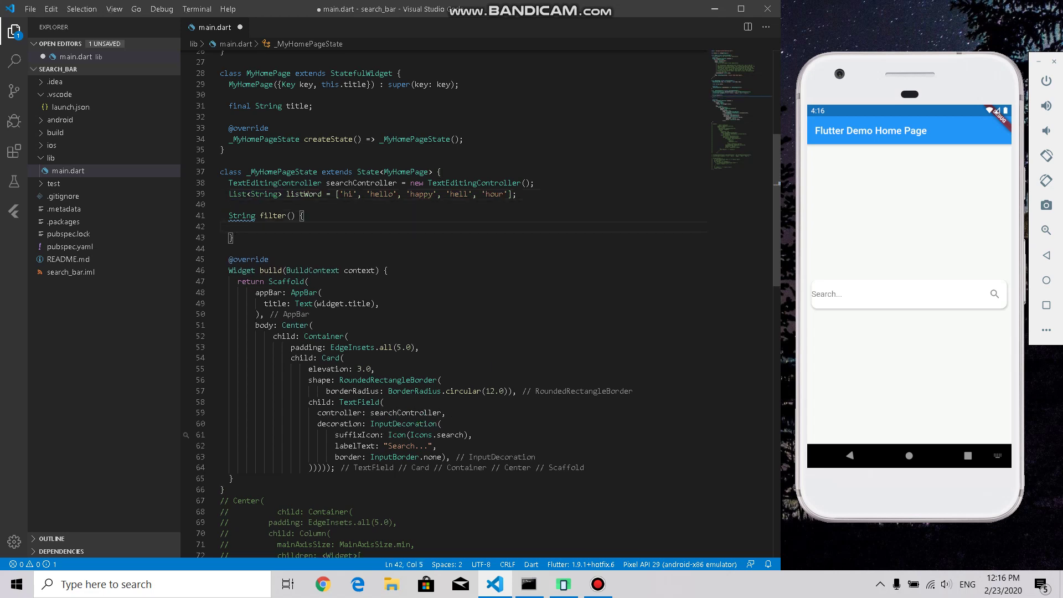
type("for")
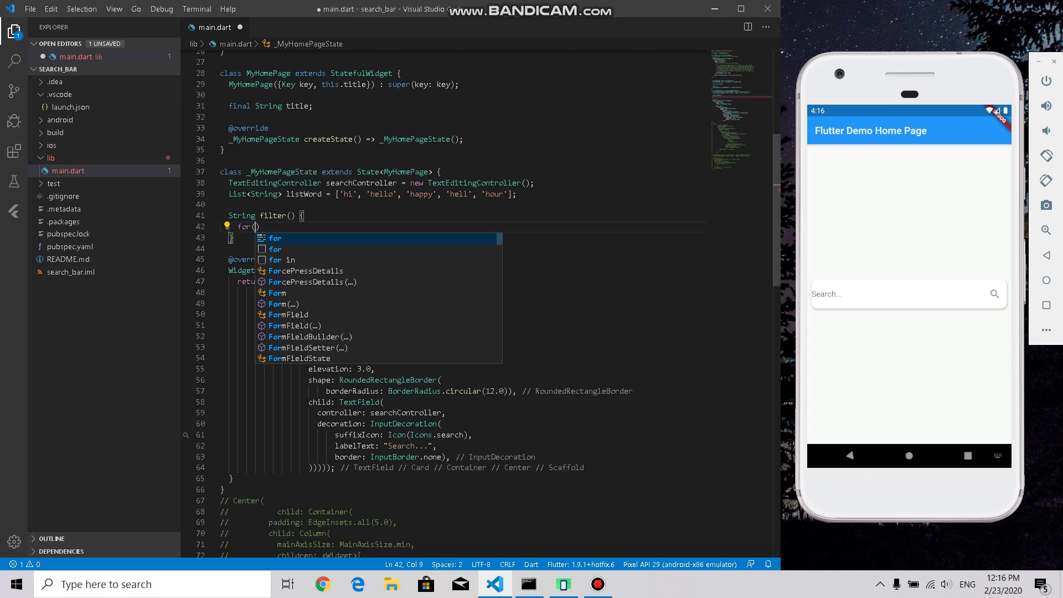
type("(")
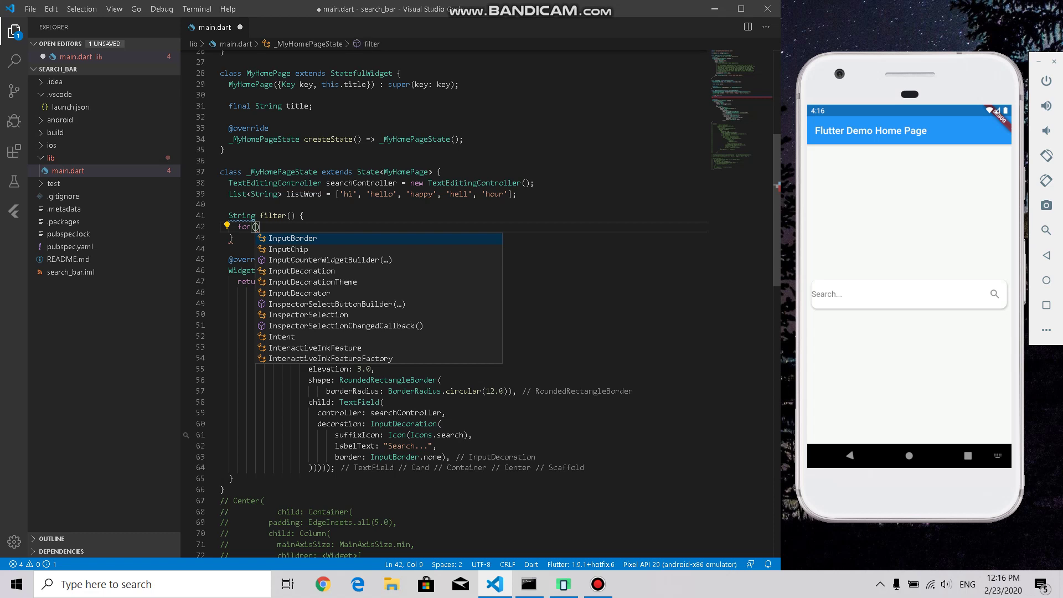
type("String s ")
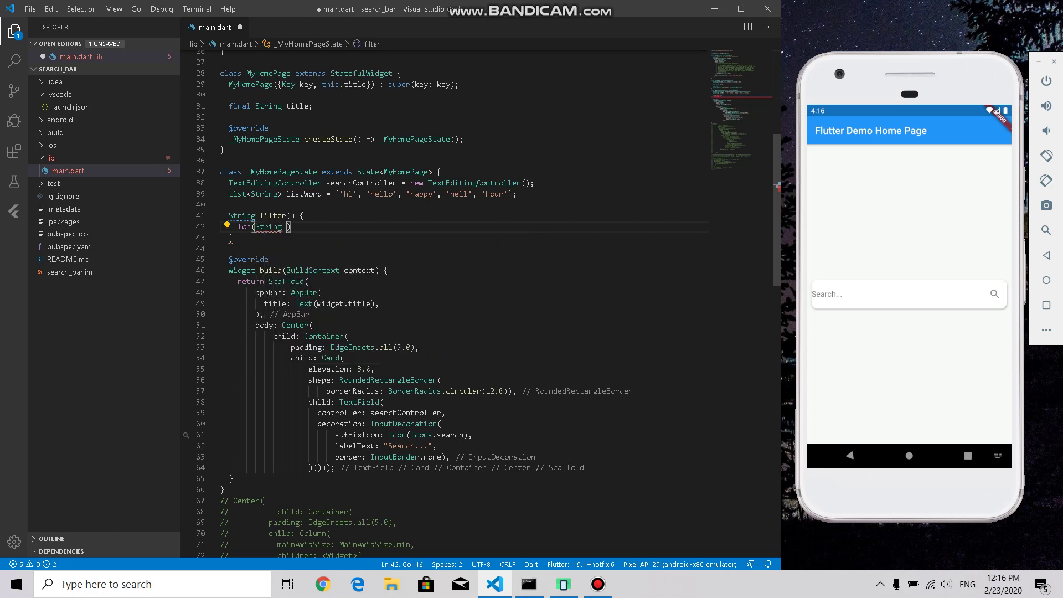
type("in l")
type("istWord")
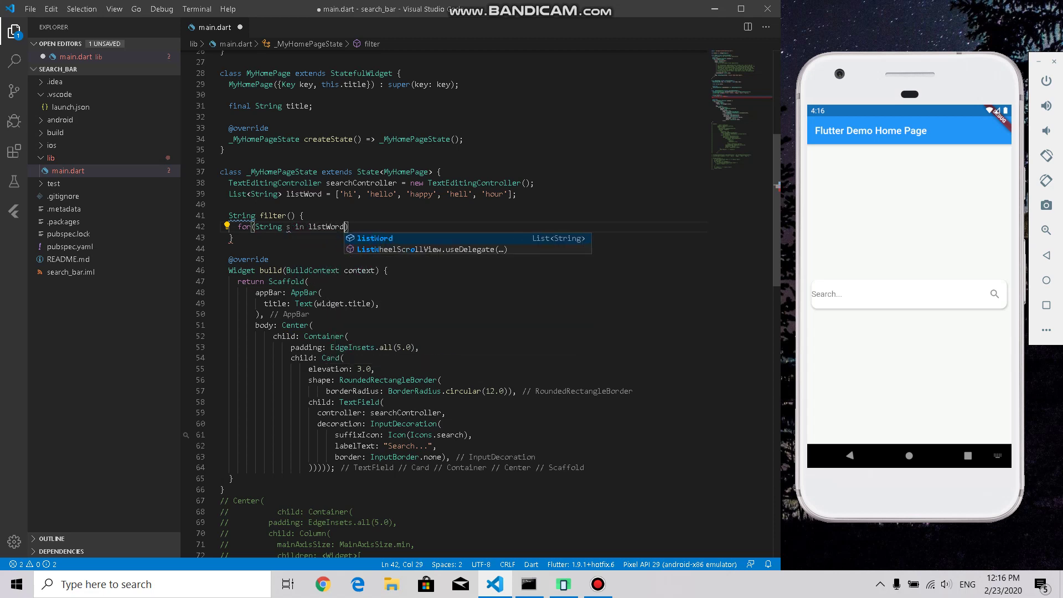
type("){")
key("Return")
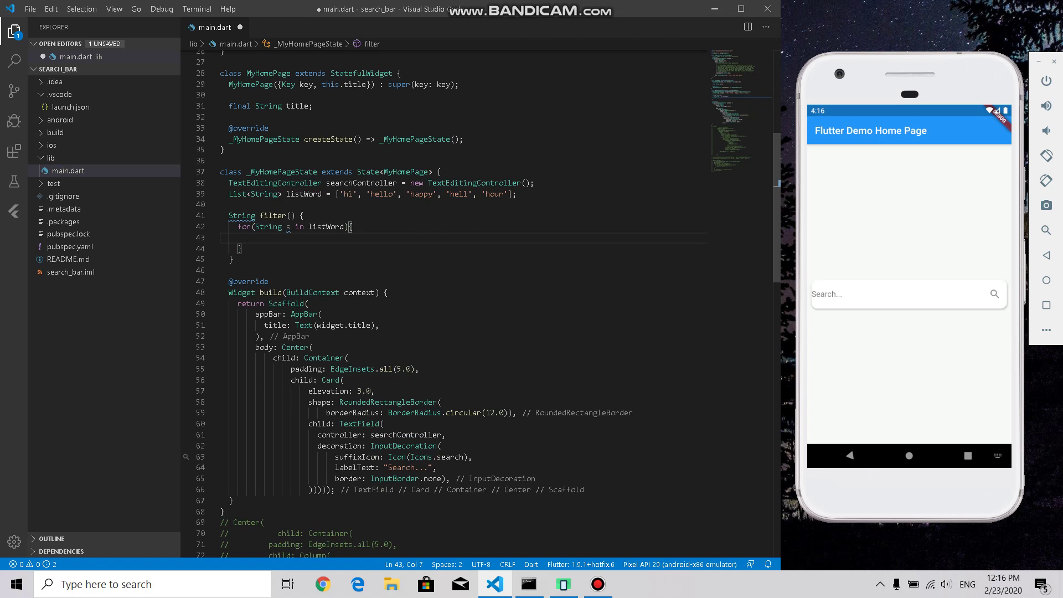
type("if(")
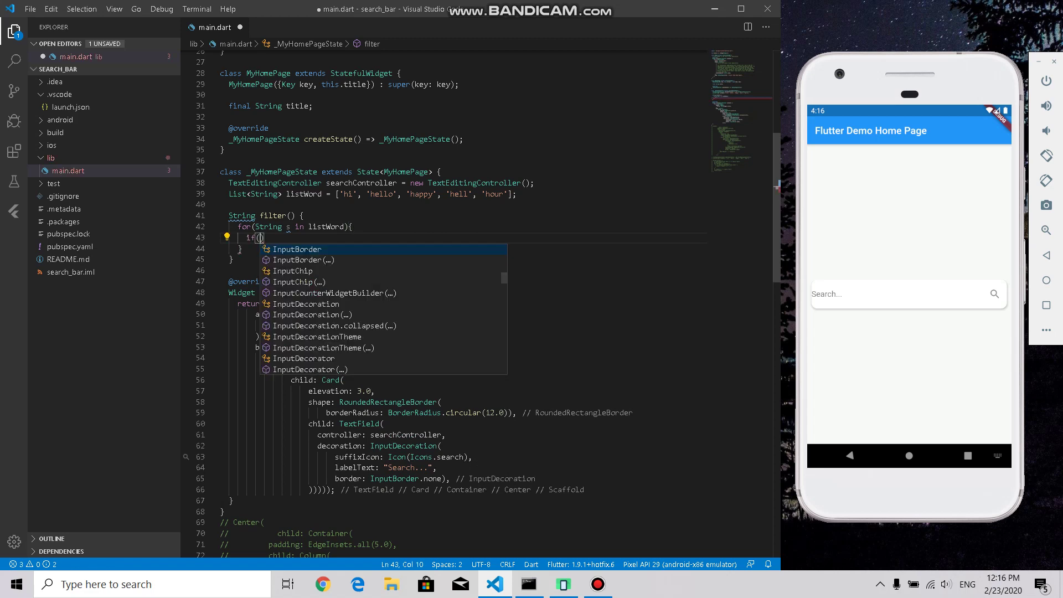
type("s.")
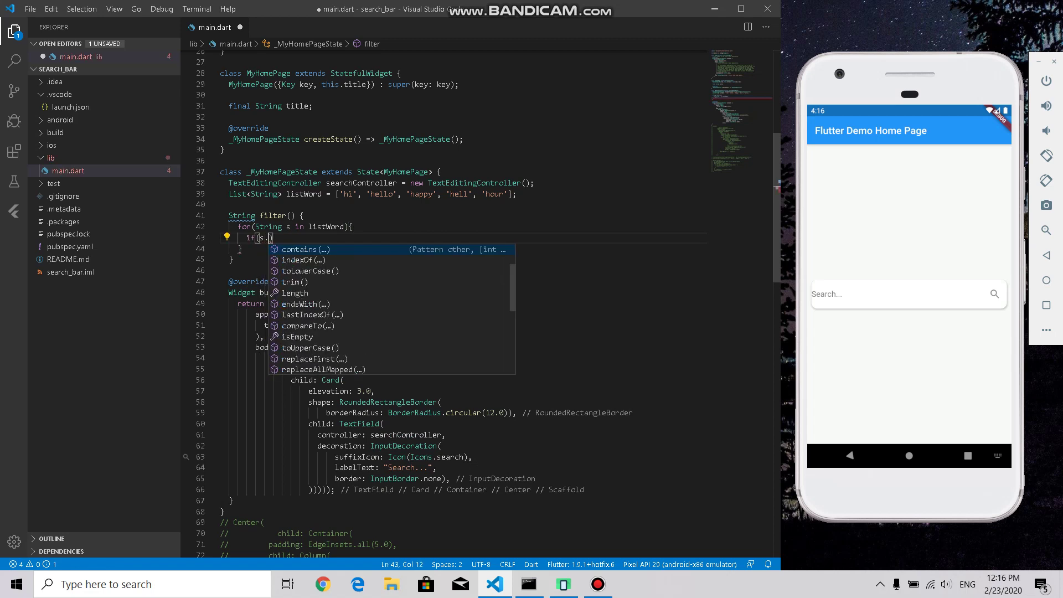
type("c")
key("Return")
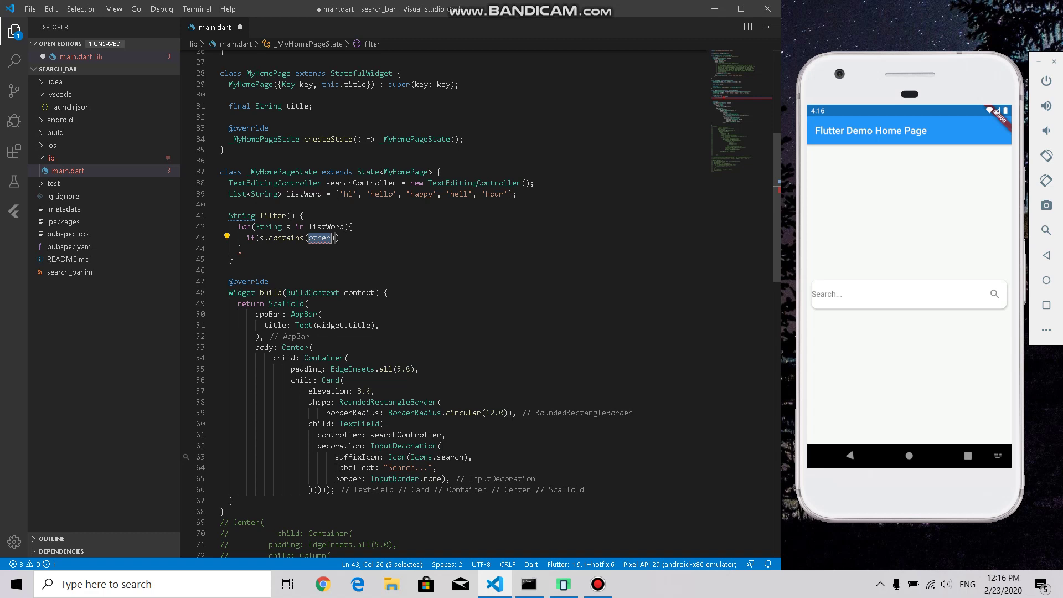
type("searchCont")
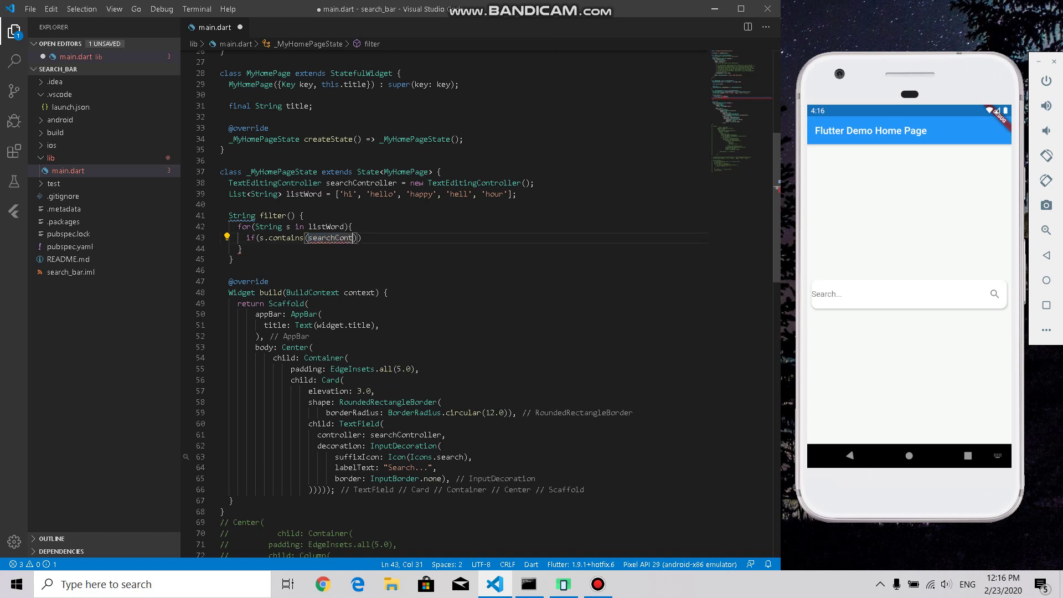
type("roller.tex")
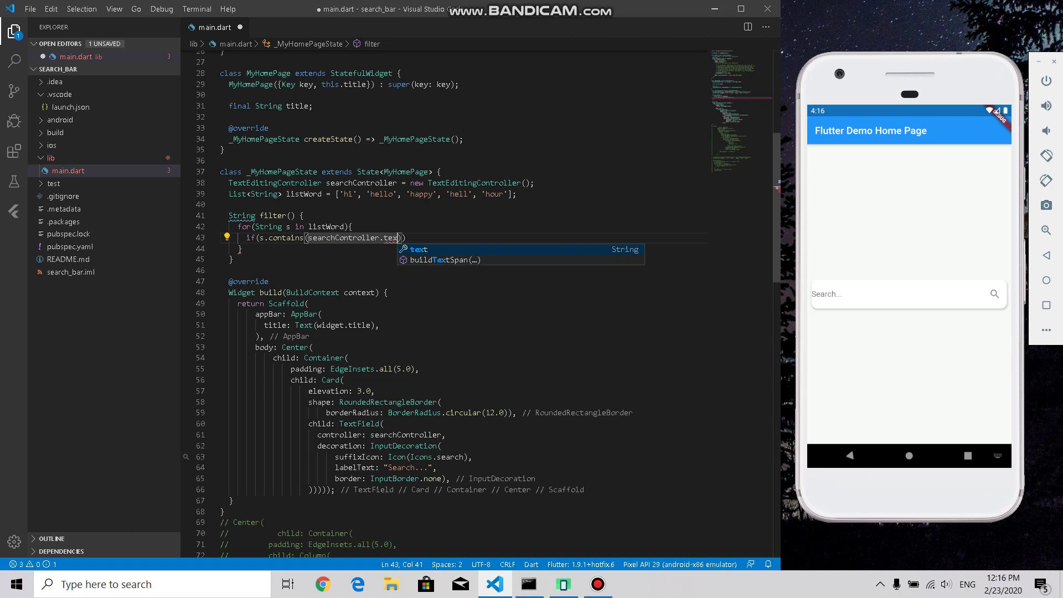
type("t)){")
key("Return")
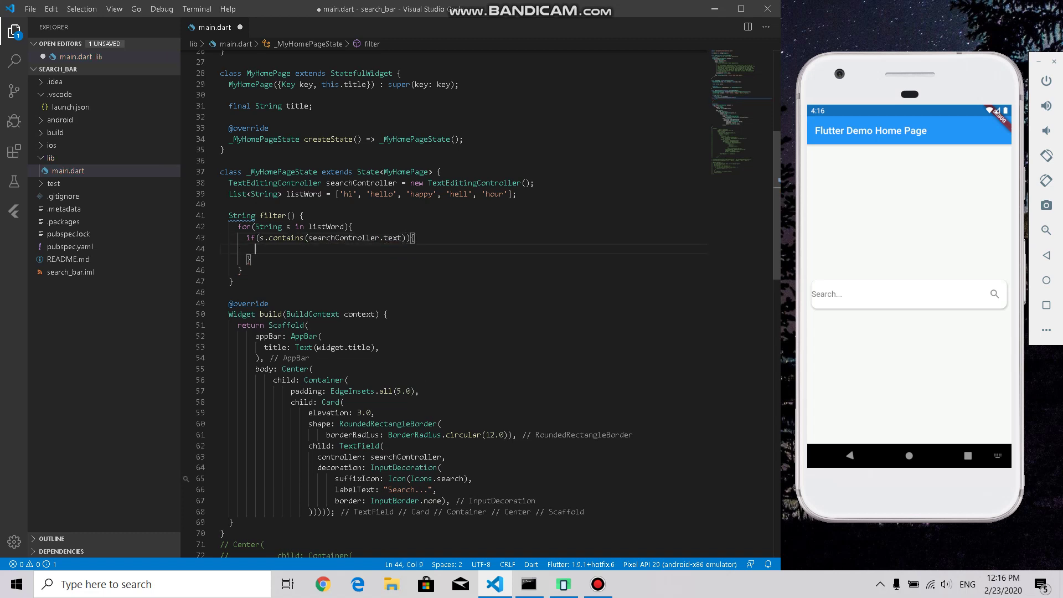
Declare result with an empty-string initial value at the top of filter() and reformat
key("Up")
key("Up")
key("Up")
key("End")
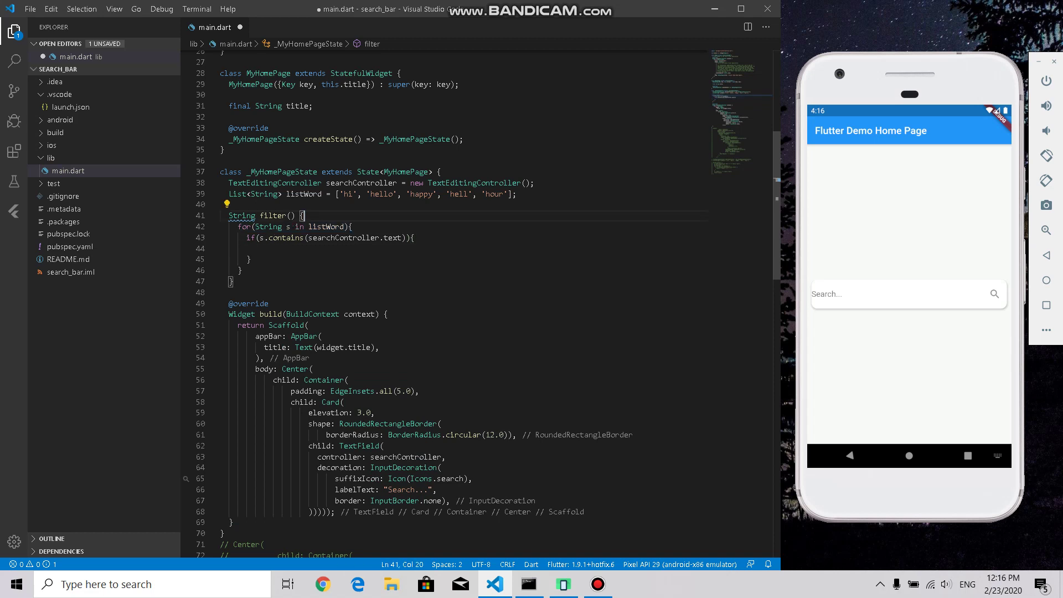
double_click(348, 194)
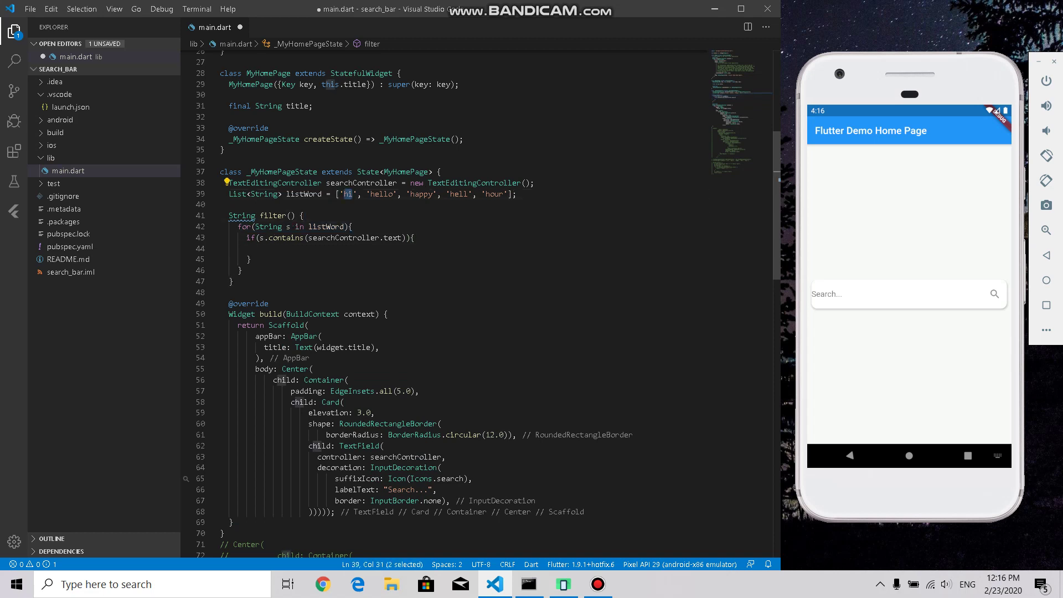
key("Down")
key("Down")
key("Return")
type("Str")
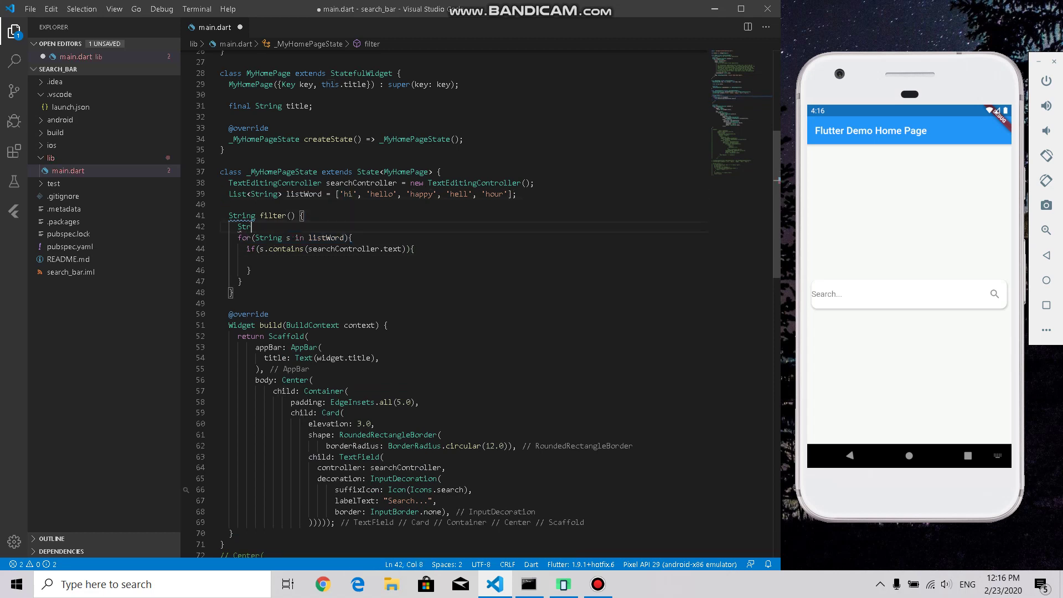
type("ing ")
type("result")
type("=")
key("BackSpace")
key("BackSpace")
type("=\"\"")
type(";")
key("shift+alt+f")
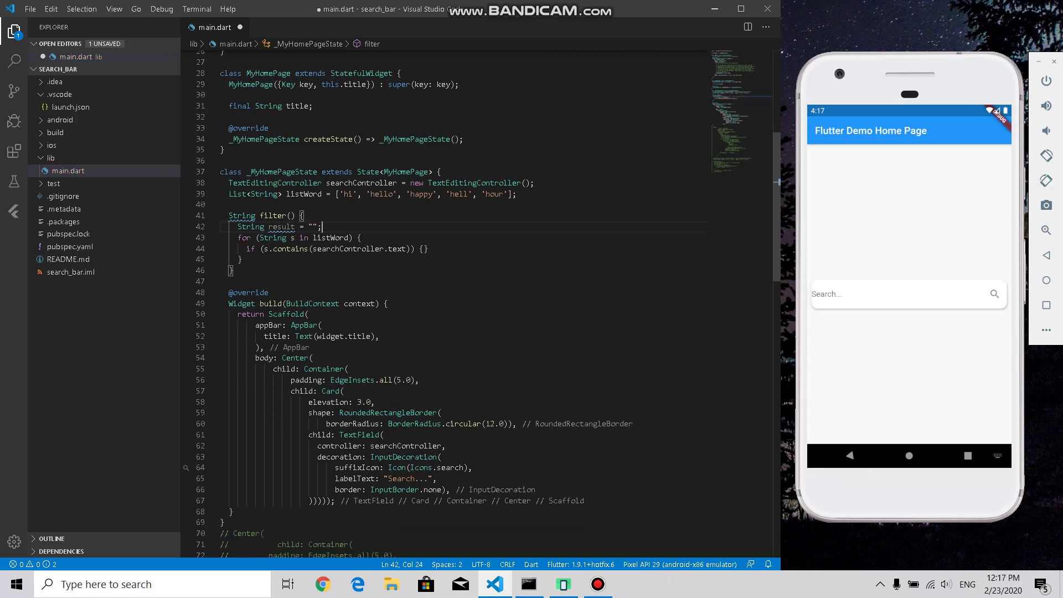
Append each match plus ", " to result, return result after the loop, and save
left_click(423, 248)
key("Return")
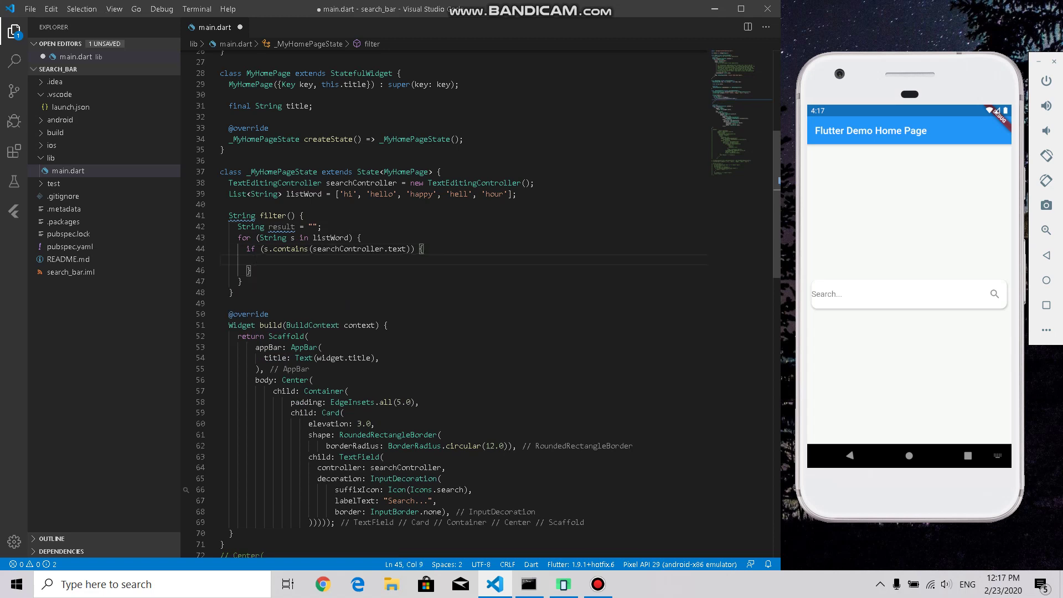
type("result")
type(" = r")
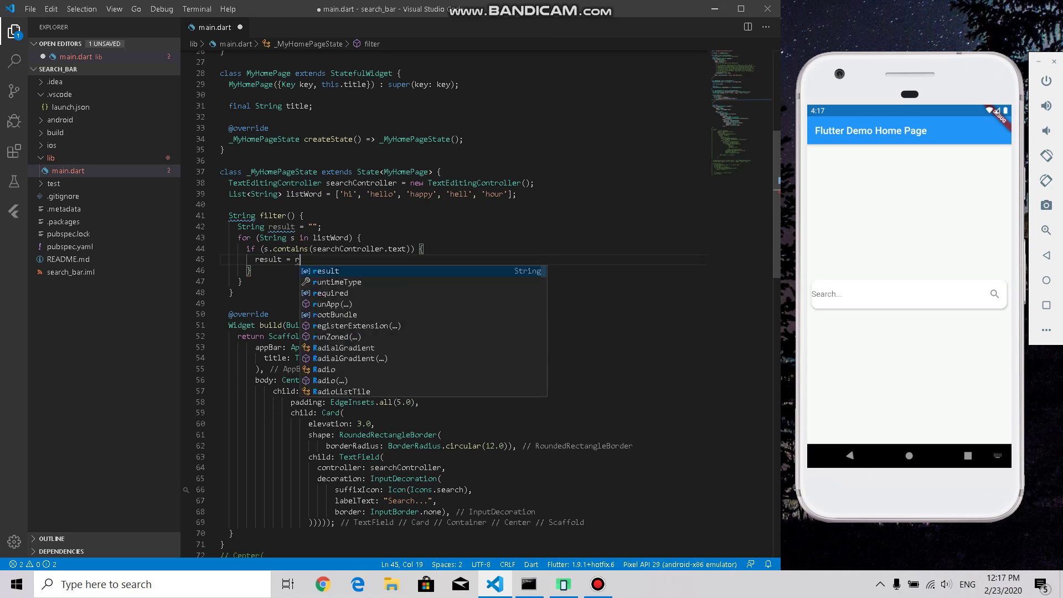
key("BackSpace")
type("result ")
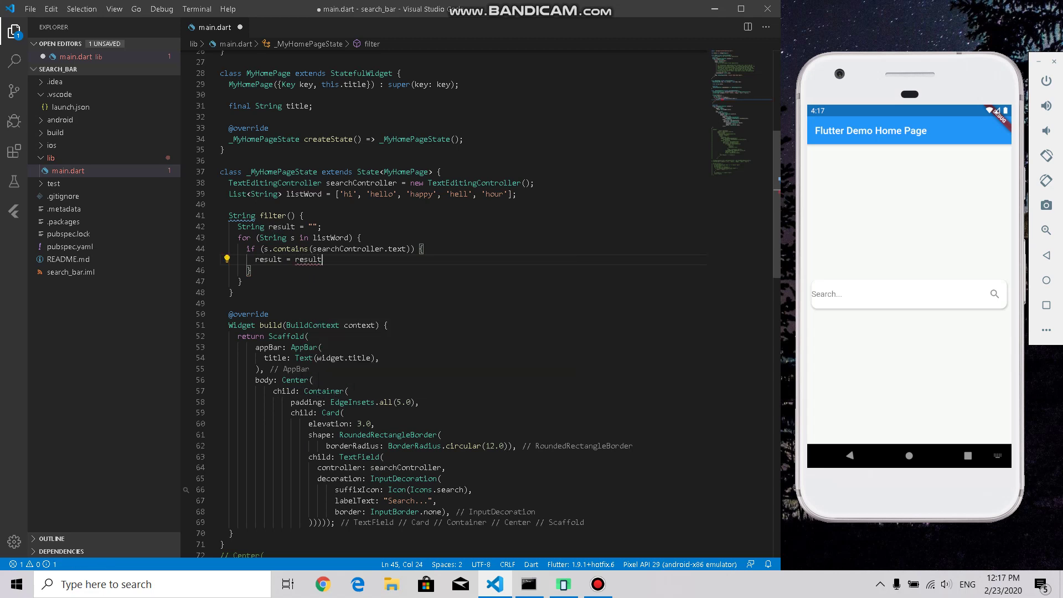
type("+ ")
type("s")
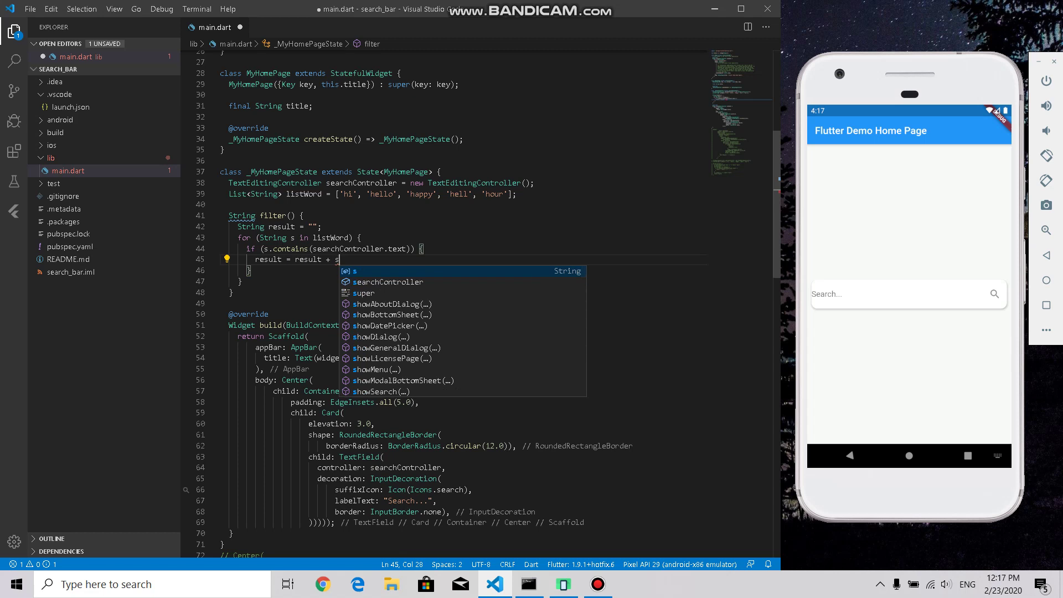
type(" + ")
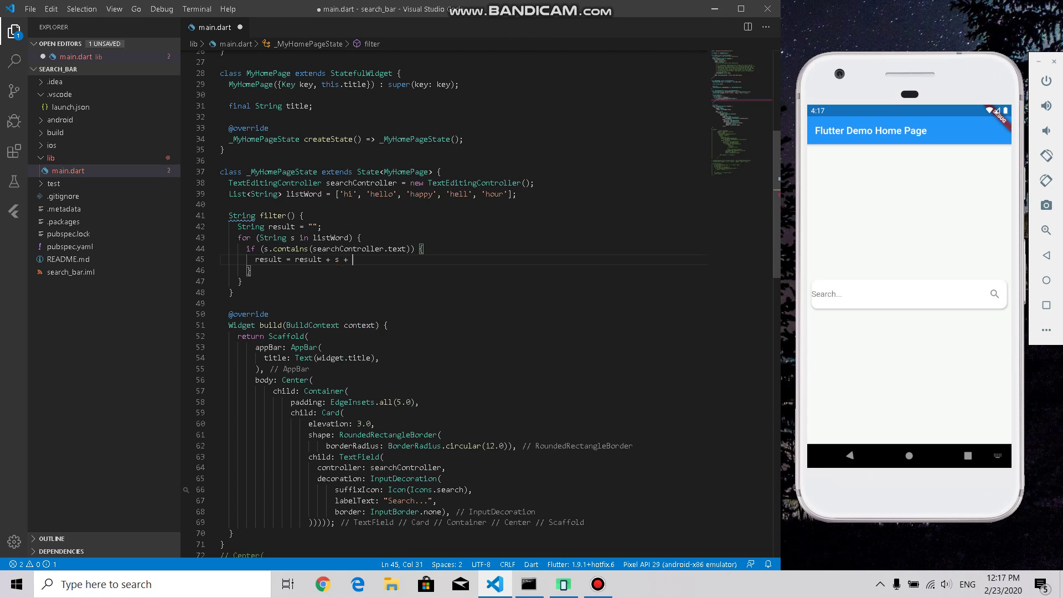
type("\", \"")
type(";")
key("Down")
key("Down")
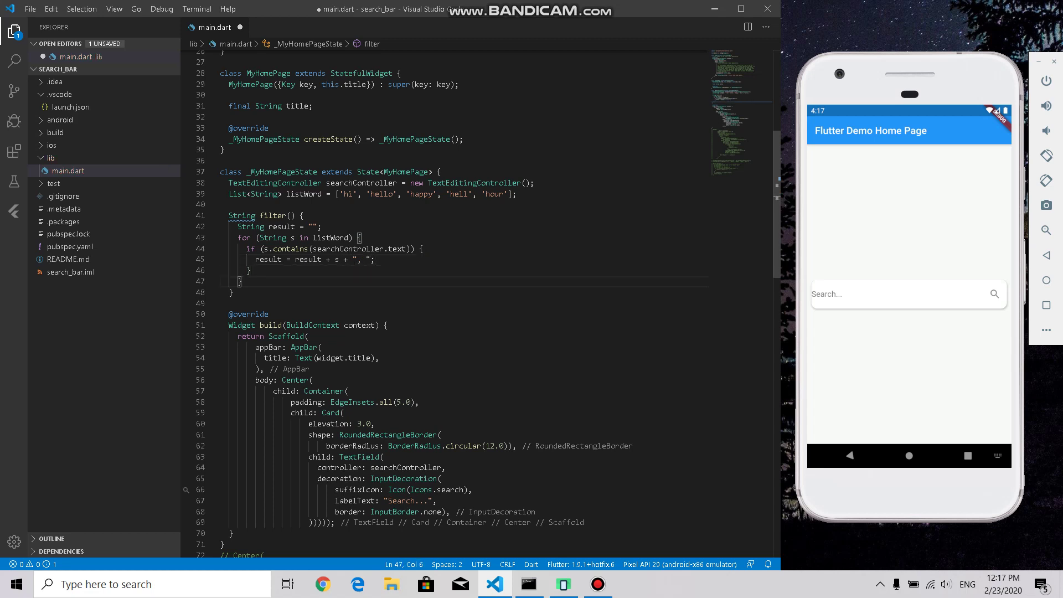
key("Return")
type("ret")
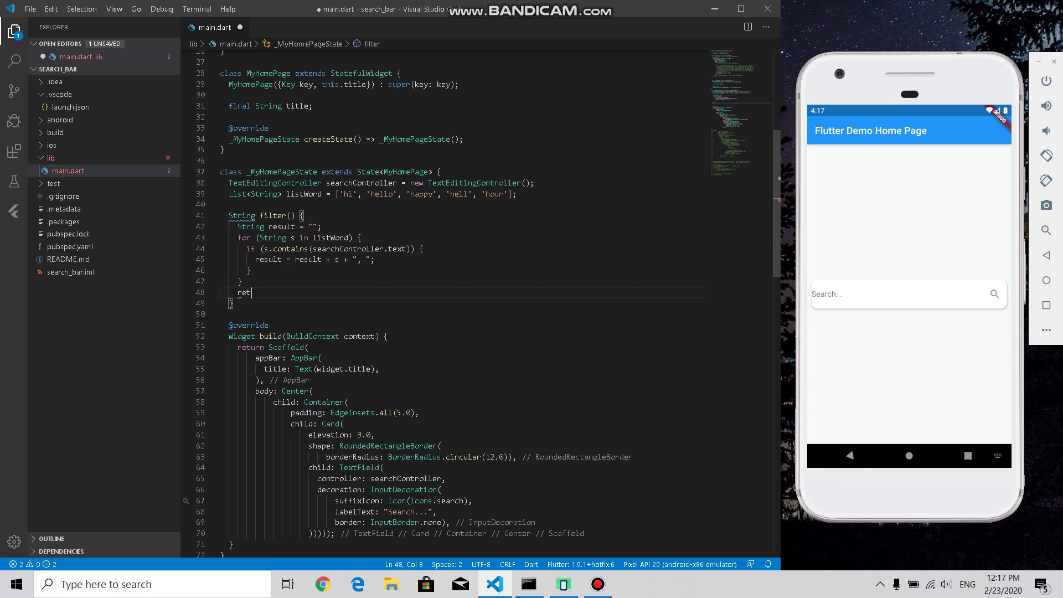
type("urn resu")
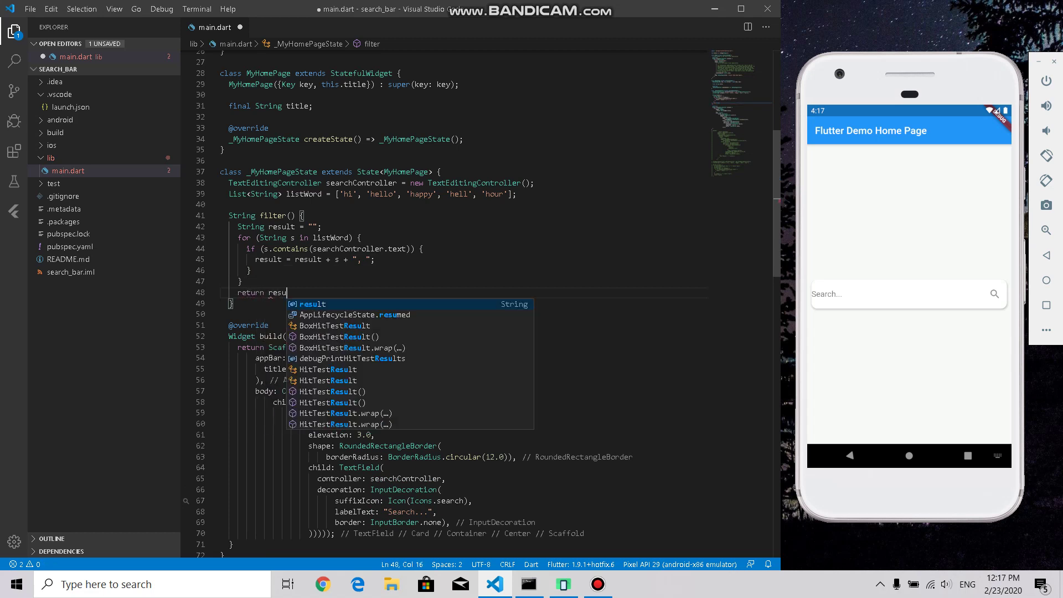
type("lt;")
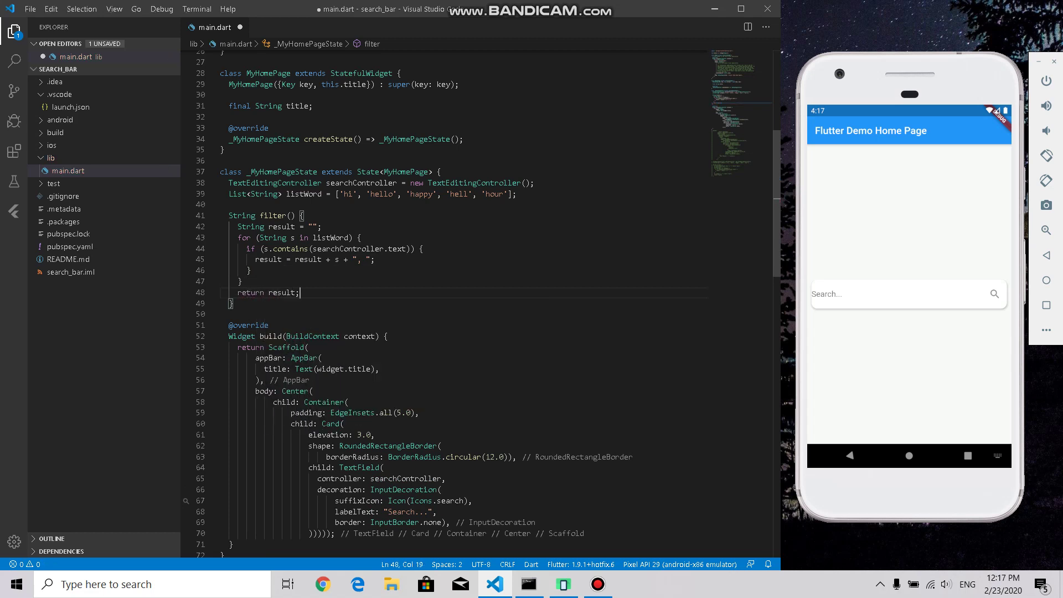
key("ctrl+s")
key("Up")
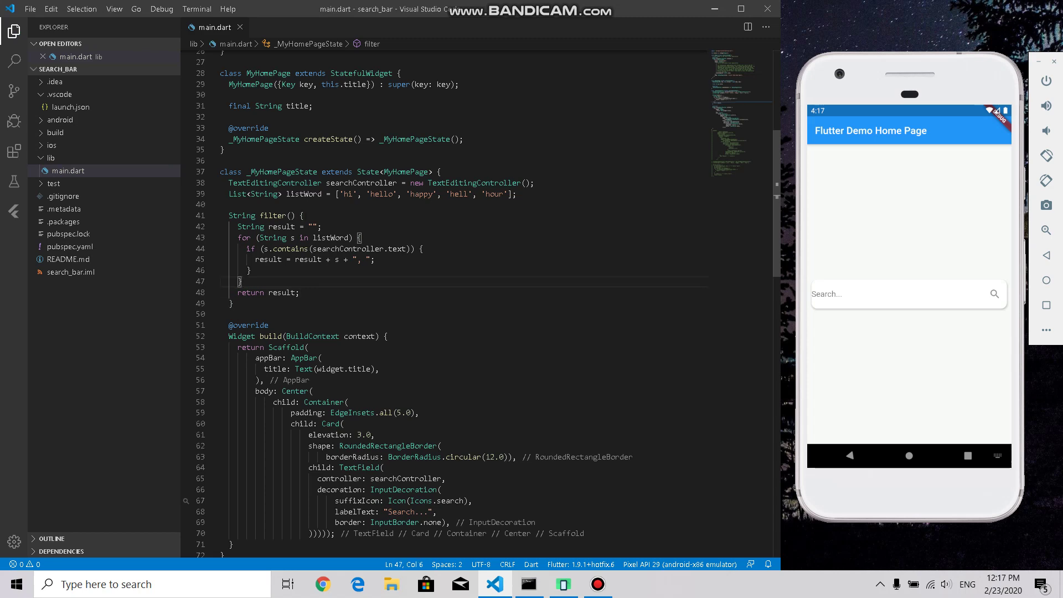
scroll(478, 304, "down", 5)
Wrap Icon(Icons.search) in a GestureDetector as its child and reformat
left_click(391, 311)
key("Down")
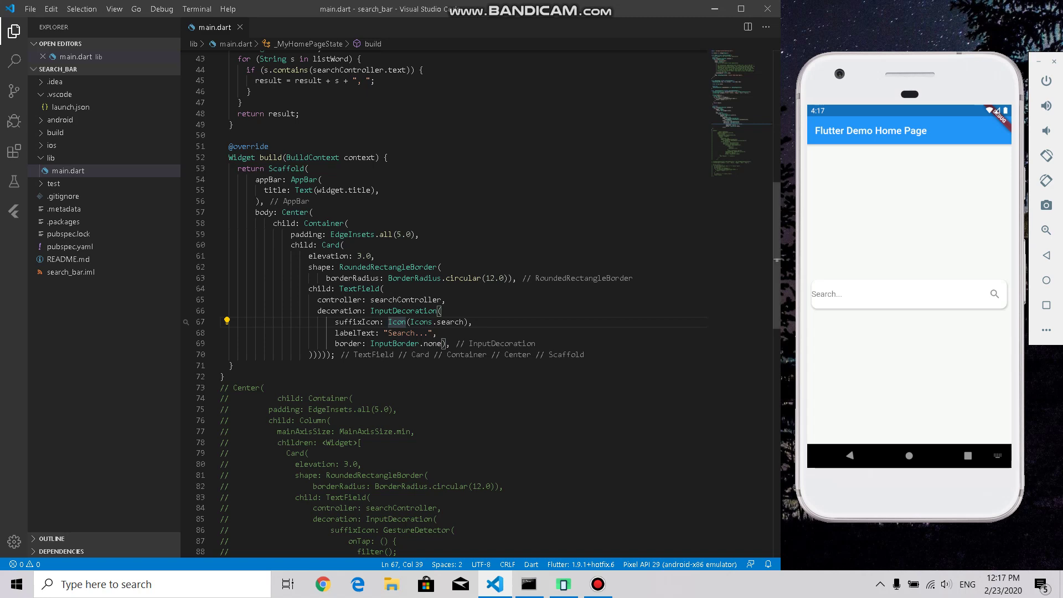
scroll(777, 260, "up", 2)
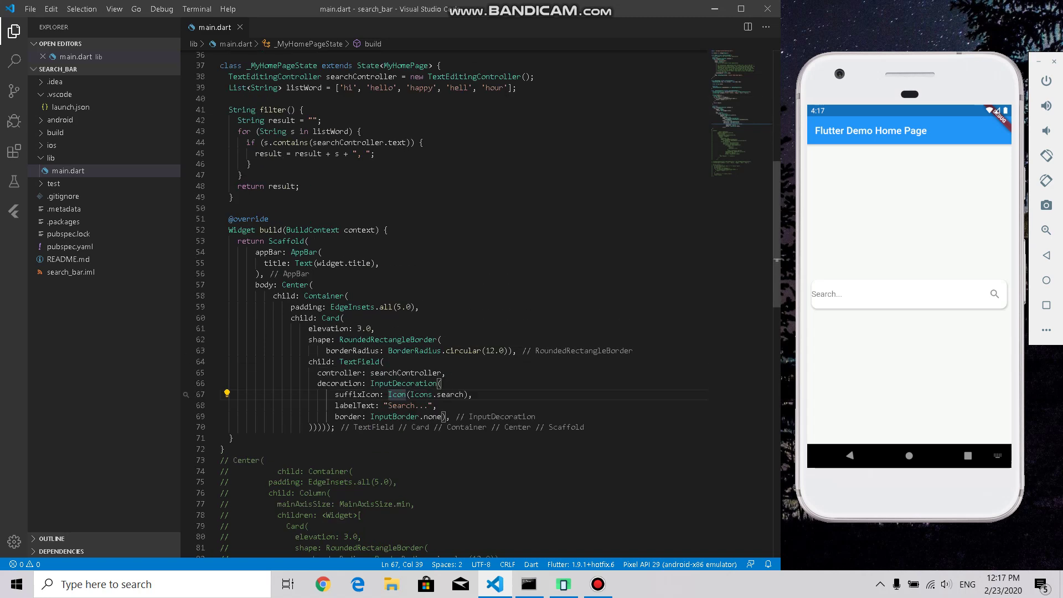
double_click(274, 110)
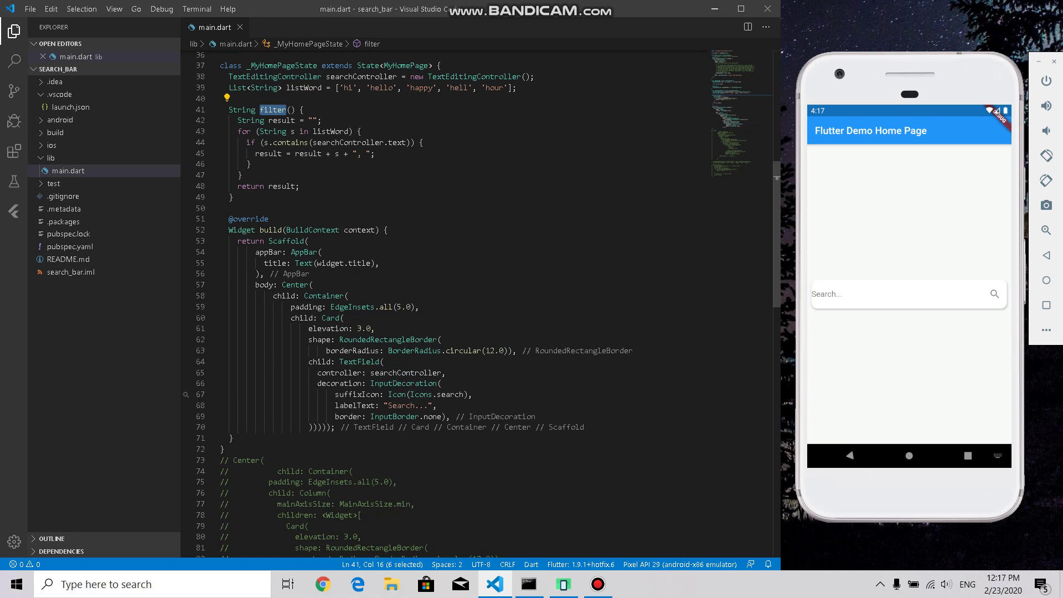
left_click(387, 395)
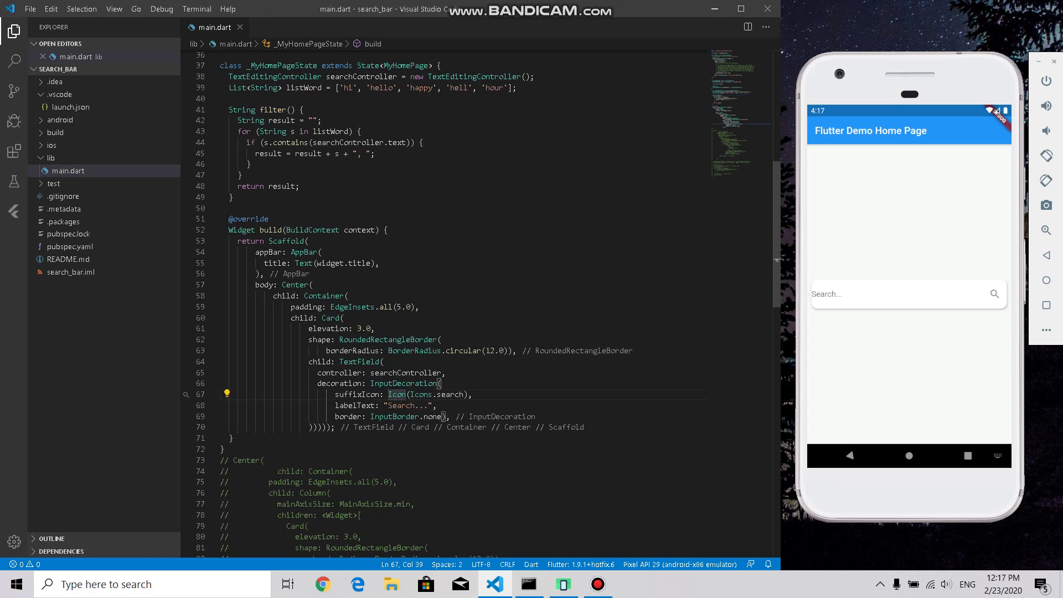
type("Gest")
key("BackSpace")
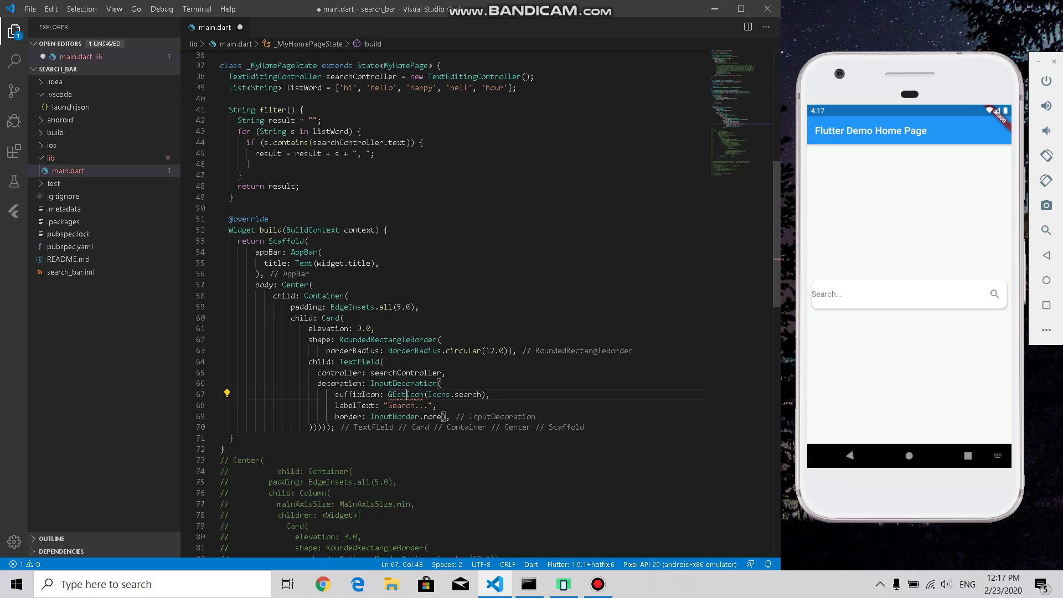
key("BackSpace")
key("BackSpace")
type("esture")
type("Detector")
type("(child:")
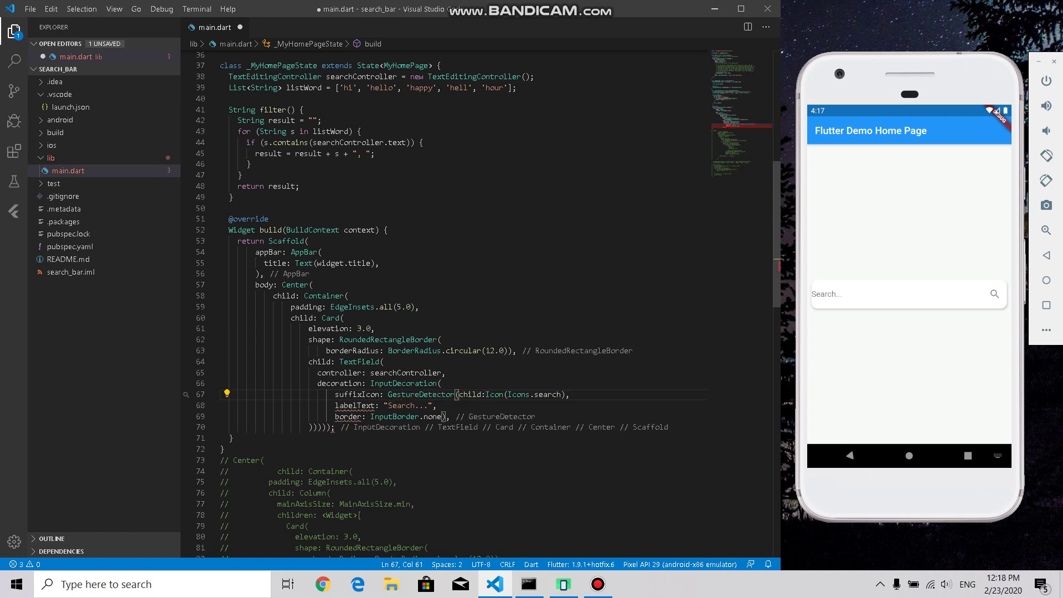
key("End")
key("Left")
type(")")
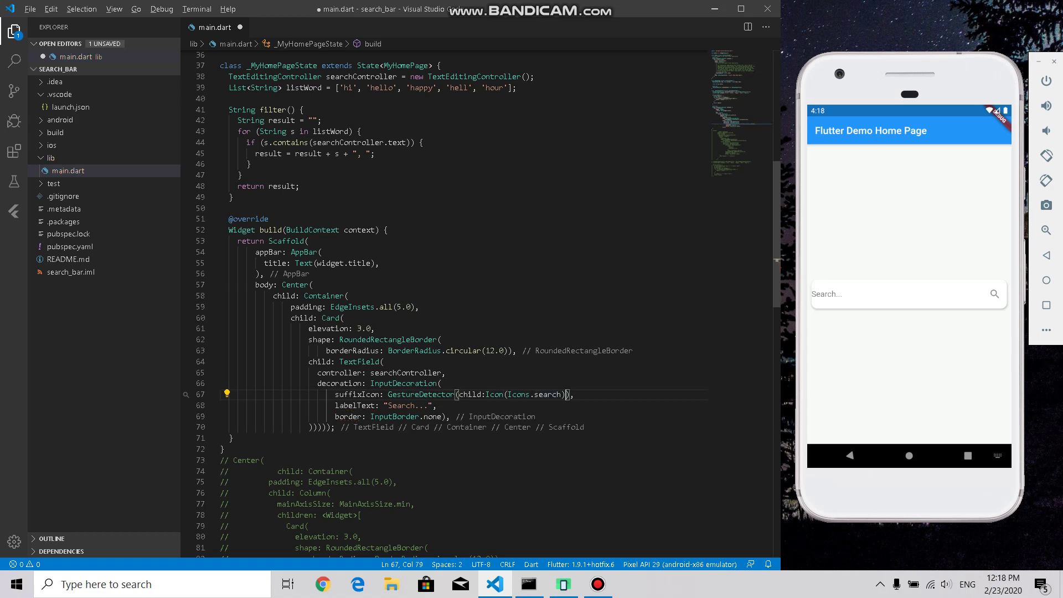
key("shift+alt+f")
Add an onTap handler calling filter() to the GestureDetector and save main.dart
key("ctrl+Left")
key("ctrl+Left")
key("ctrl+Left")
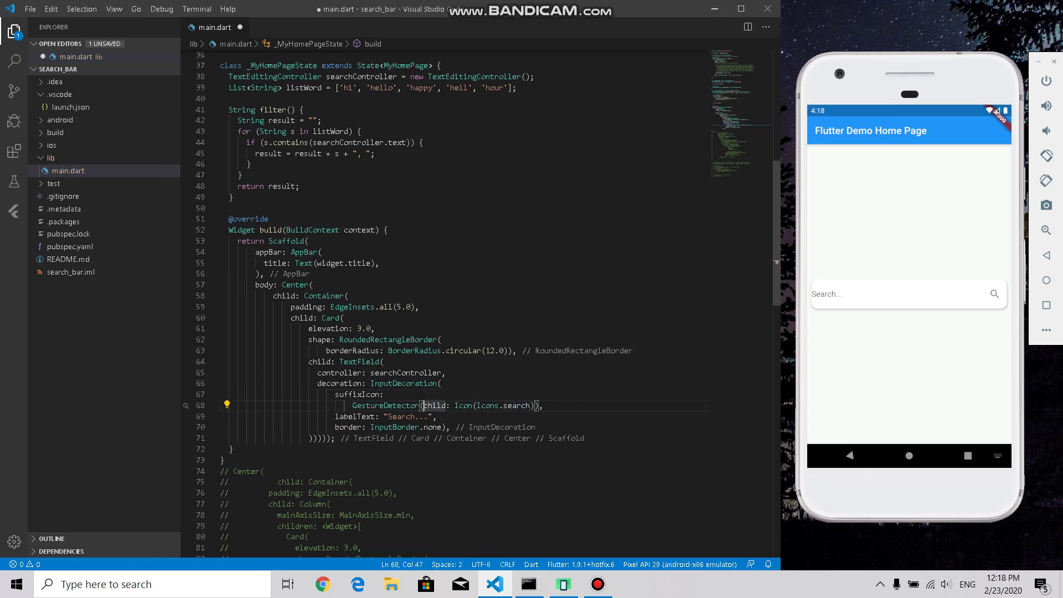
key("Return")
key("ctrl+shift+Return")
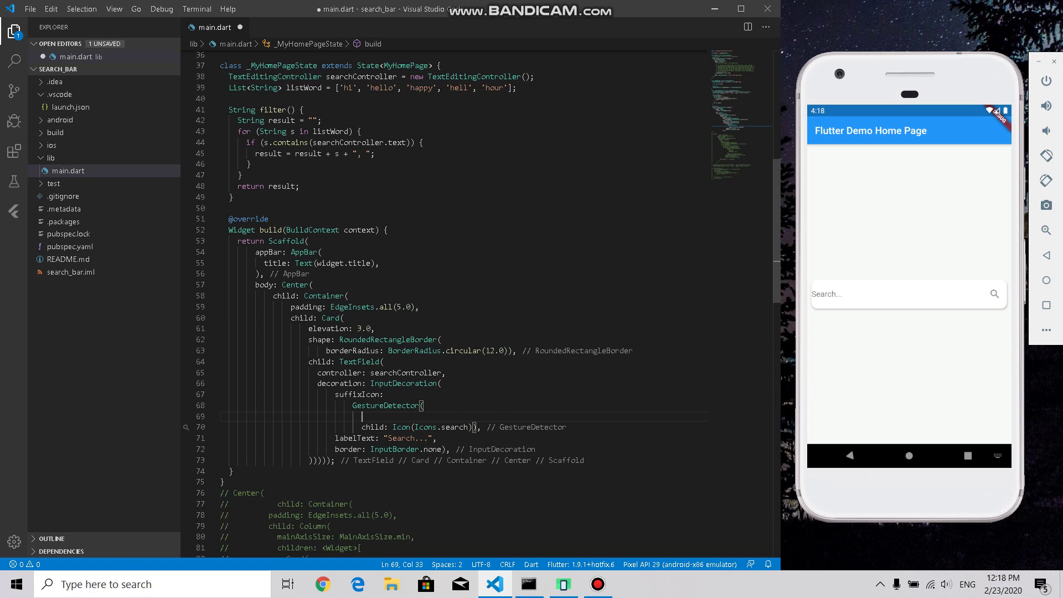
type("ontap")
key("Return")
type("(),")
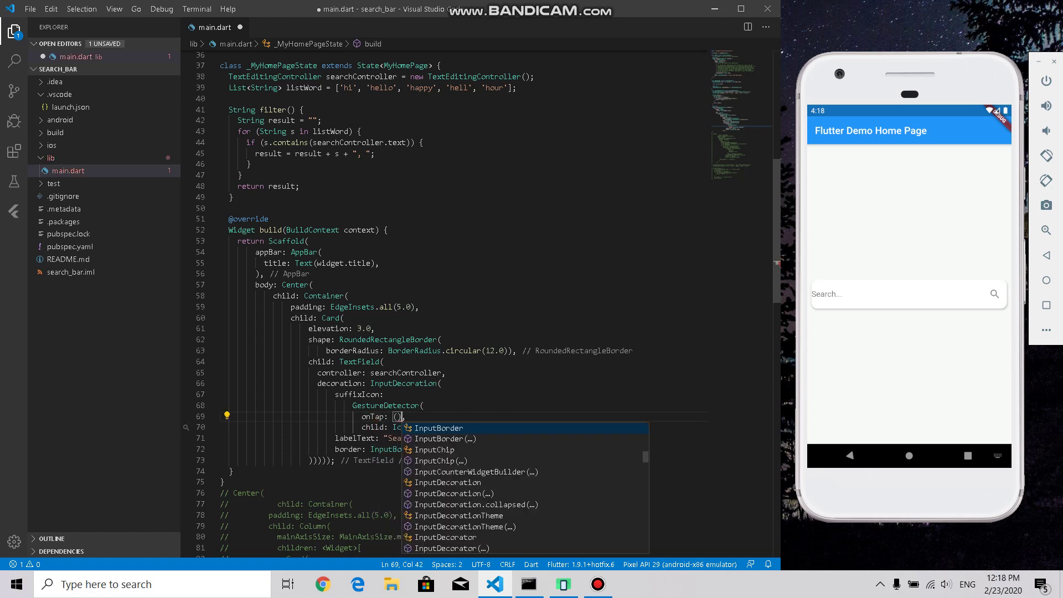
type("{")
key("Return")
type("fi")
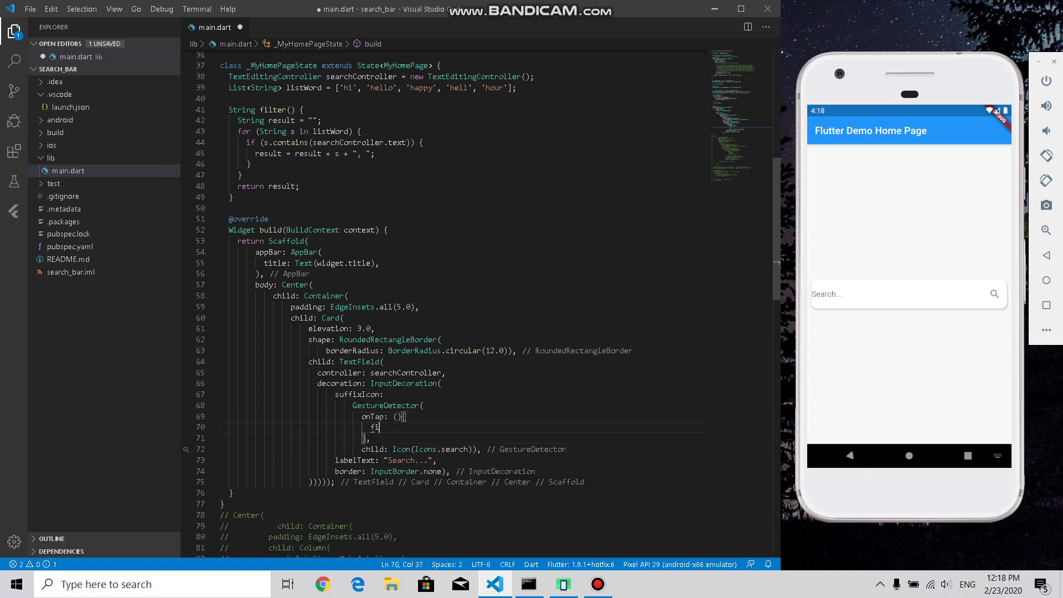
type("lter(")
key("Return")
type(");")
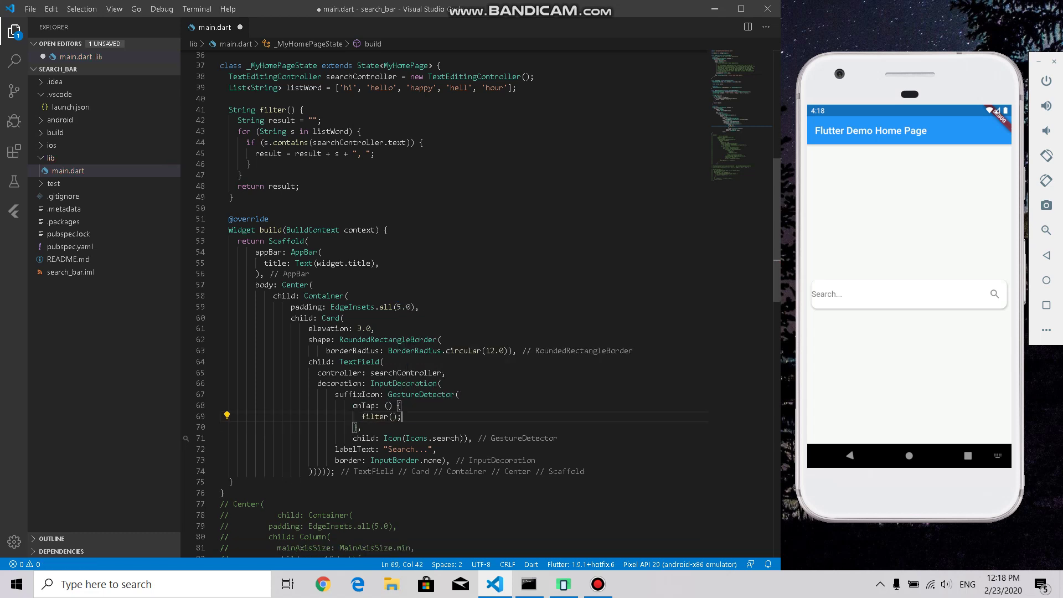
key("ctrl+s")
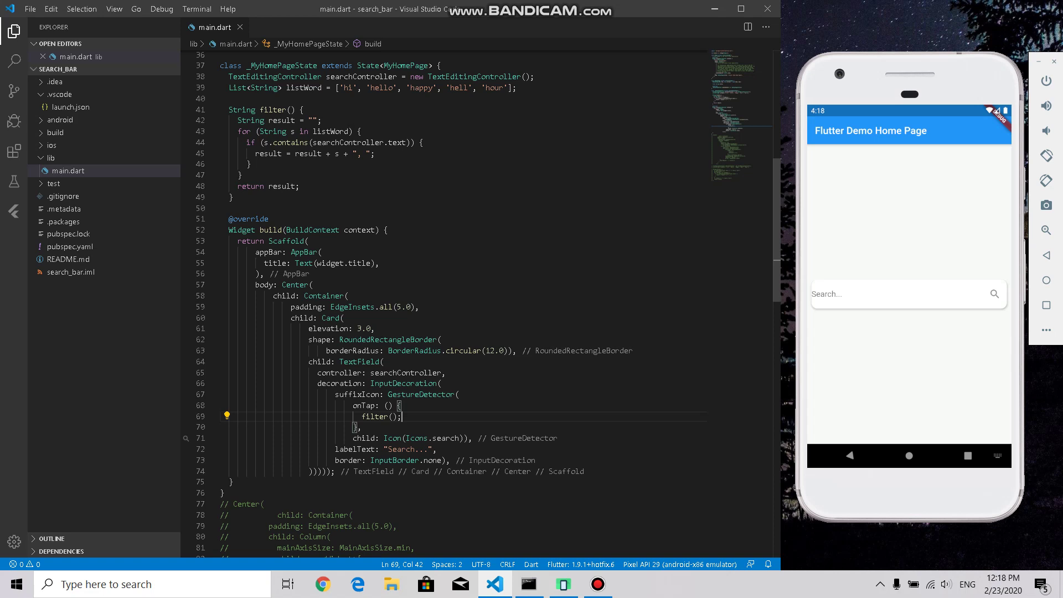
Wrap the search Card in a Column using the refactoring menu
left_click(325, 318)
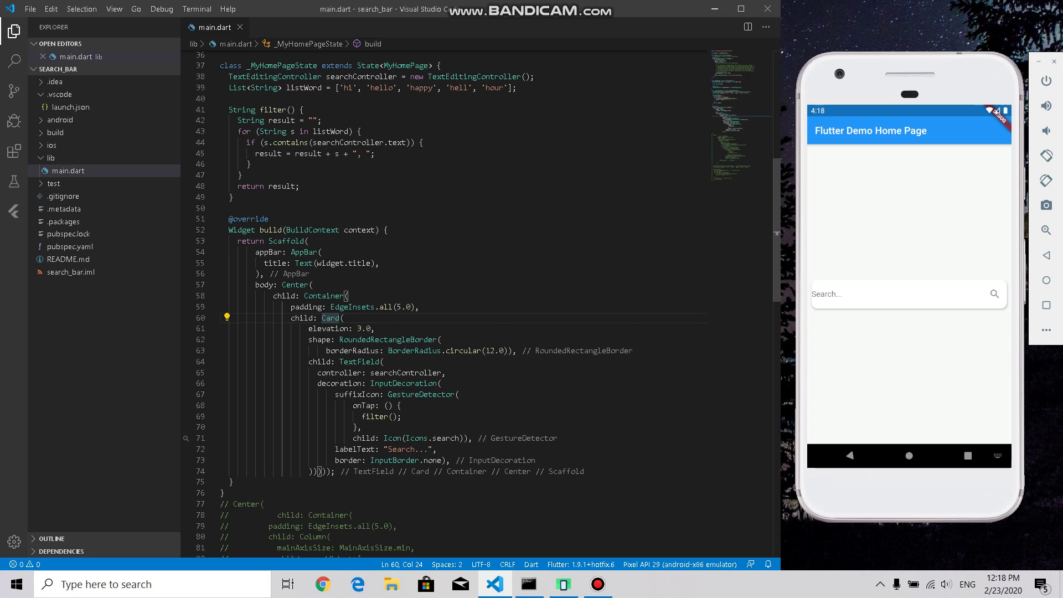
key("ctrl+period")
key("Down")
key("Down")
key("Down")
key("Down")
key("Up")
key("Return")
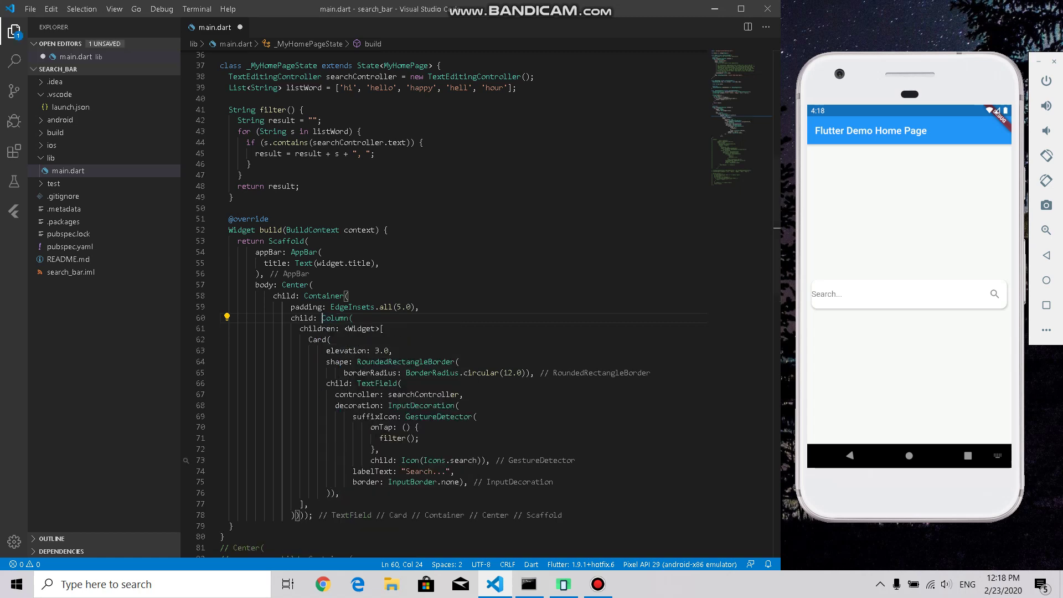
Add Text("Result: " + filter()) below the search card
left_click(435, 458)
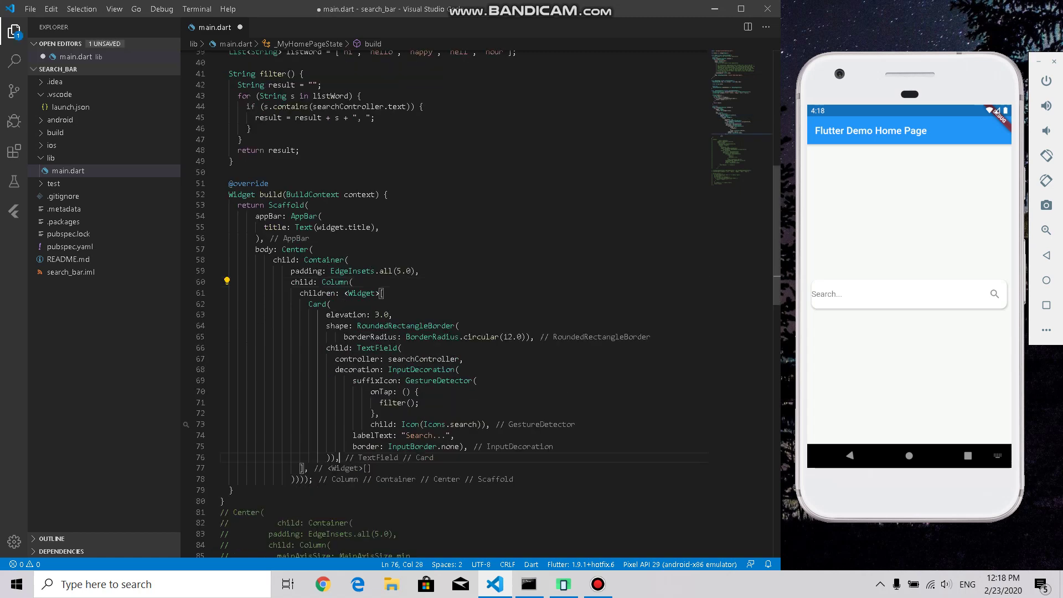
key("Return")
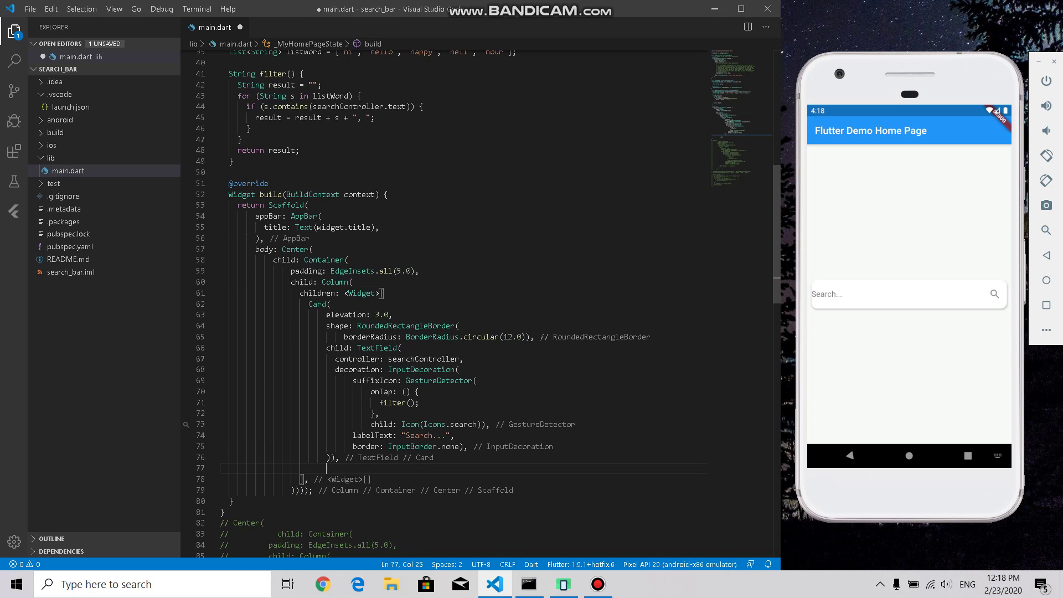
type("Text(")
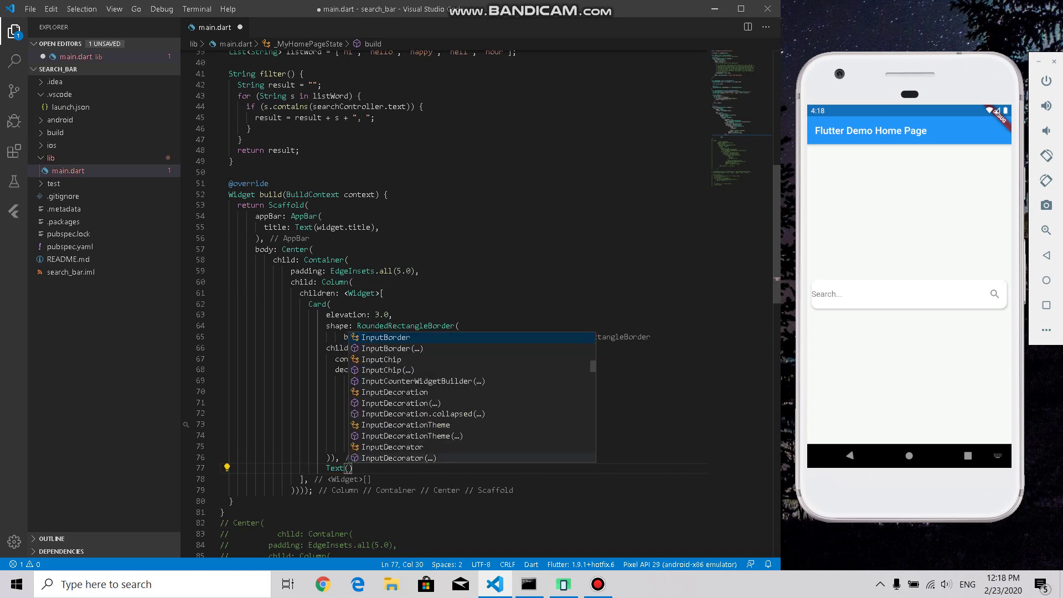
type("\"Re")
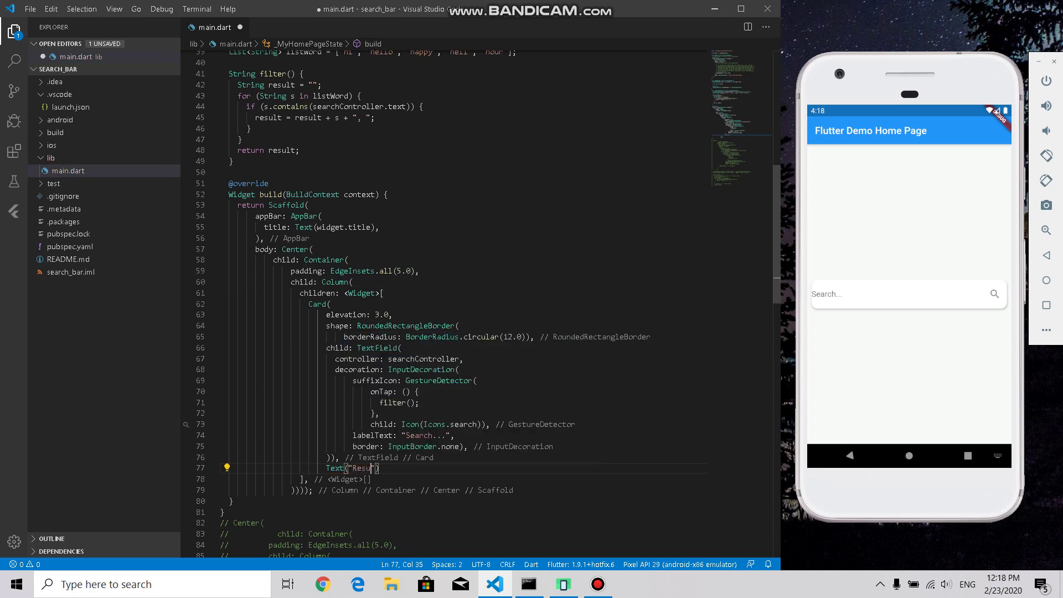
type("sult:")
type(" \" + ")
type("filter")
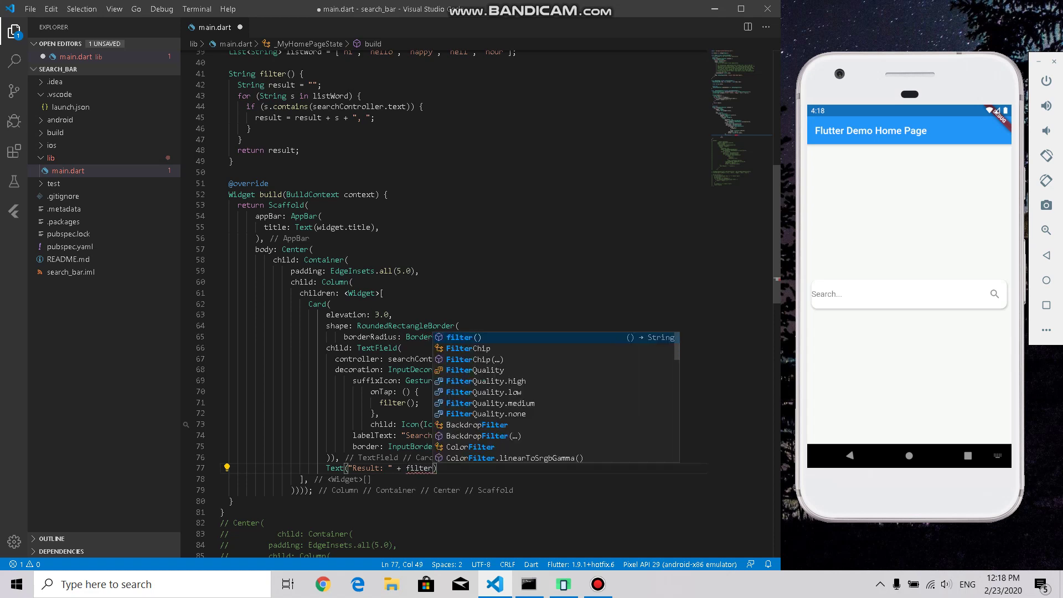
key("Right")
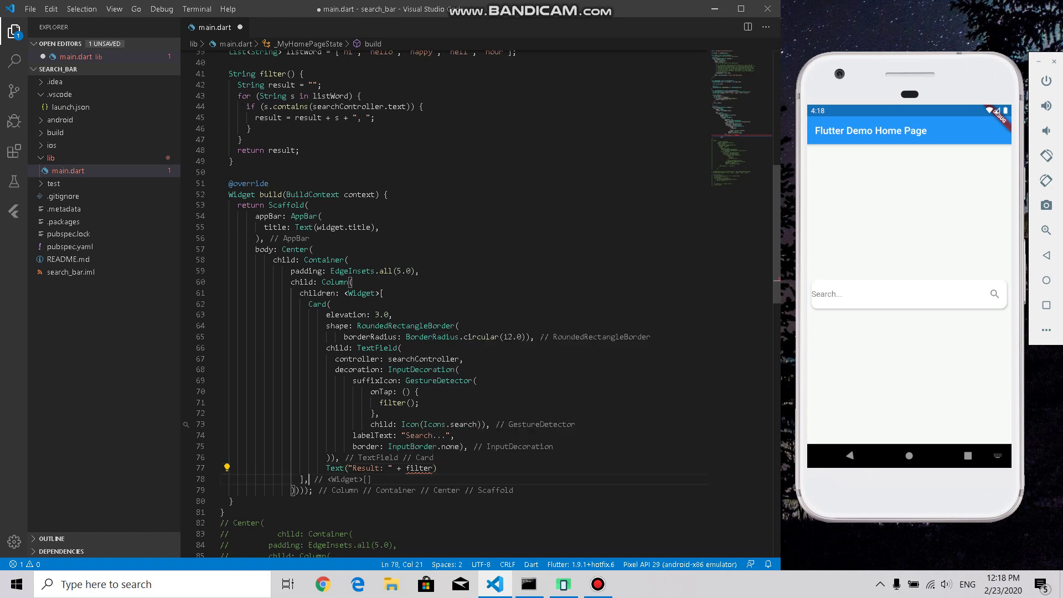
type(";")
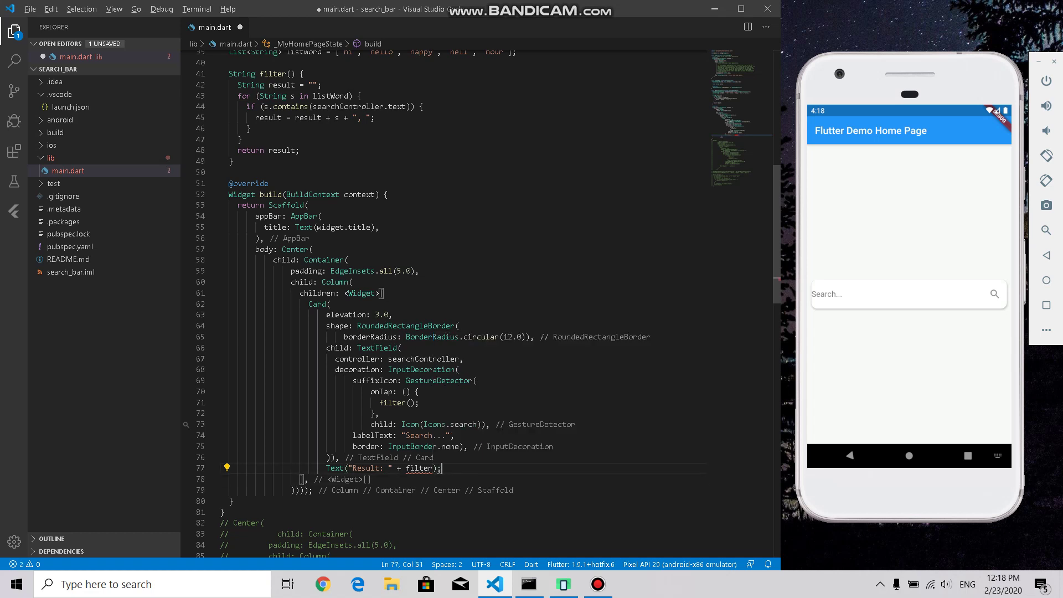
key("Left")
key("Left")
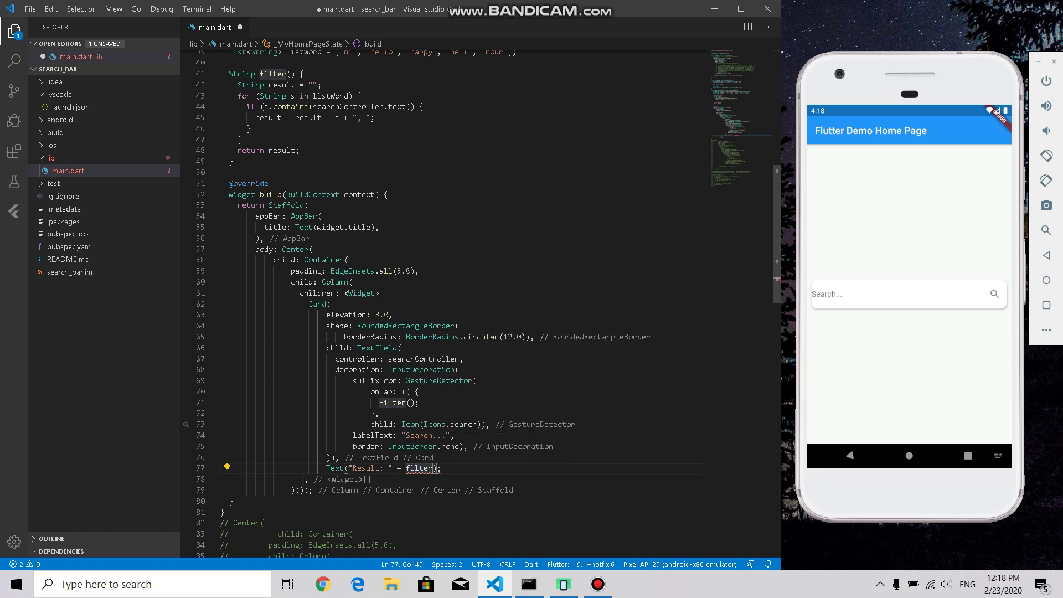
type("()")
left_click(345, 458)
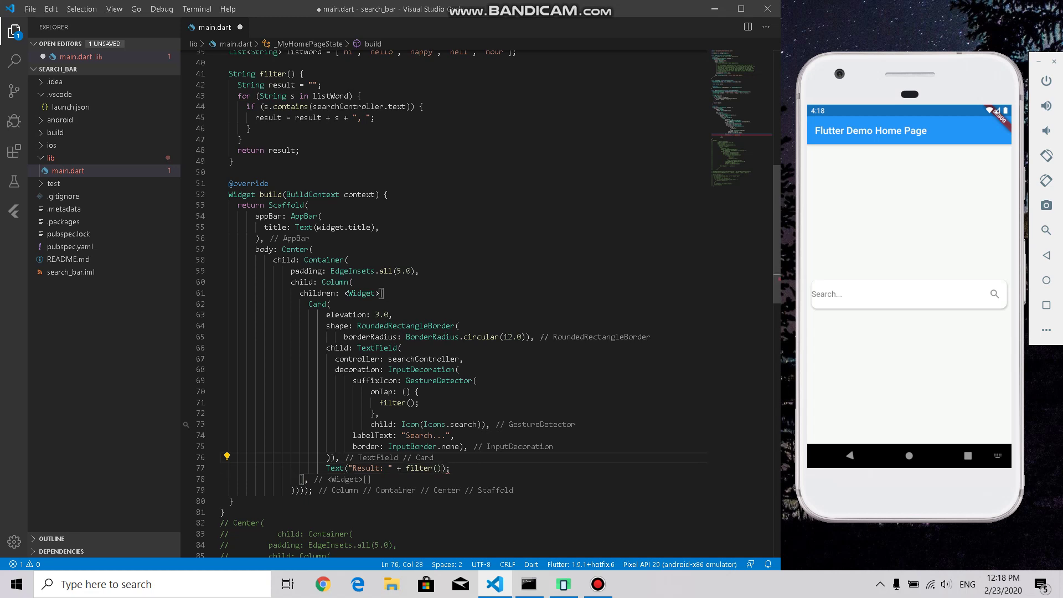
Remove the filter() call from the onTap handler
left_click_drag(420, 403, 420, 391)
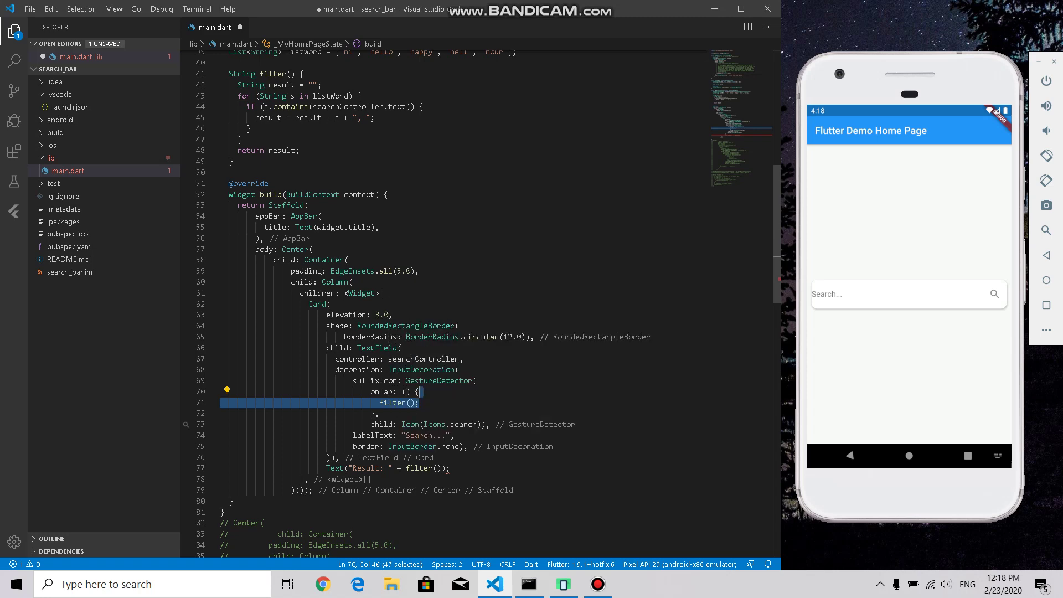
double_click(420, 468)
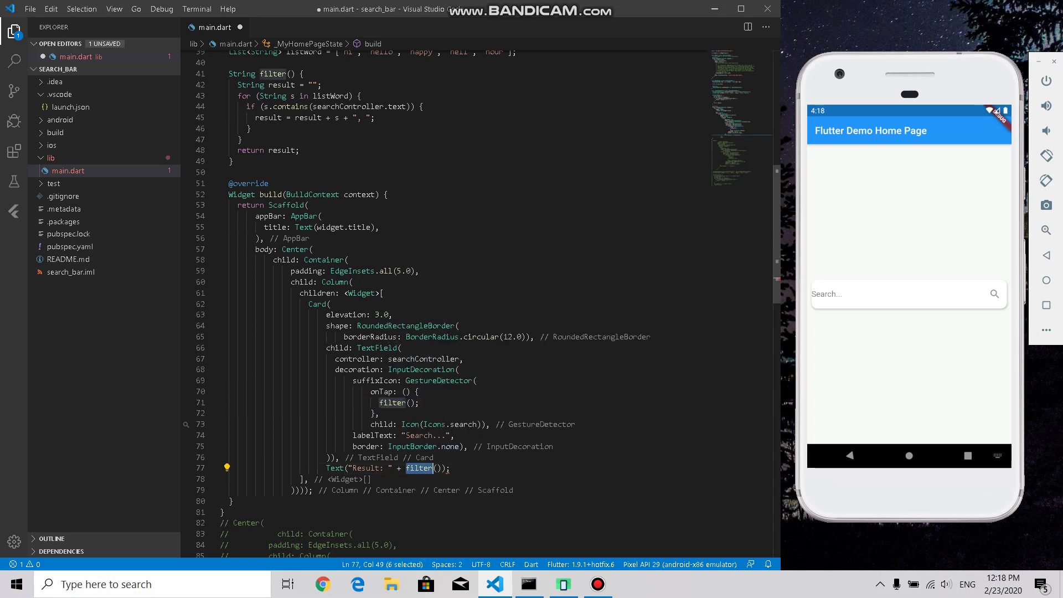
key("End")
key("BackSpace")
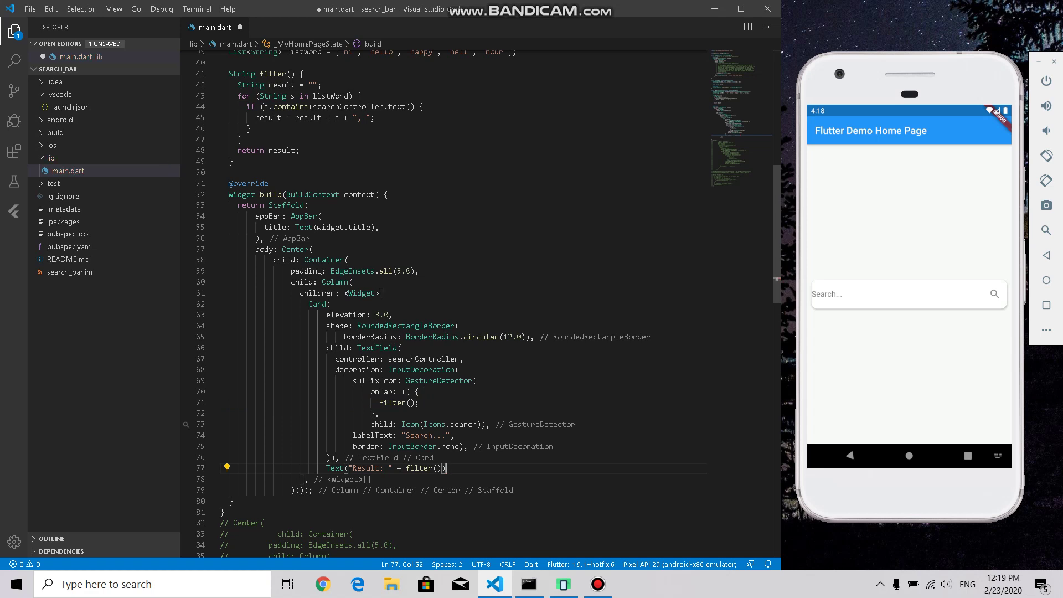
key("Up")
key("Up")
key("Up")
key("shift+Up")
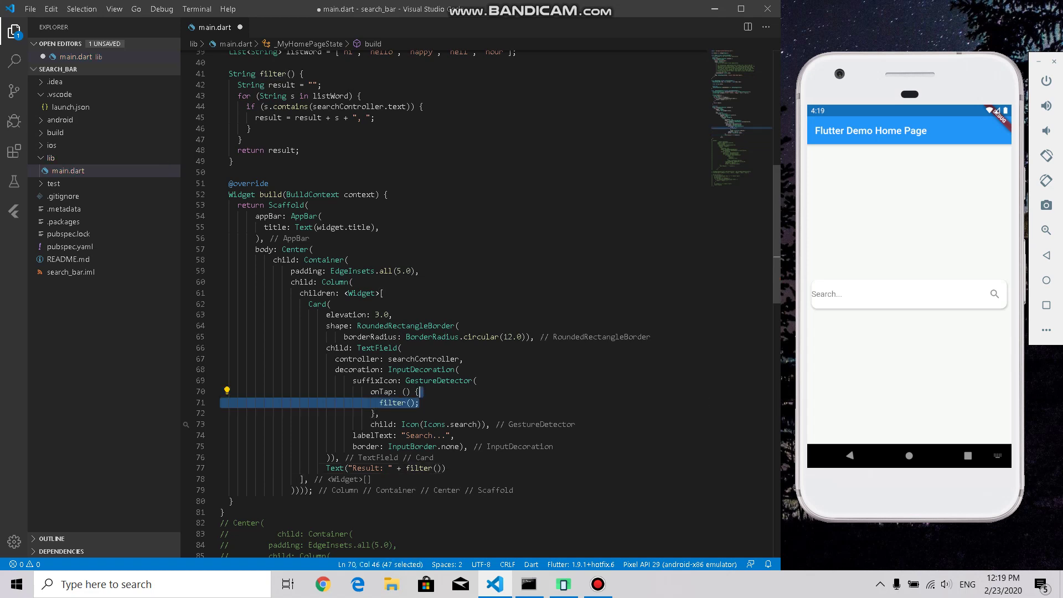
key("BackSpace")
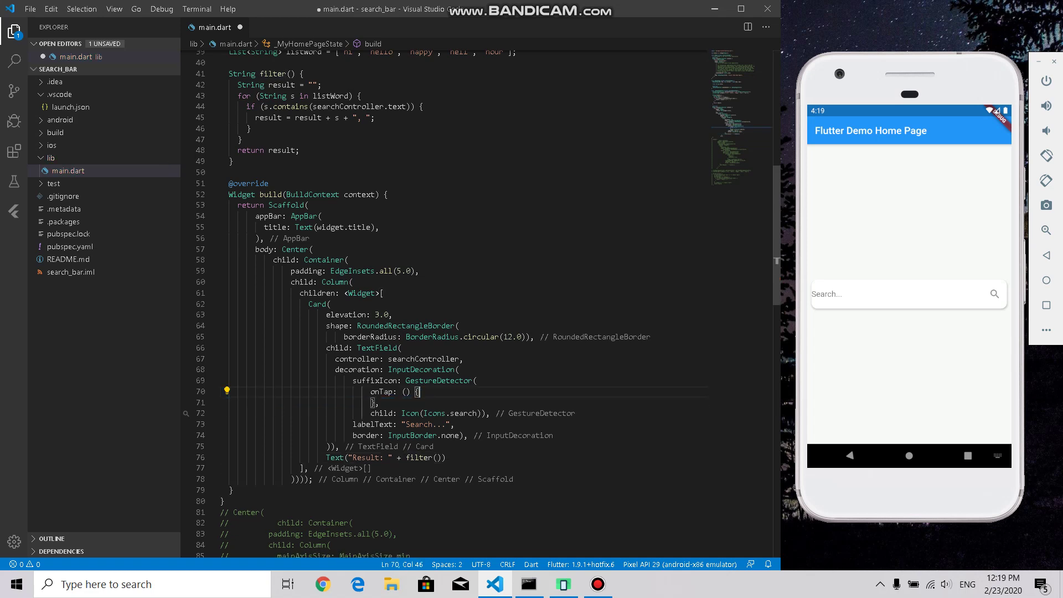
key("Return")
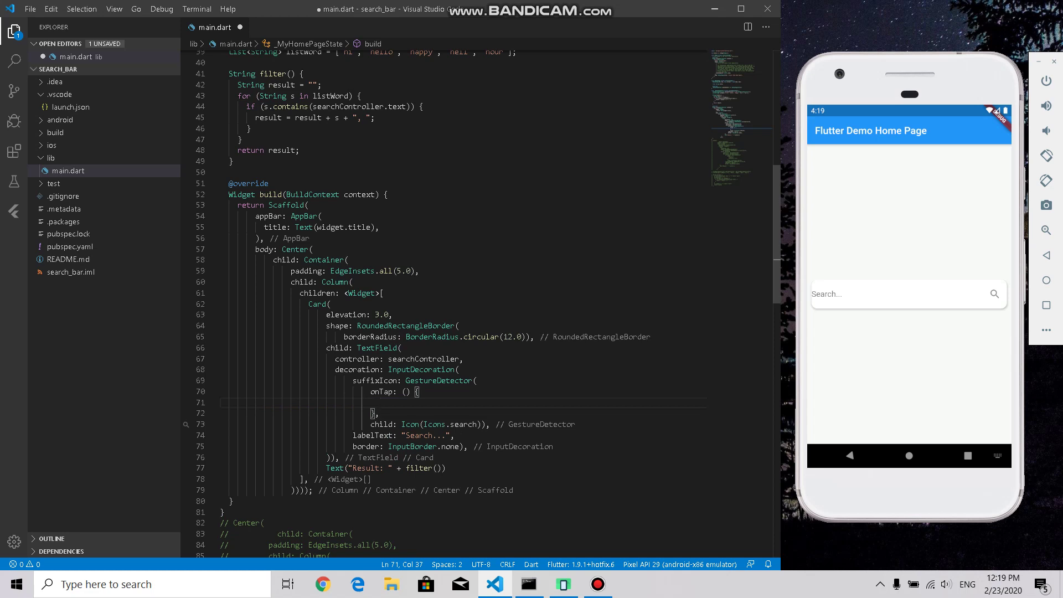
type("sets")
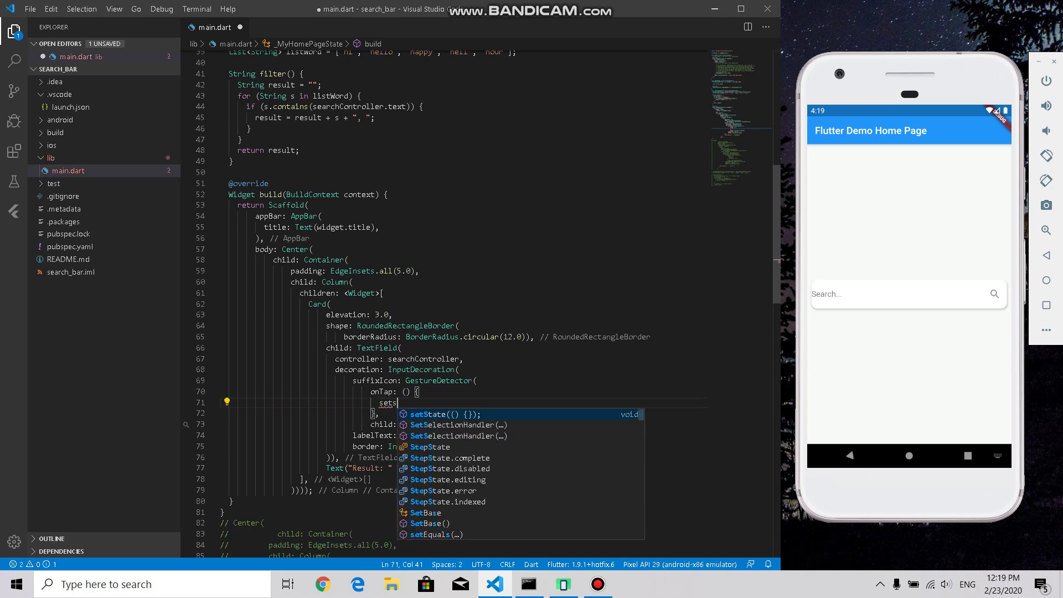
Call setState(() {}) in onTap, save main.dart, and hot reload the app
key("Return")
key("ctrl+z")
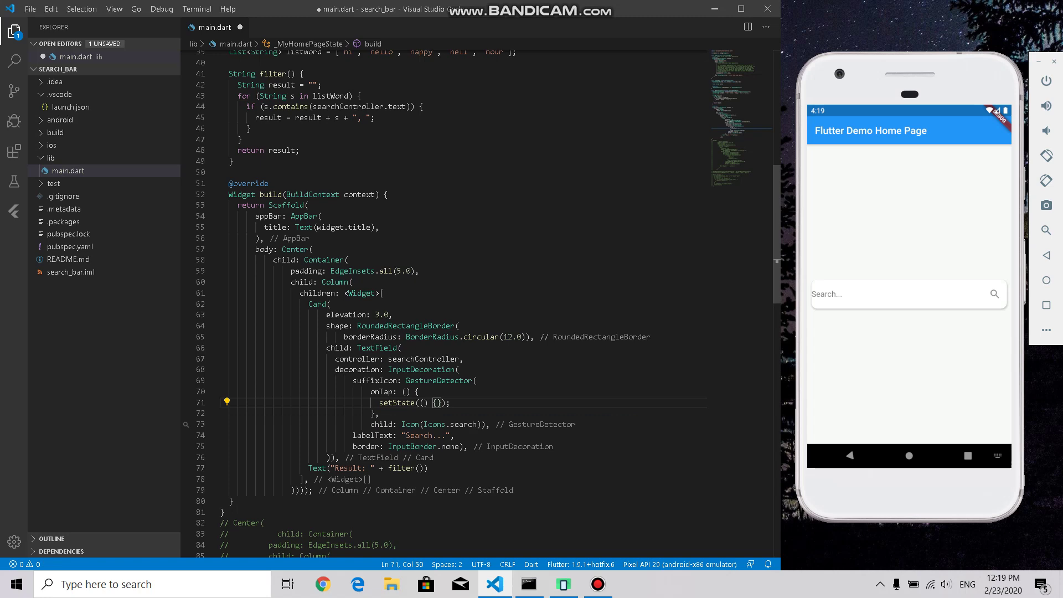
key("End")
key("ctrl+s")
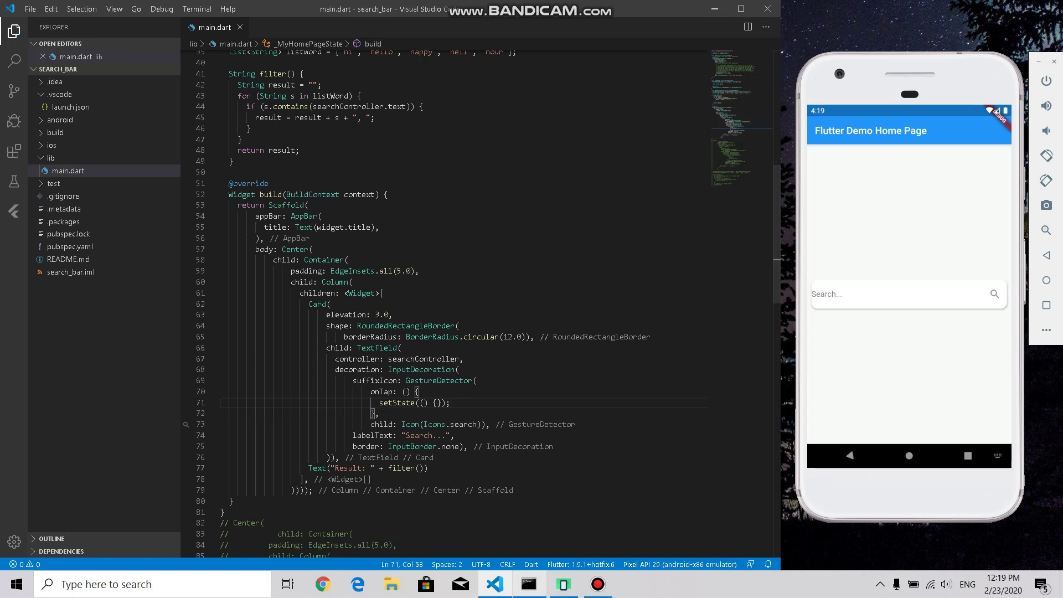
left_click(529, 584)
key("r")
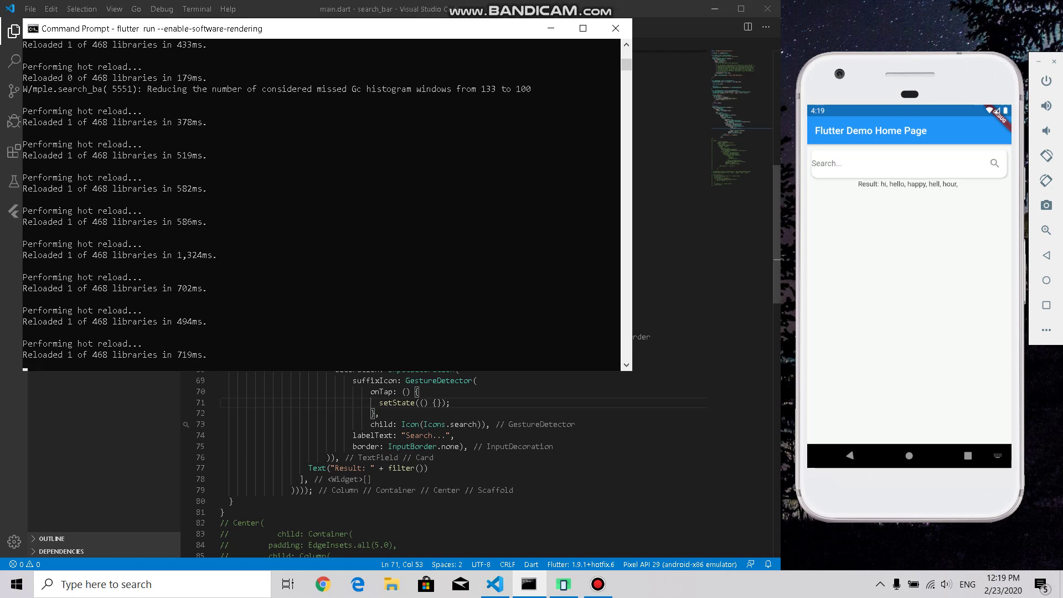
Give the Column mainAxisSize: MainAxisSize.min, save, and hot reload the app
left_click(491, 424)
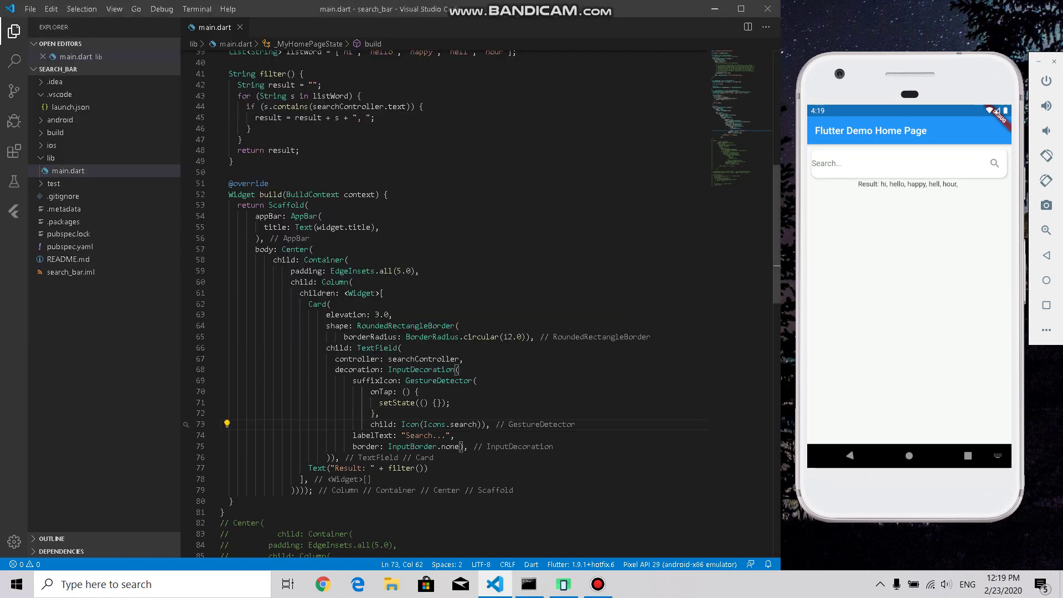
left_click(354, 282)
key("Return")
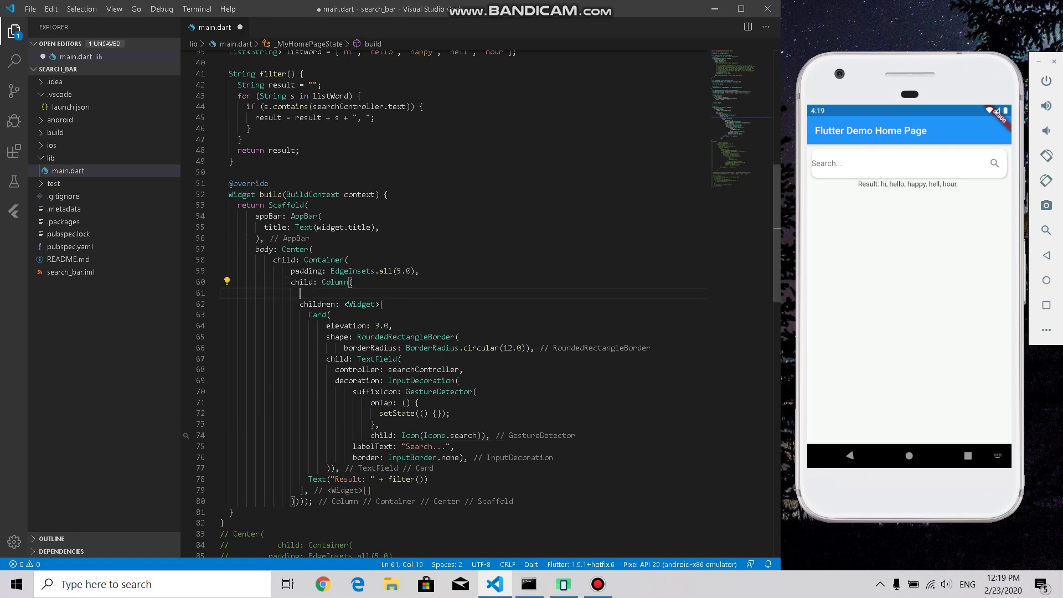
type("main")
key("Down")
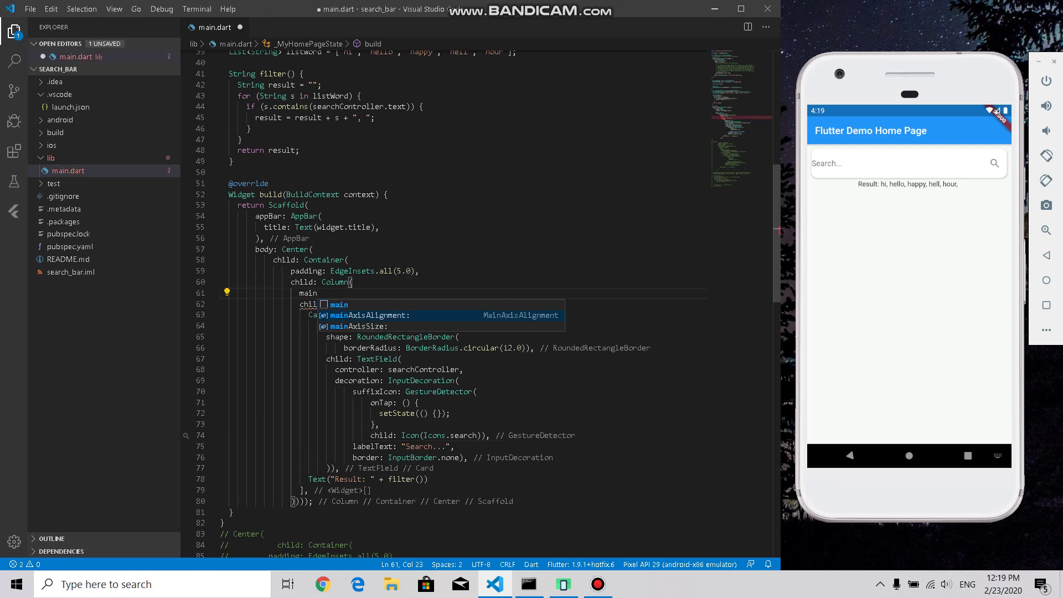
key("Return")
type("main")
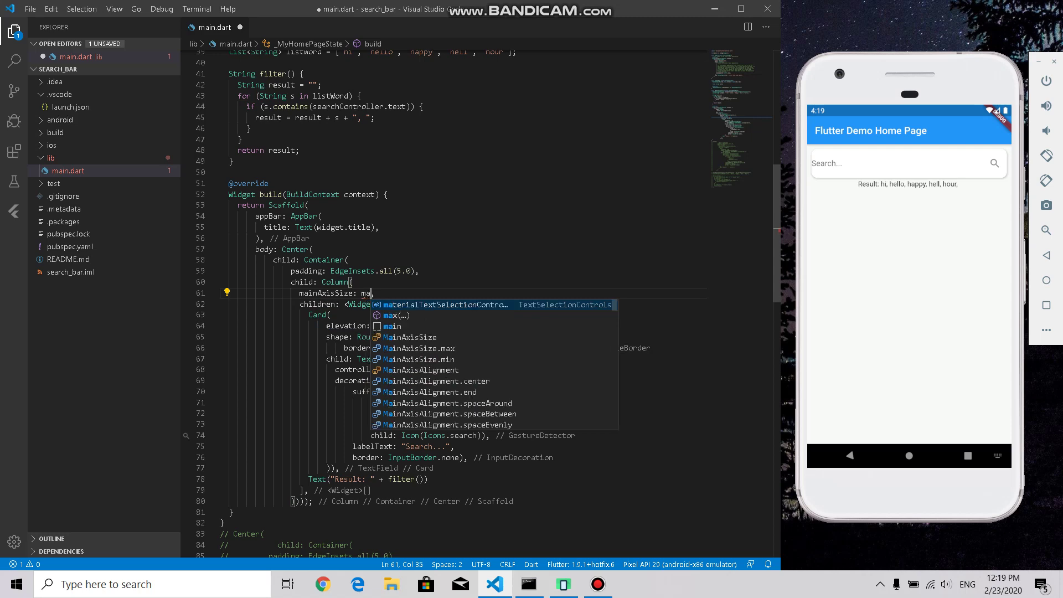
type("axis")
key("Return")
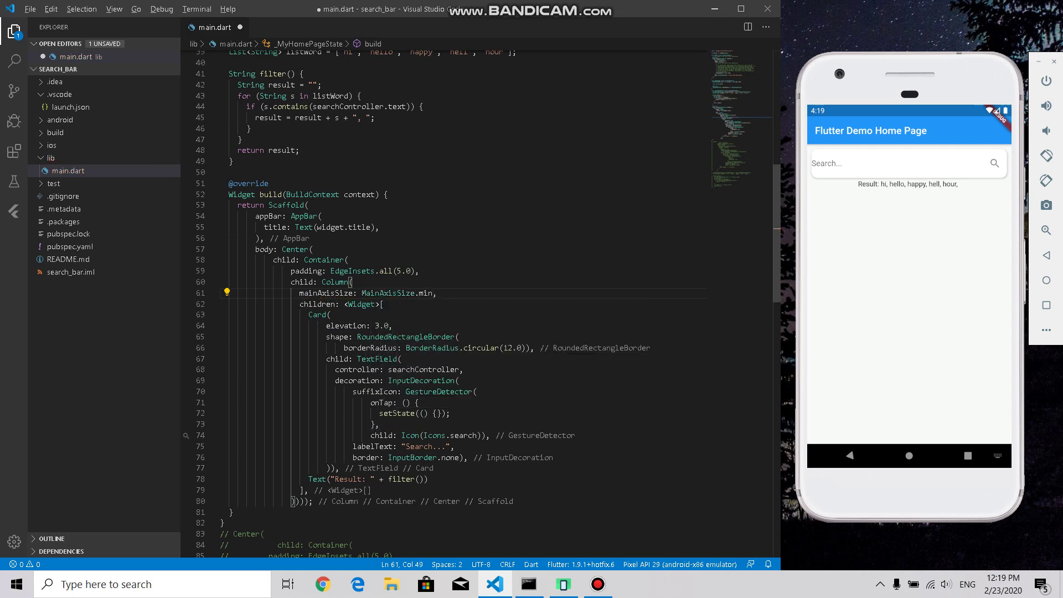
key("ctrl+s")
left_click(529, 584)
key("r")
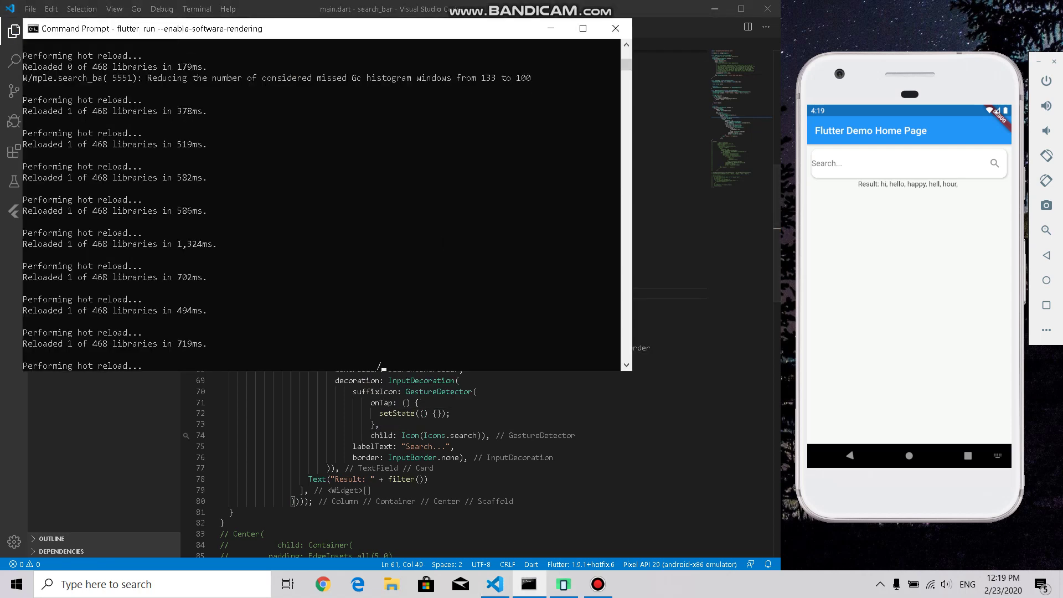
left_click(449, 413)
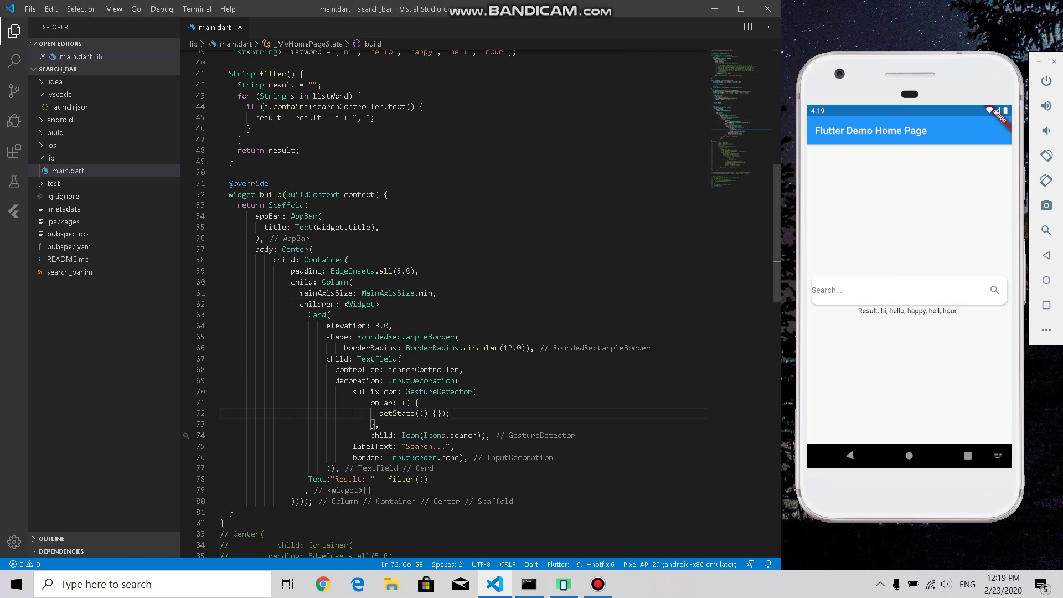
scroll(488, 304, "up", 1)
Return "null" at the top of filter() when searchController.text is empty
left_click_drag(337, 89, 515, 88)
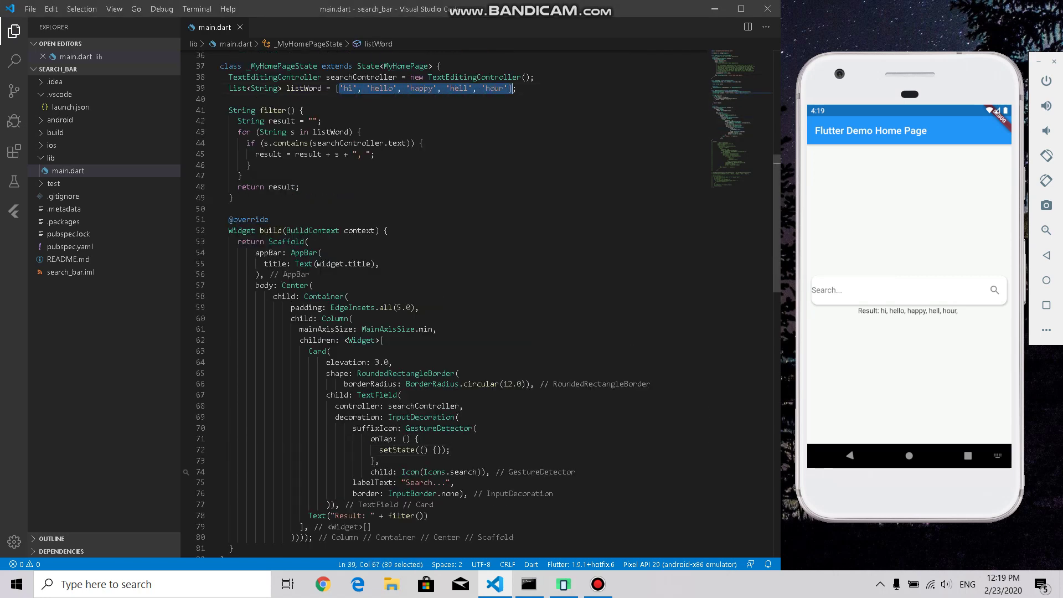
key("Down")
key("Down")
key("Down")
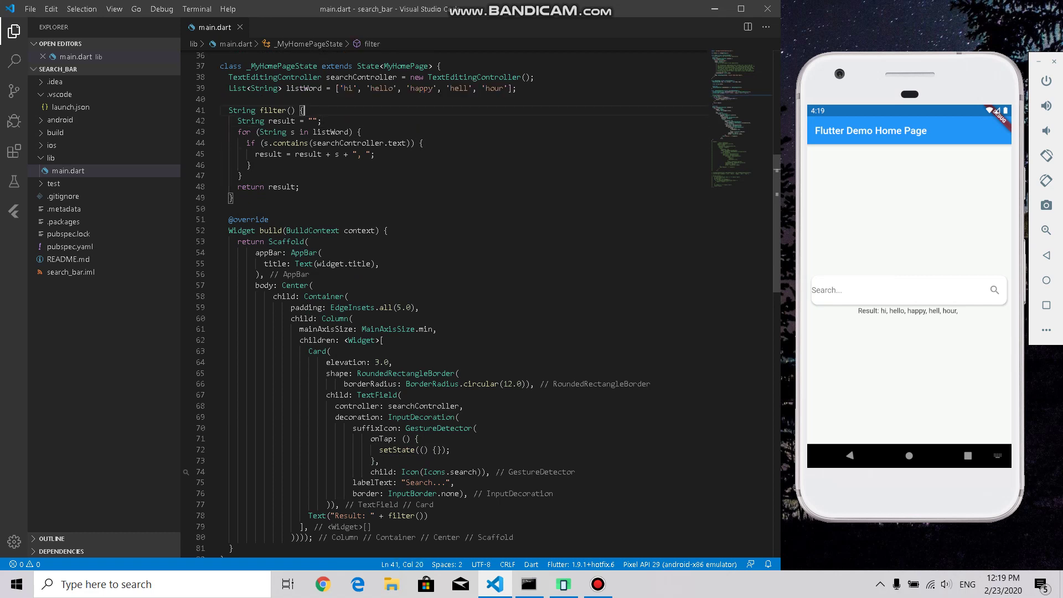
key("Home")
key("Return")
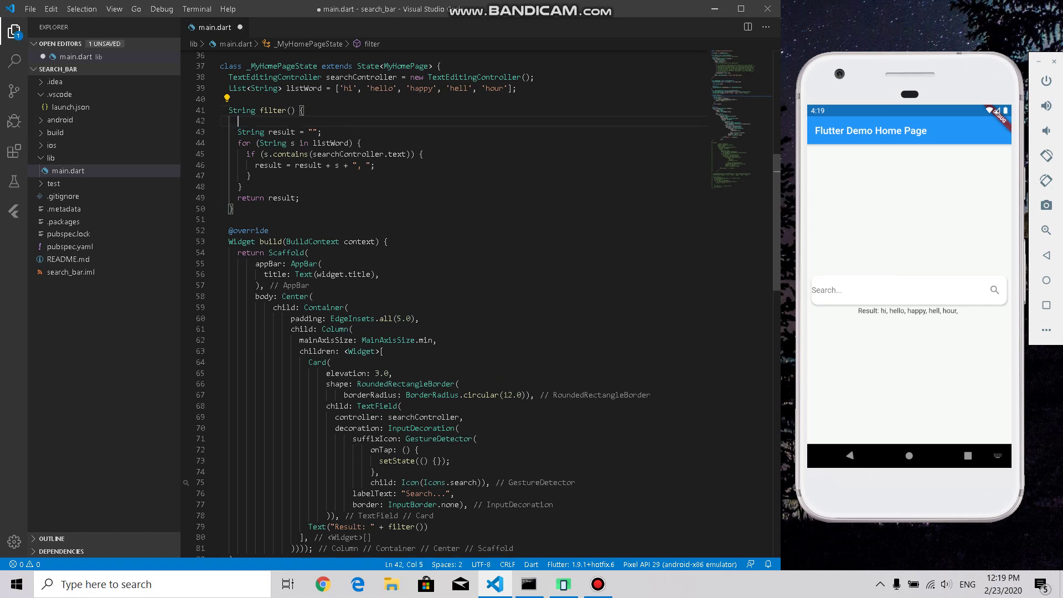
key("Return")
key("Up")
key("Up")
key("Return")
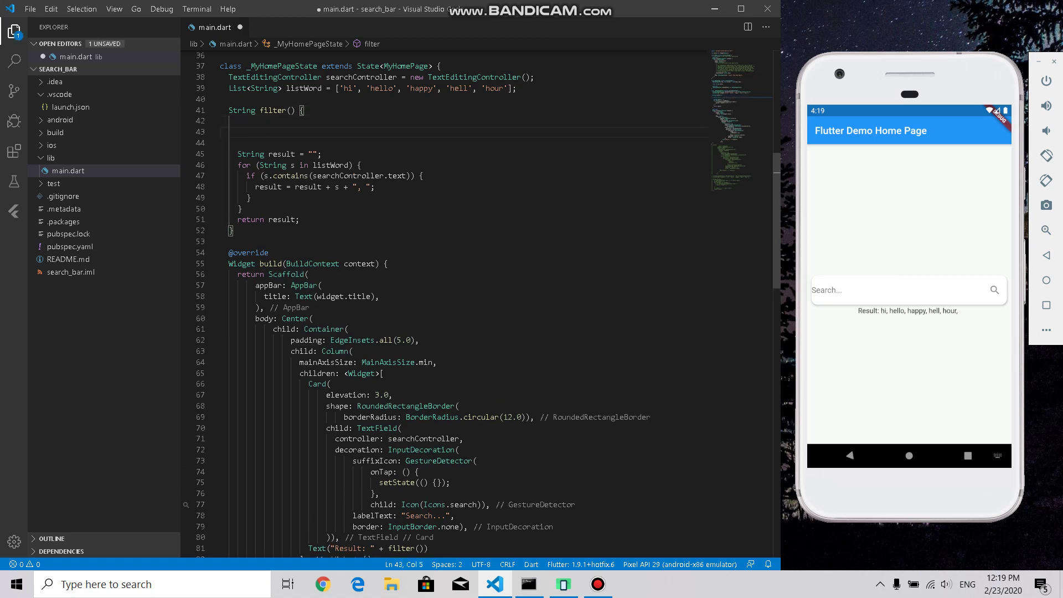
type("if(")
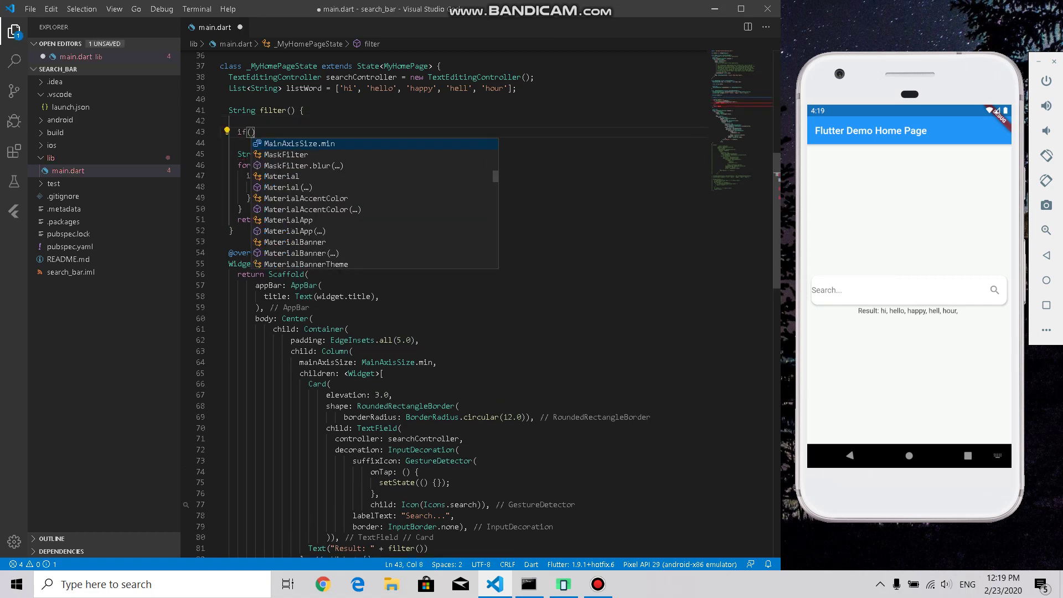
type("searchController")
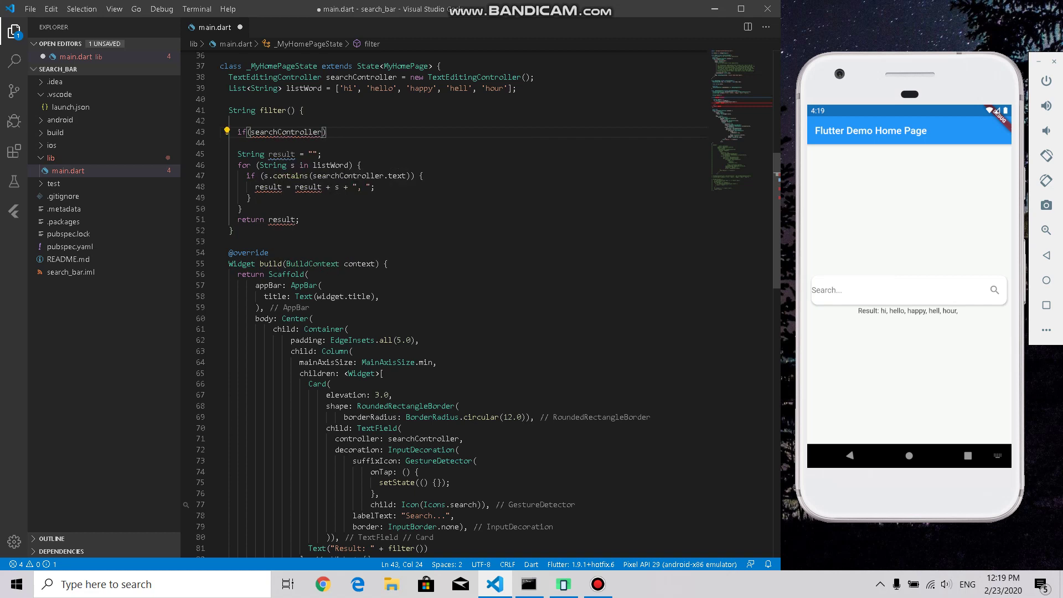
type(" == \"")
type("\"")
key("BackSpace")
key("BackSpace")
key("BackSpace")
key("BackSpace")
key("BackSpace")
type(".te")
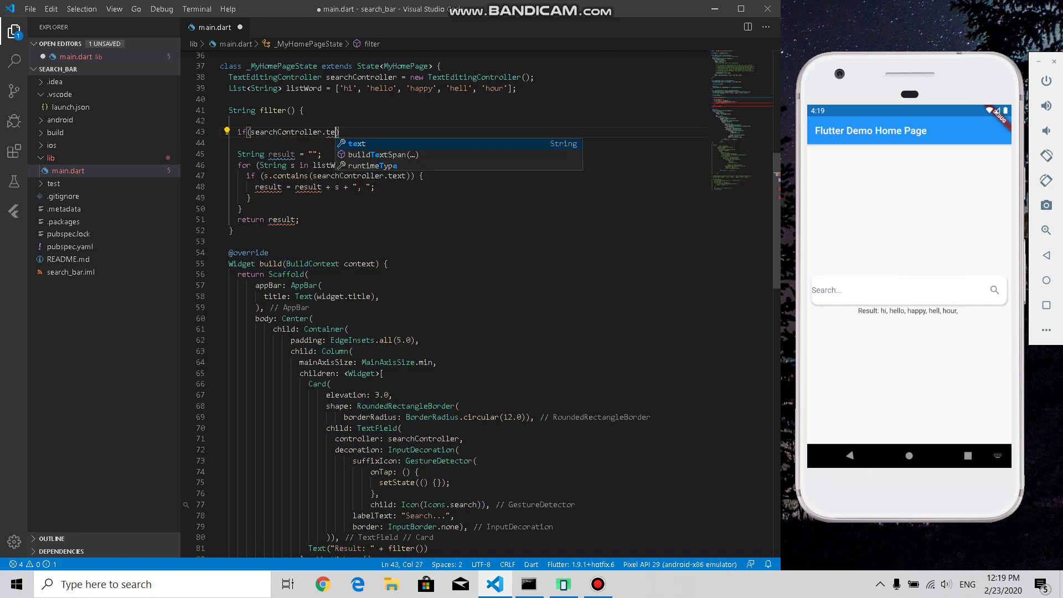
type("xt =")
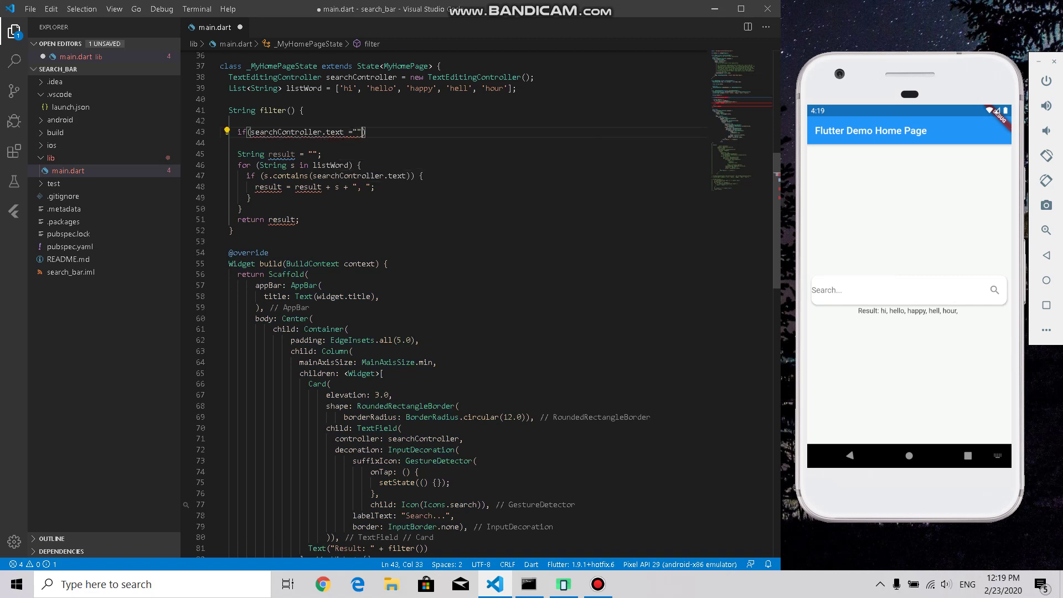
type("= \"\")")
type(" retur")
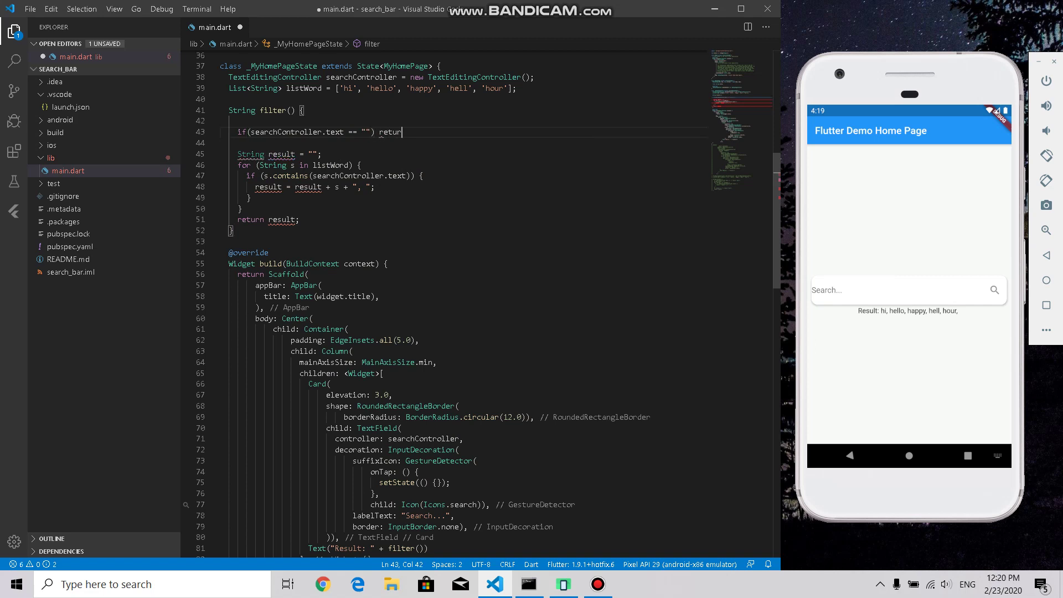
type("n \"null\"")
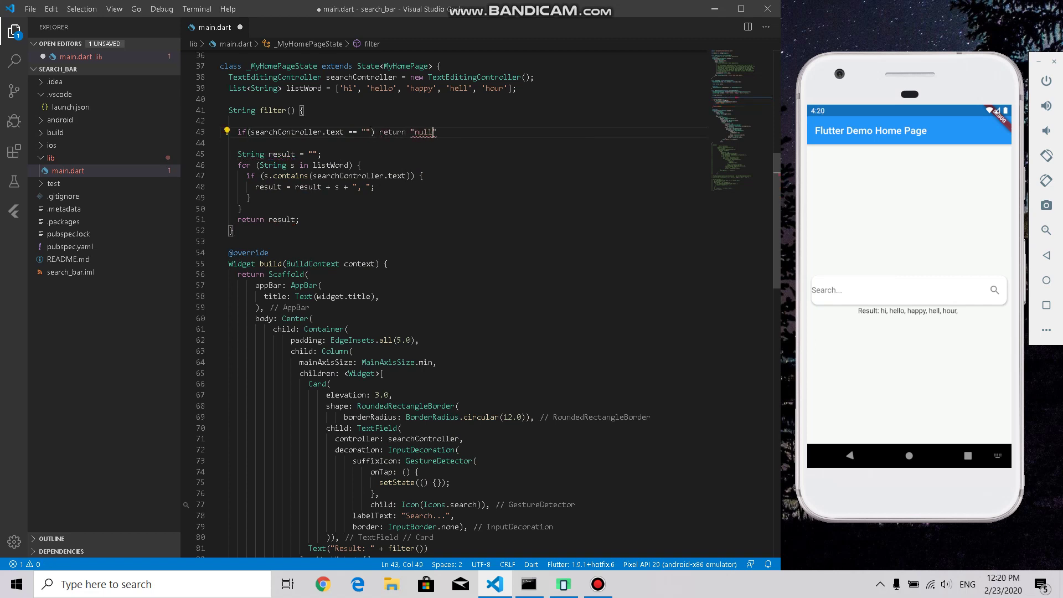
type(";")
key("shift+alt+f")
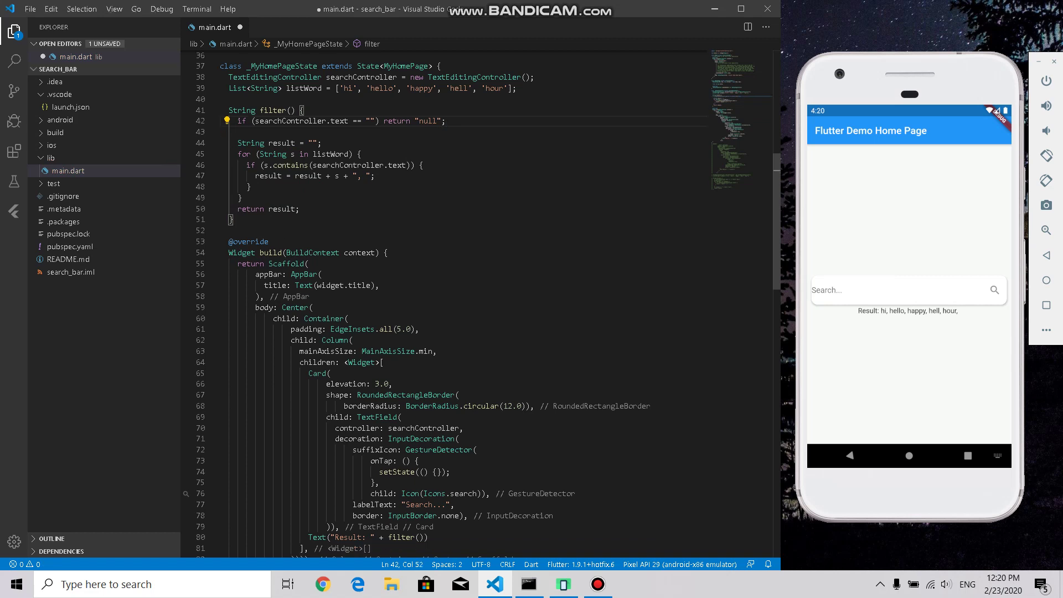
Return "null" before the final return when result is empty, then save
key("Return")
key("Return")
key("Up")
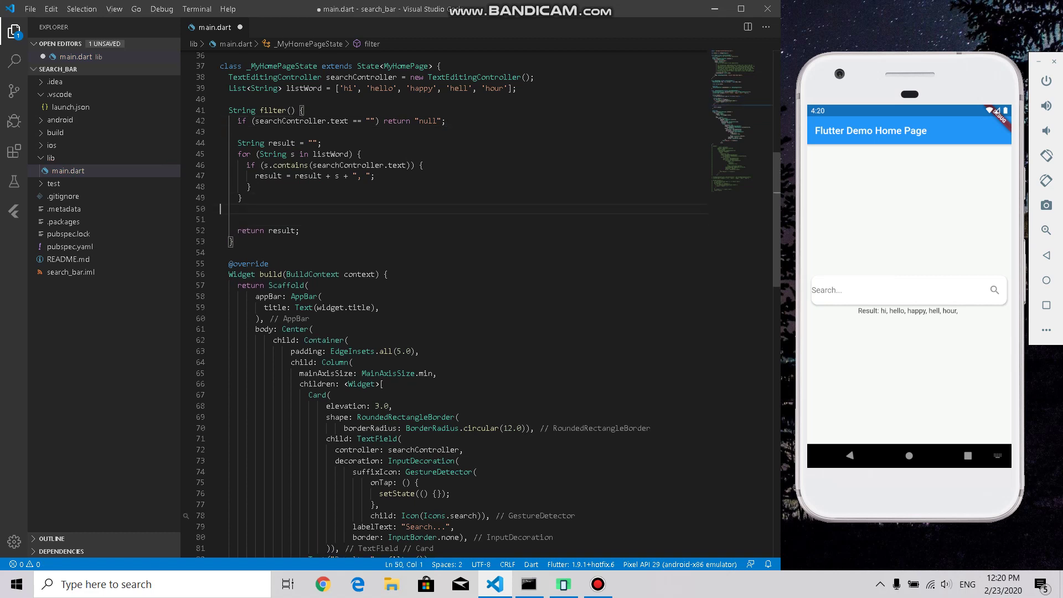
key("Return")
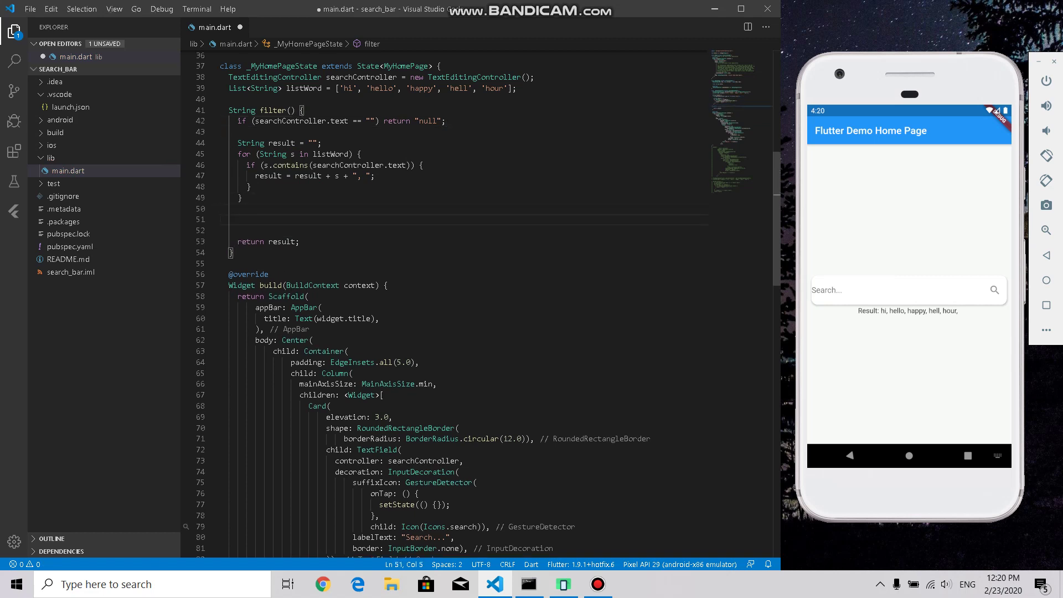
type("if(resul")
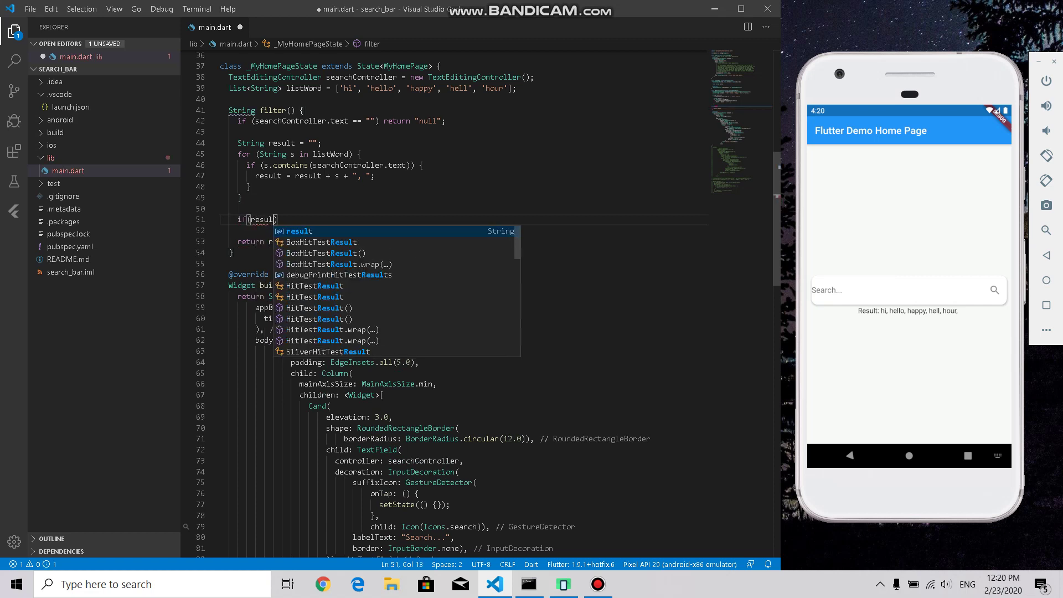
type("t == \"")
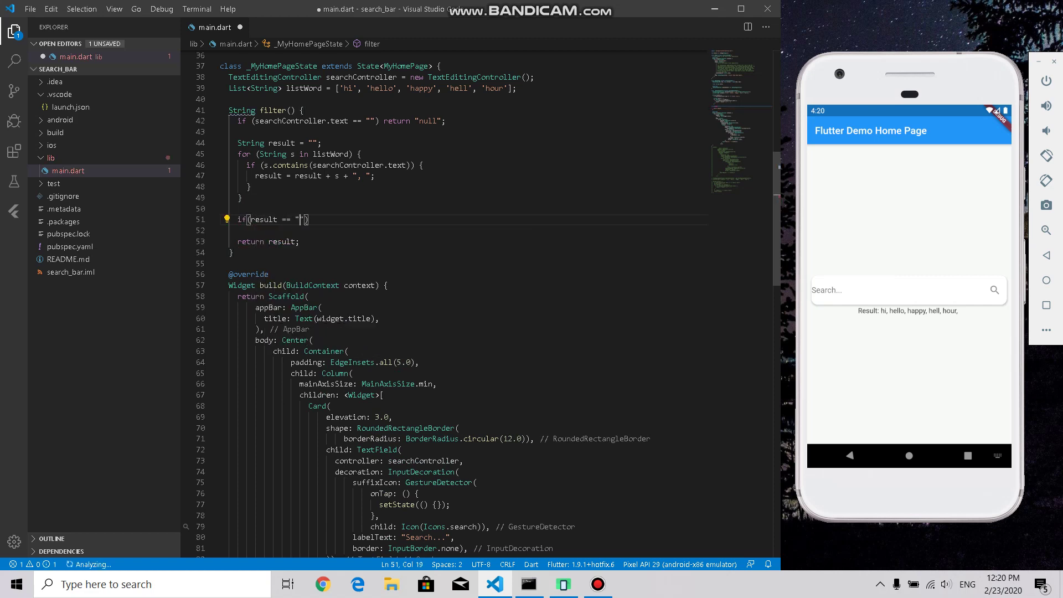
type("\") return ")
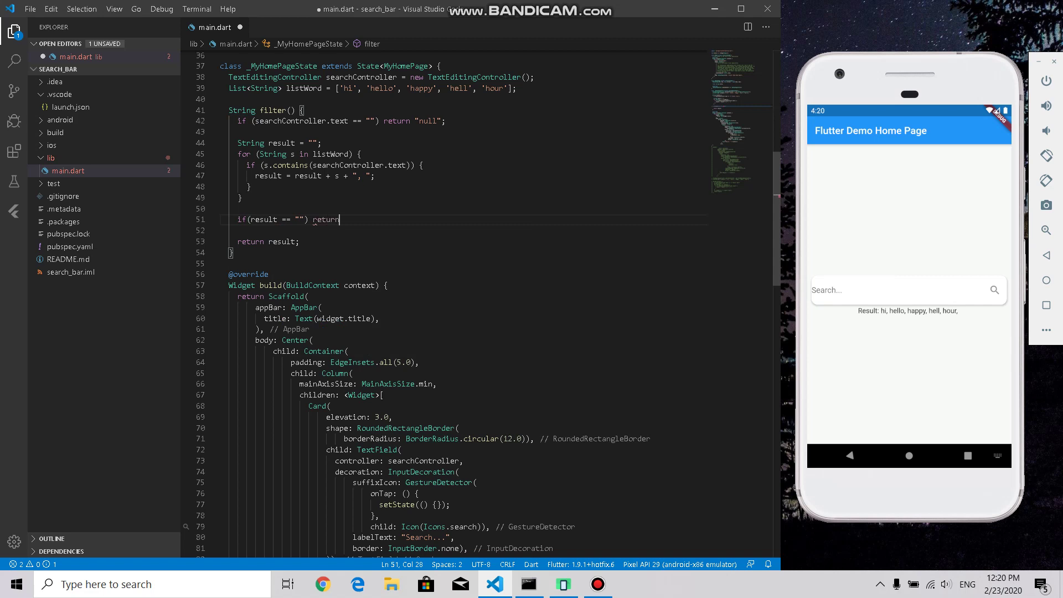
type("\"null")
type(";")
key("BackSpace")
type("\";")
key("ctrl+s")
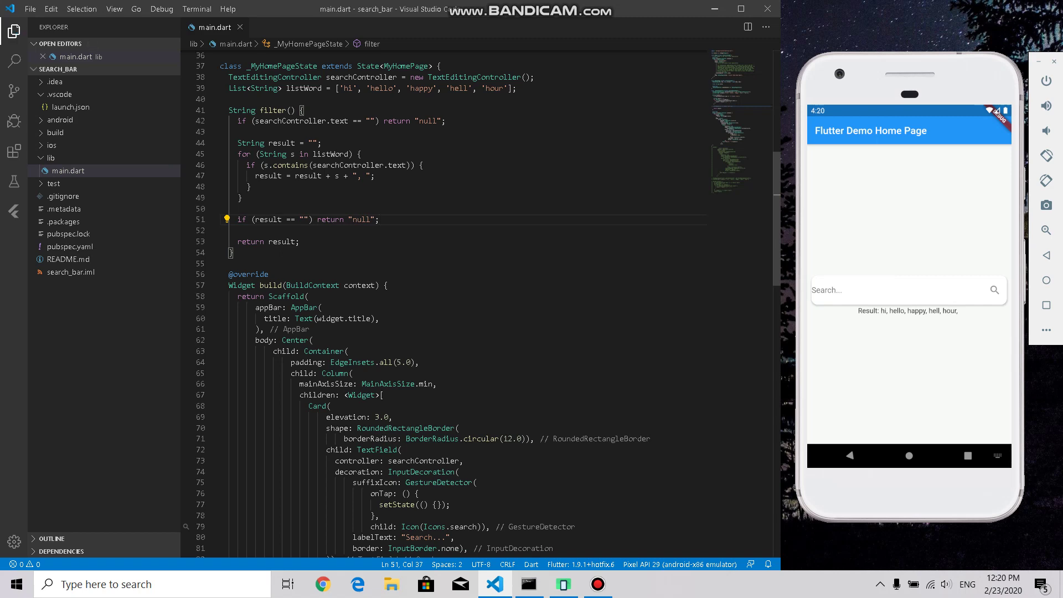
Hot reload the running Flutter app with r in the console
left_click(529, 583)
key("r")
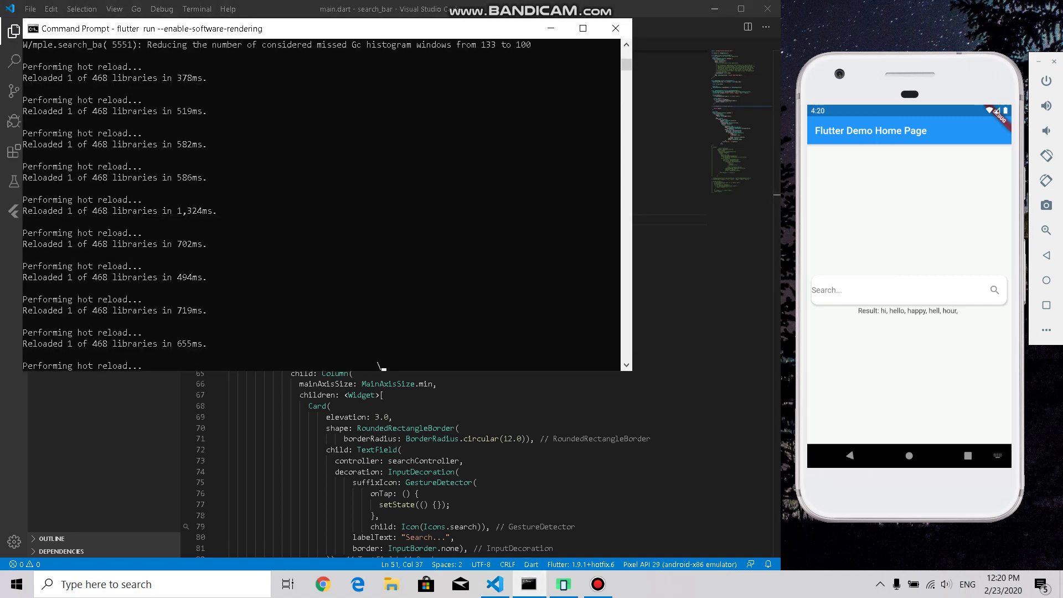
left_click(331, 405)
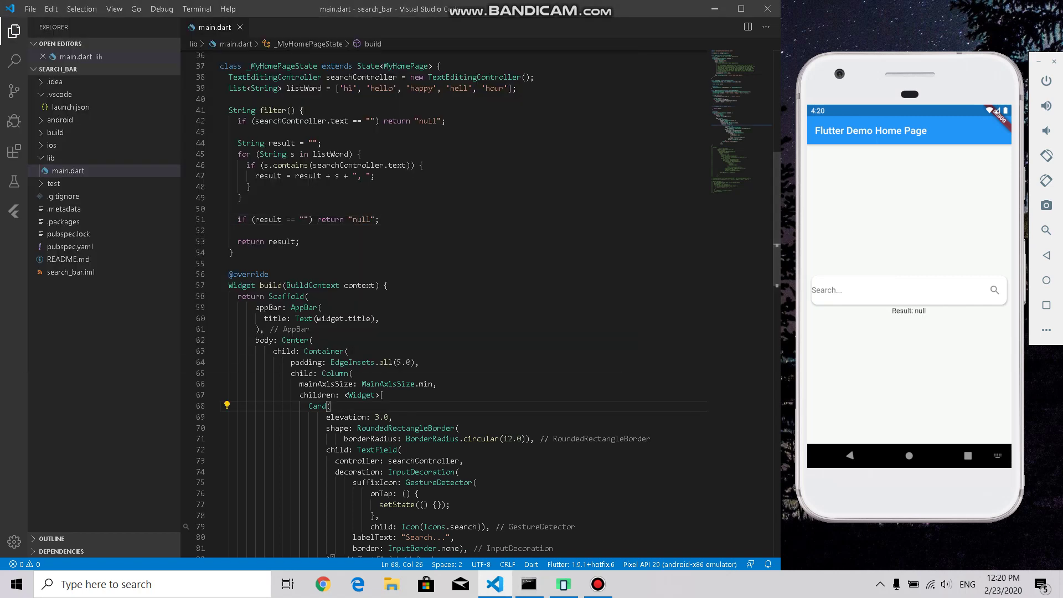
Search for h and he in the emulator, then clear the search field
left_click(905, 290)
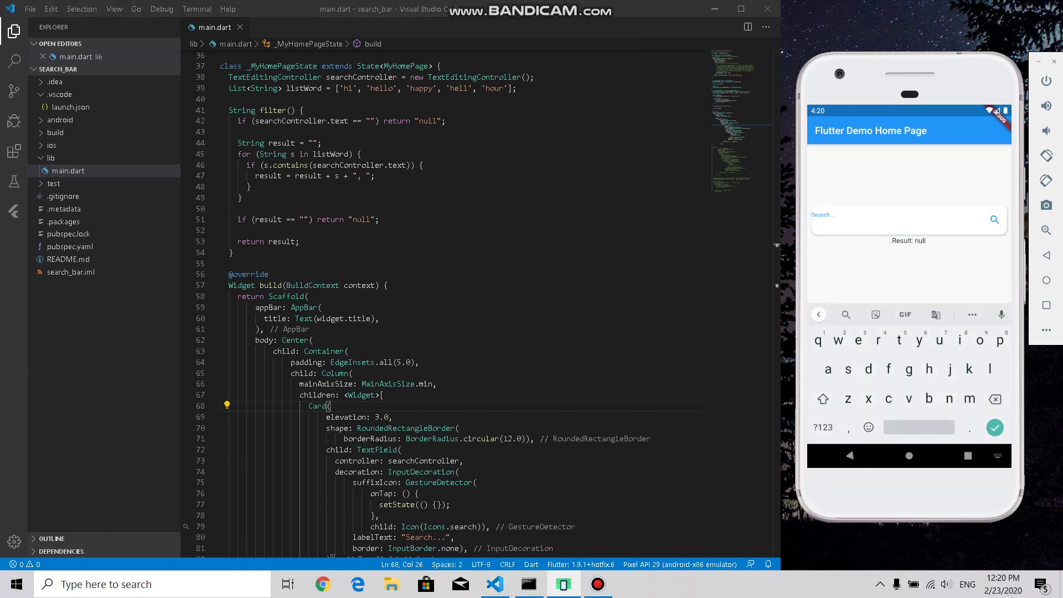
left_click(930, 370)
left_click(995, 219)
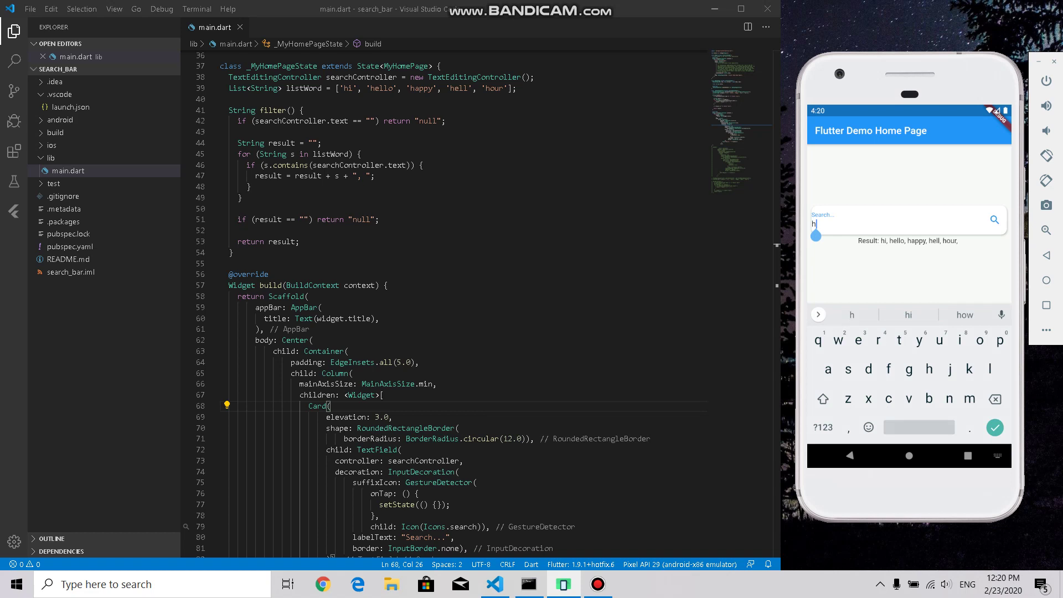
type("e")
left_click(994, 219)
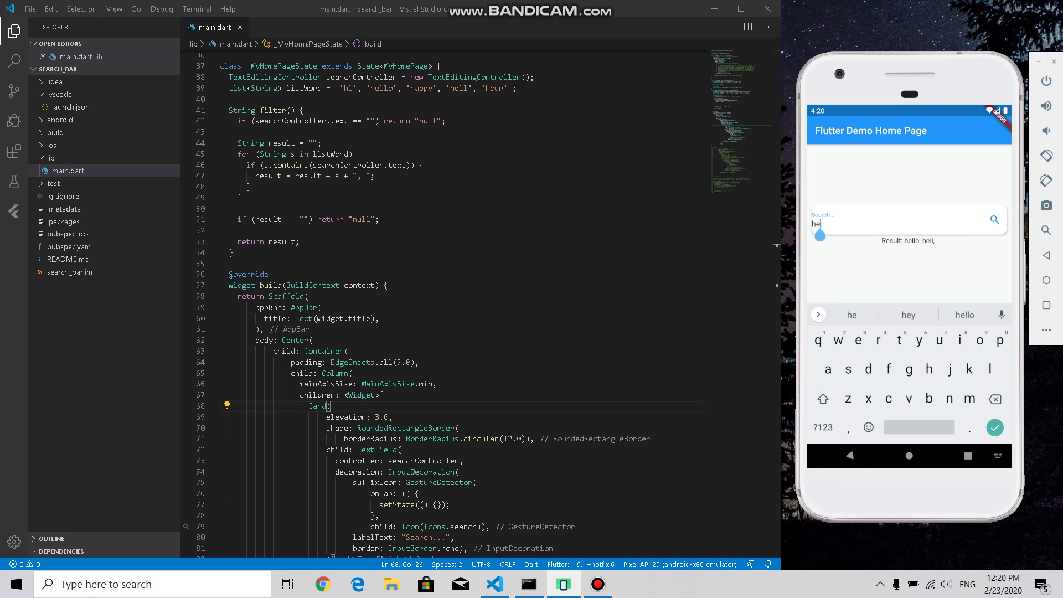
left_click(994, 399)
left_click(994, 219)
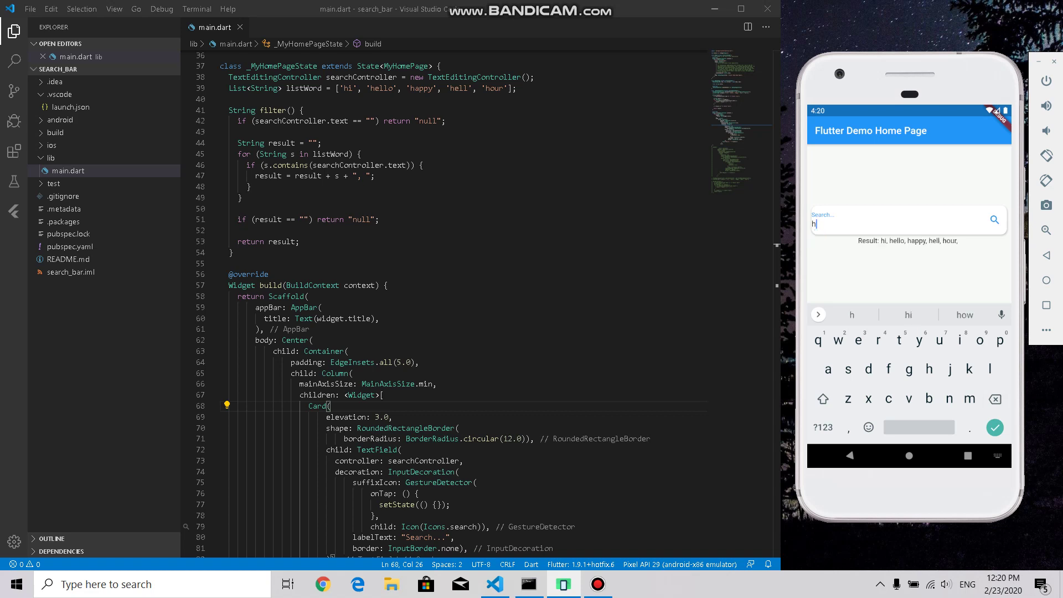
key("BackSpace")
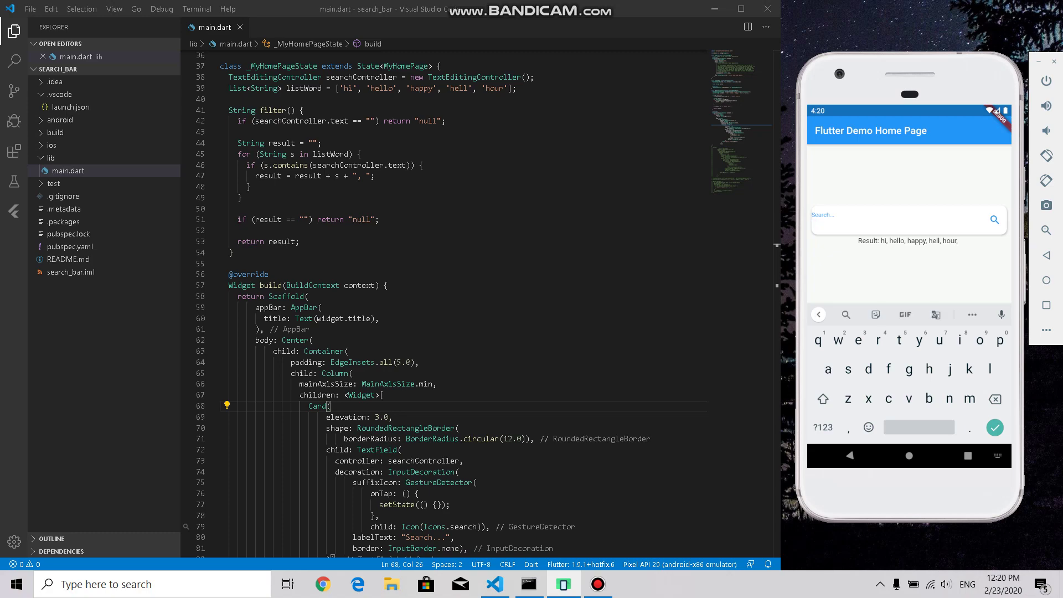